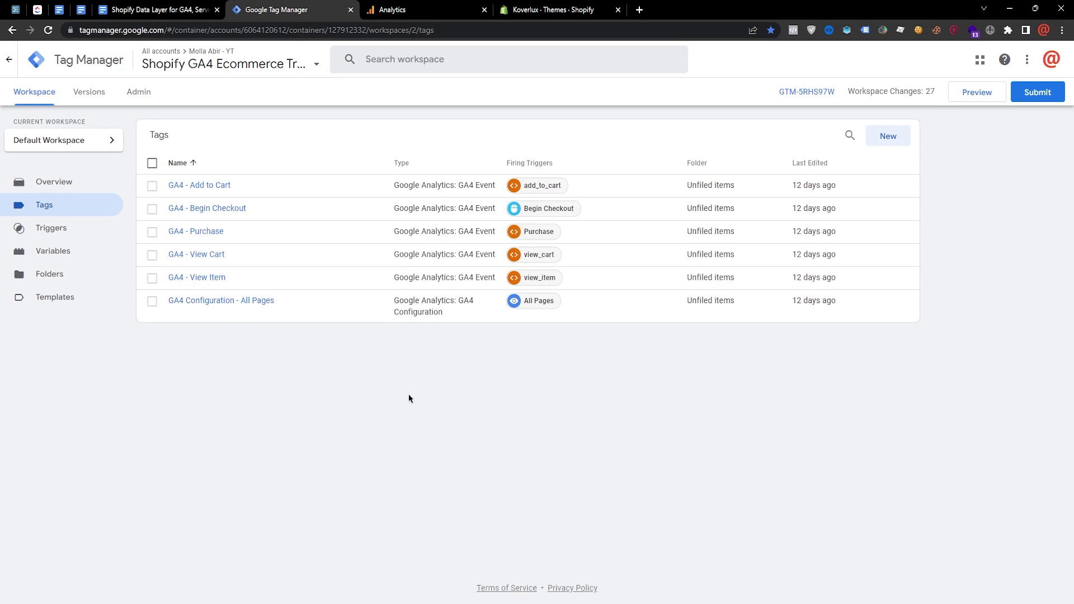
Review the container's triggers and the user-defined data layer variables for currency, purchase items, and view item, add to cart and view cart items.
{"action": "left_click", "coordinate": [44, 226]}
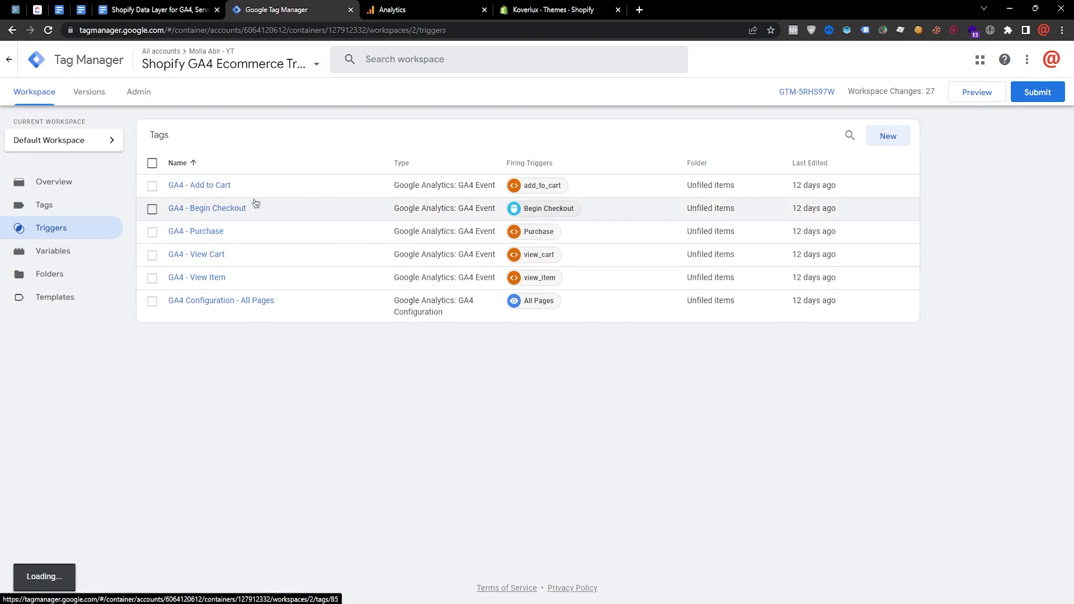
{"action": "left_click", "coordinate": [67, 251]}
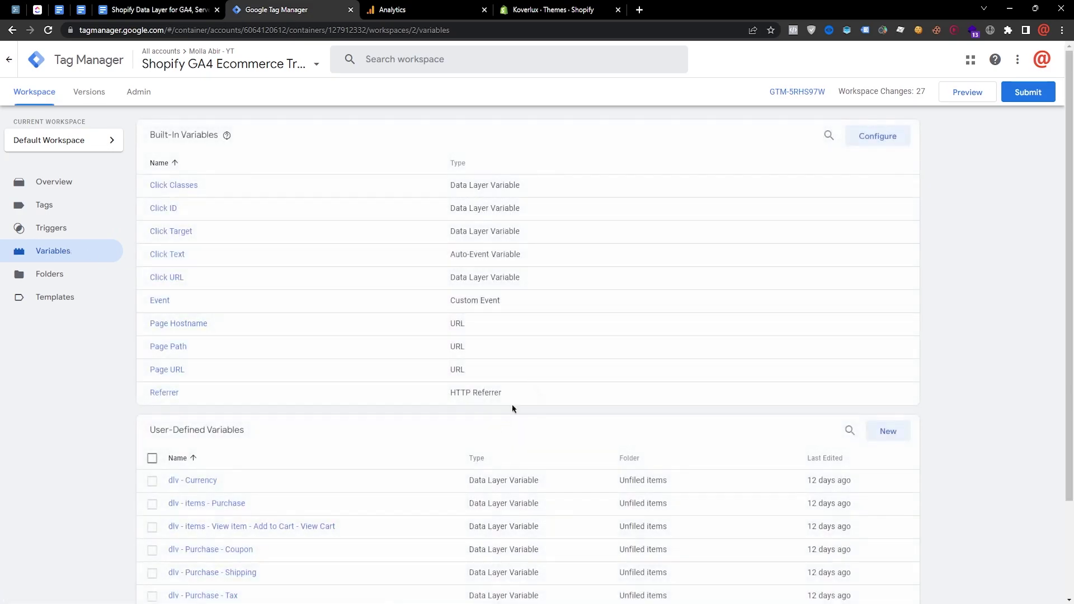
{"action": "scroll", "coordinate": [504, 411], "scroll_direction": "down", "scroll_amount": 2}
{"action": "left_click", "coordinate": [203, 364]}
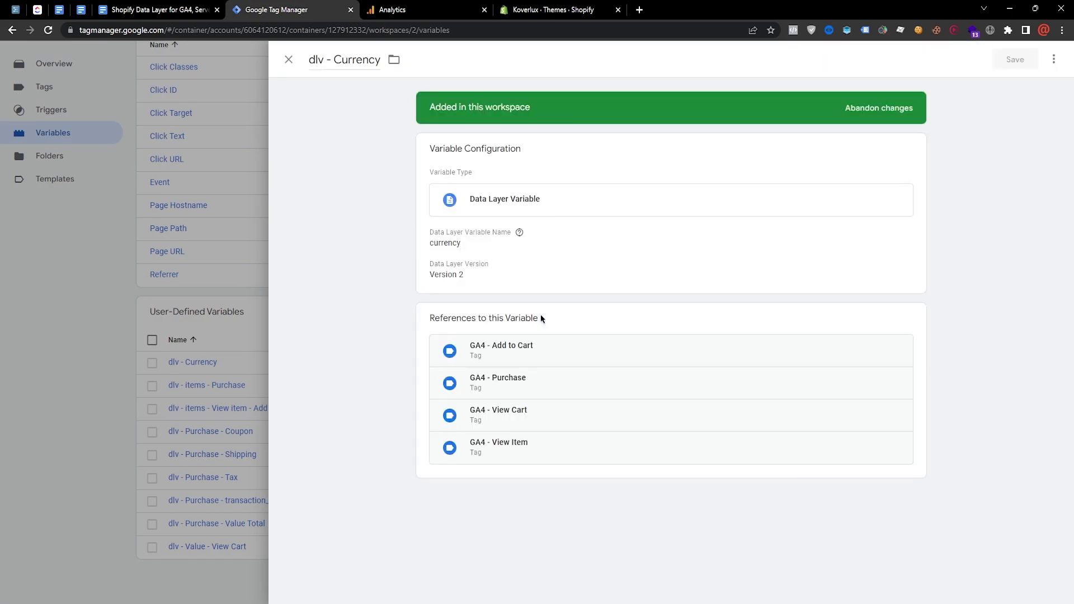
{"action": "left_click", "coordinate": [116, 370]}
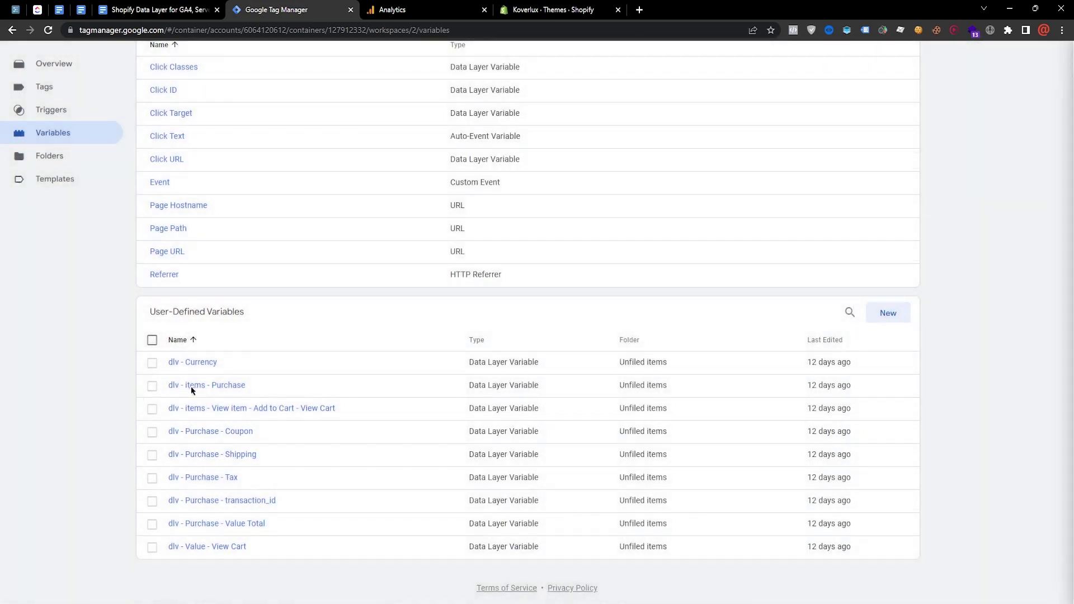
{"action": "left_click", "coordinate": [189, 386]}
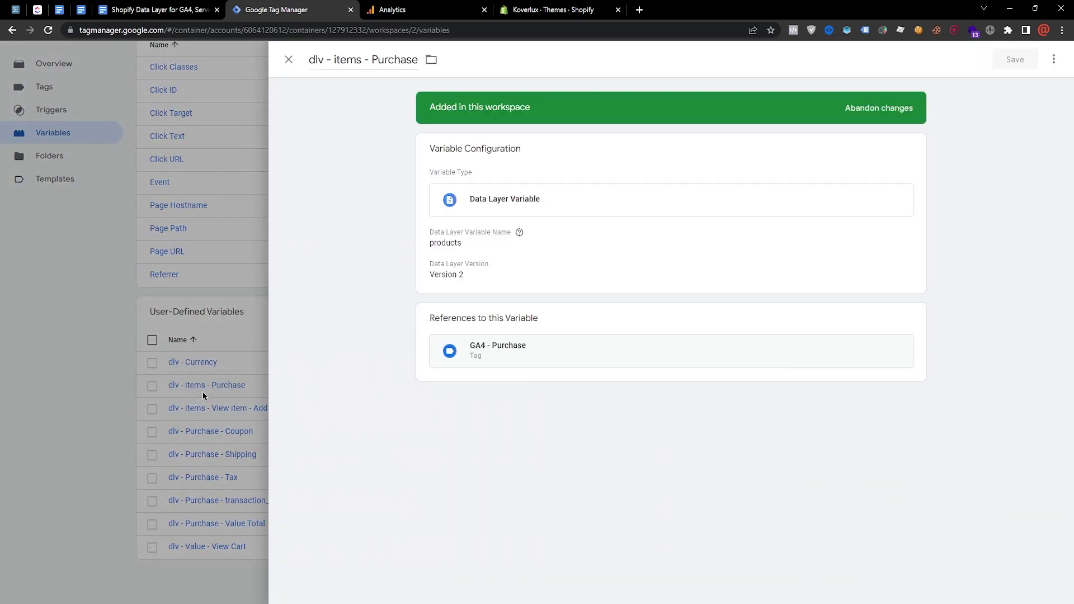
{"action": "left_click", "coordinate": [202, 391]}
{"action": "left_click", "coordinate": [207, 405]}
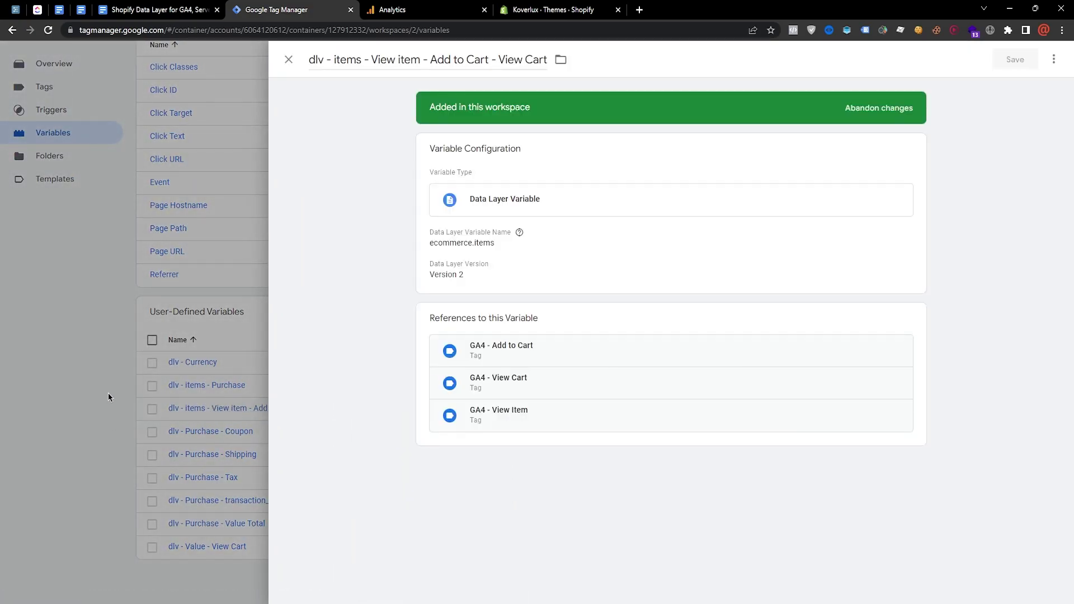
{"action": "left_click", "coordinate": [109, 392]}
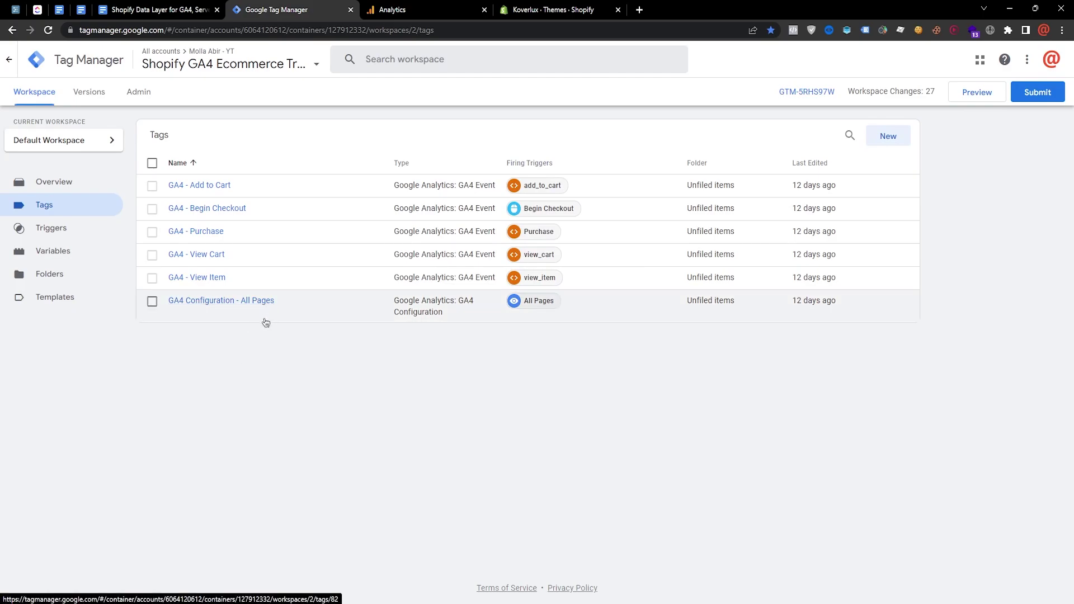
Inspect the measurement ID and firing trigger of the GA4 Configuration - All Pages tag.
{"action": "left_click", "coordinate": [257, 302]}
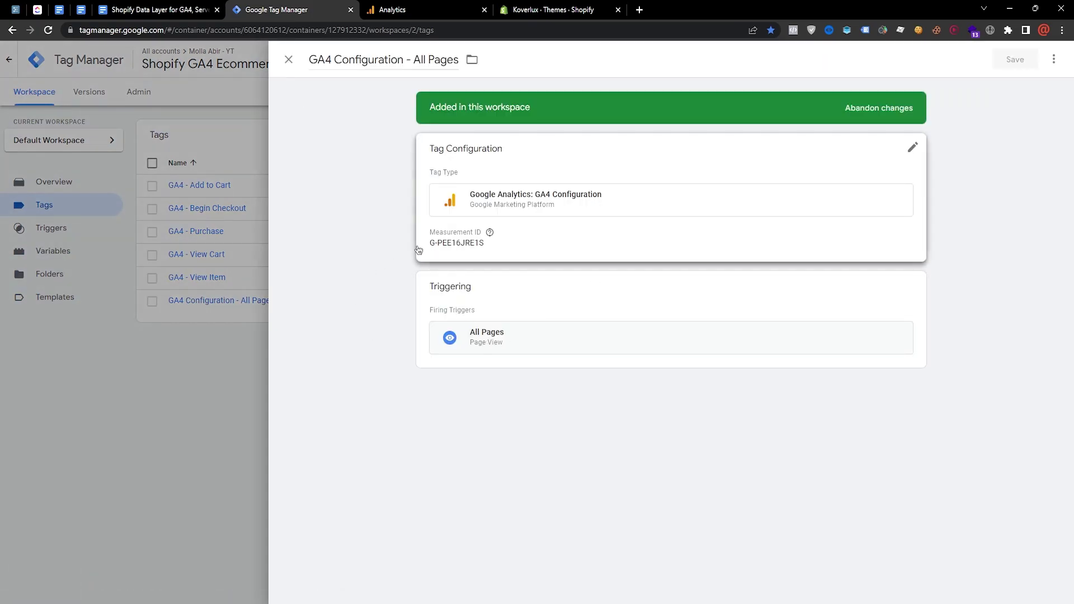
{"action": "left_click", "coordinate": [162, 349]}
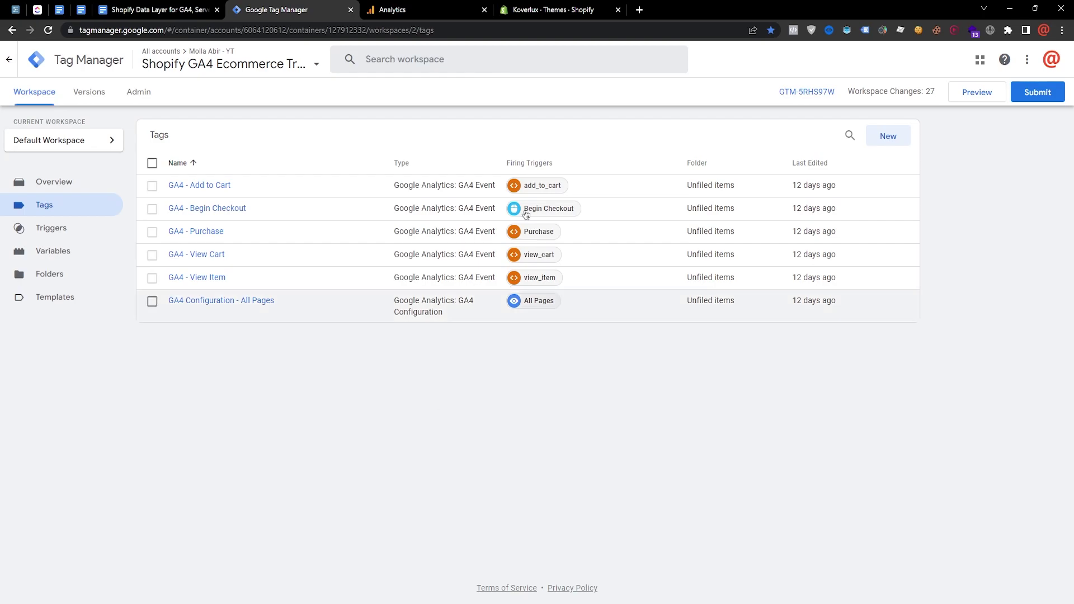
Switch to the Shopify admin, view the Koverlux online store and open the dark grey velvet sofa cushion cover from the featured collection.
{"action": "left_click", "coordinate": [556, 10]}
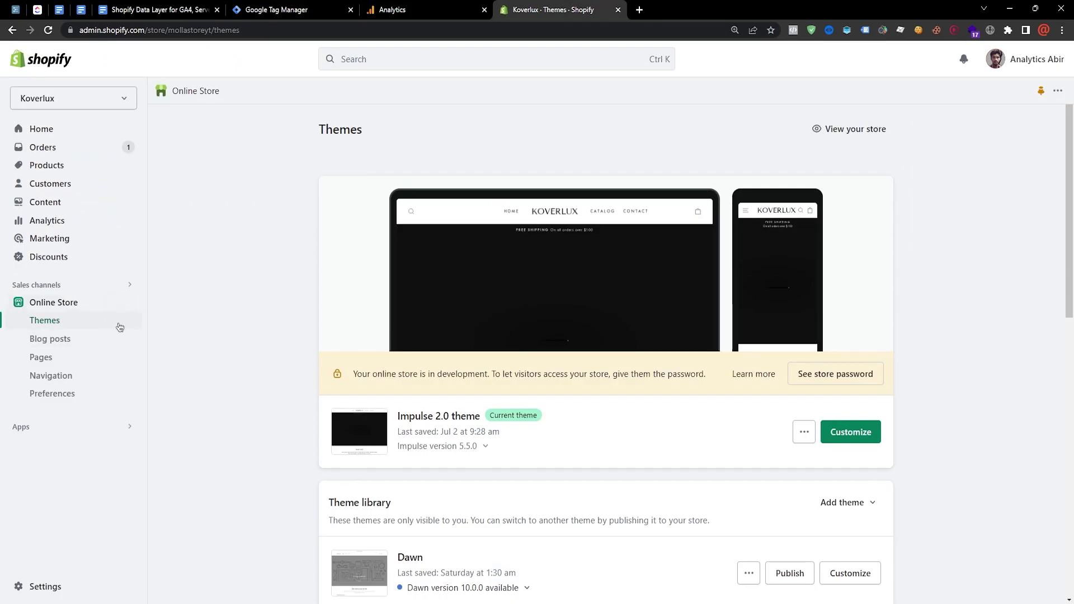
{"action": "left_click", "coordinate": [129, 302]}
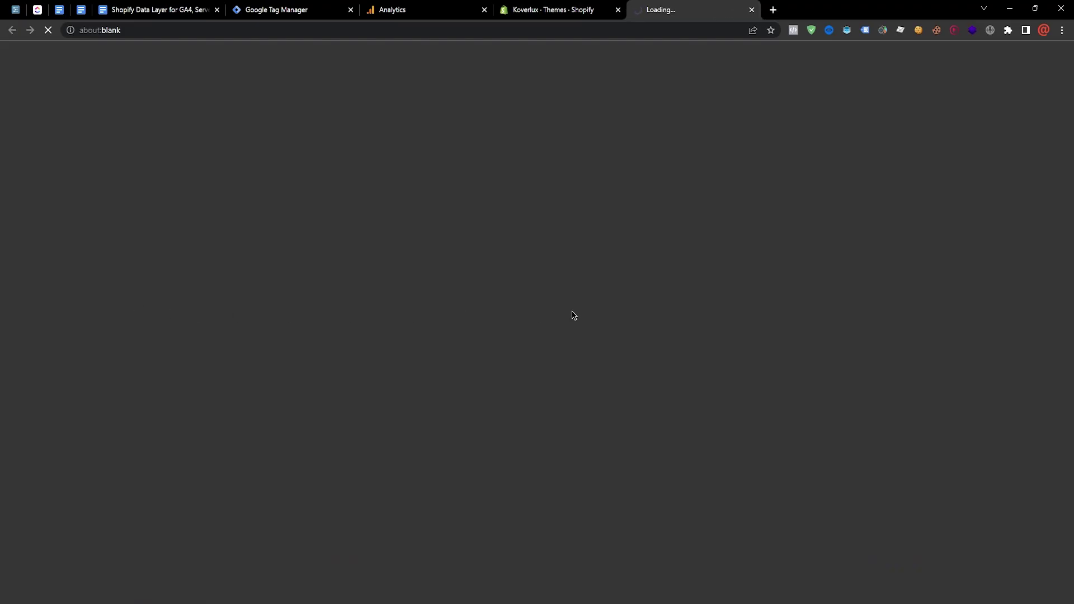
{"action": "scroll", "coordinate": [751, 265], "scroll_direction": "down", "scroll_amount": 14}
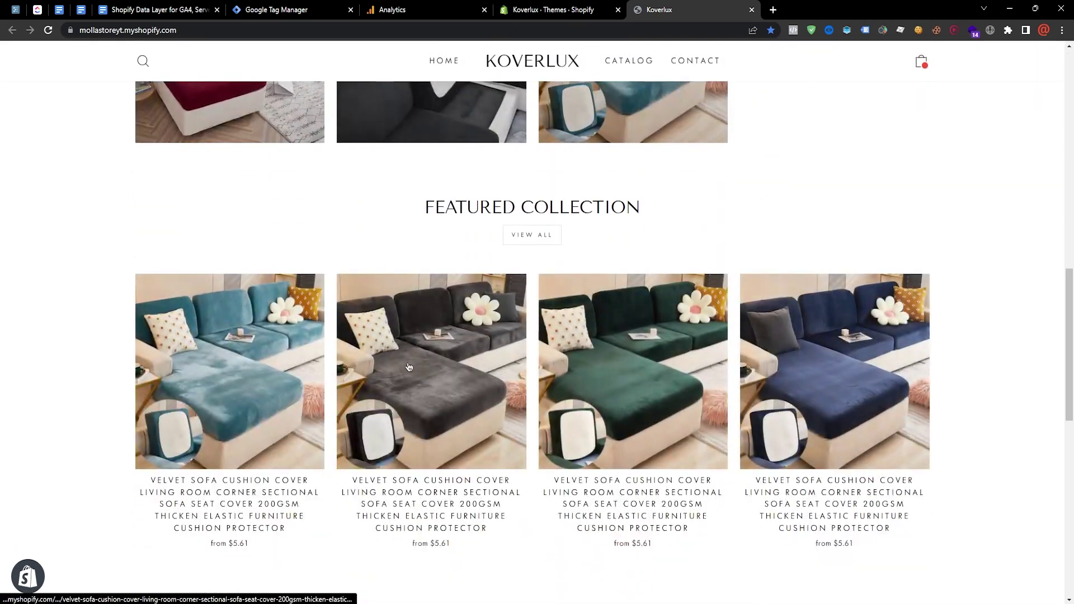
{"action": "left_click", "coordinate": [409, 367]}
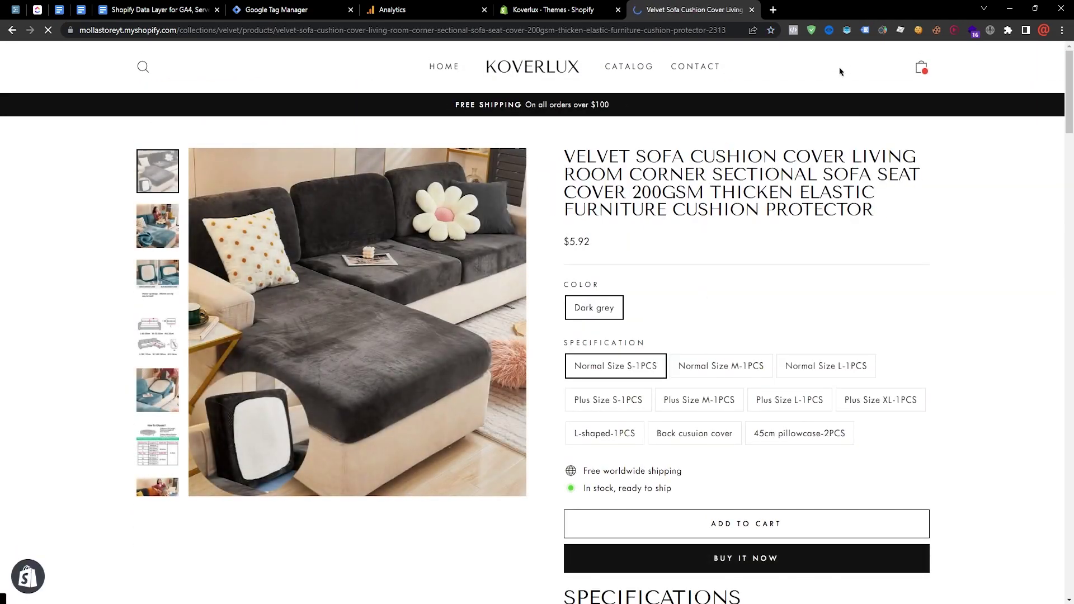
Check the dark grey sofa cover's product page for a data layer with the datalayer checker extension and look over its product details.
{"action": "left_click", "coordinate": [812, 30]}
{"action": "left_click", "coordinate": [828, 31]}
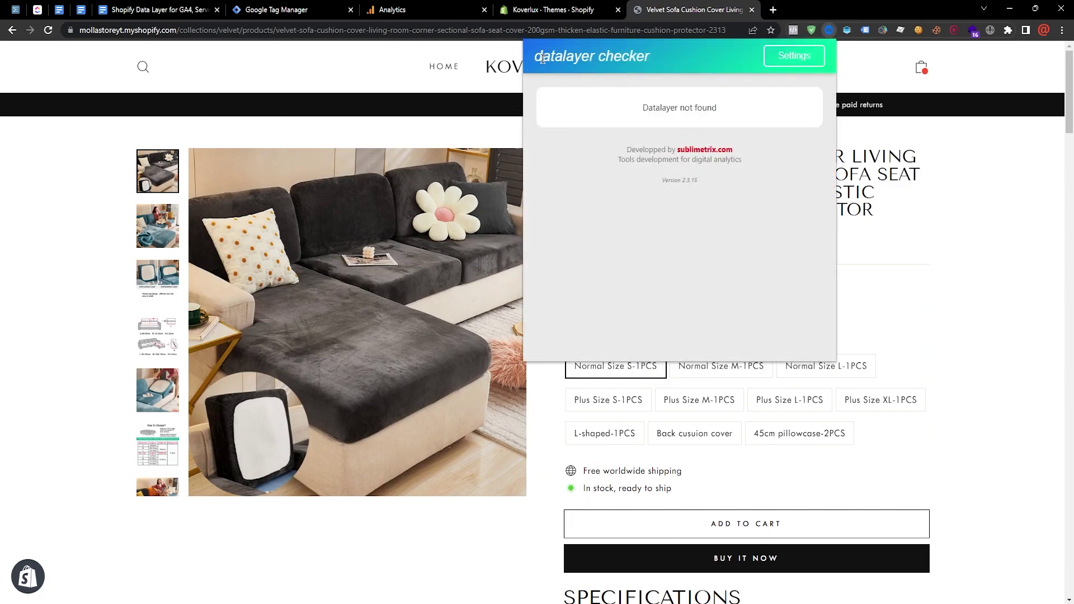
{"action": "left_click", "coordinate": [1024, 299]}
{"action": "left_click_drag", "start_coordinate": [564, 157], "coordinate": [902, 241]}
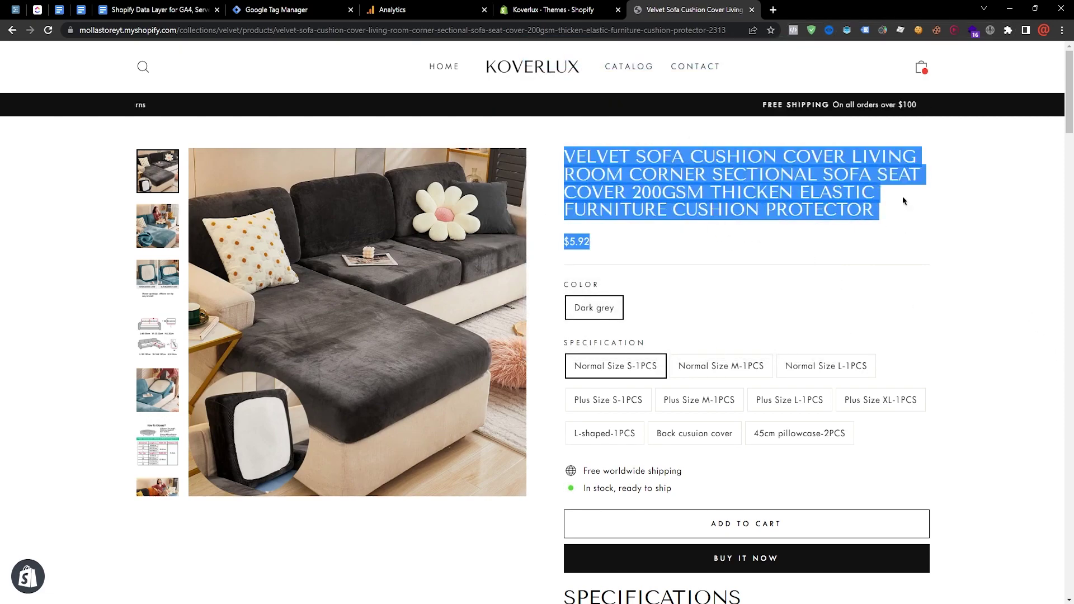
{"action": "left_click", "coordinate": [847, 29]}
{"action": "left_click", "coordinate": [954, 228]}
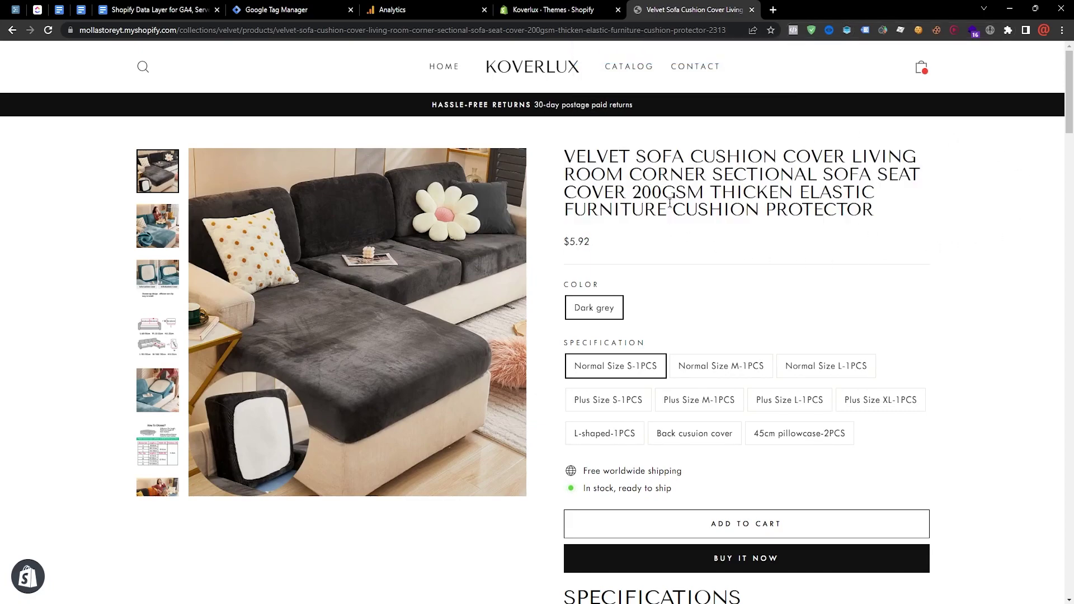
{"action": "scroll", "coordinate": [953, 334], "scroll_direction": "down", "scroll_amount": 4}
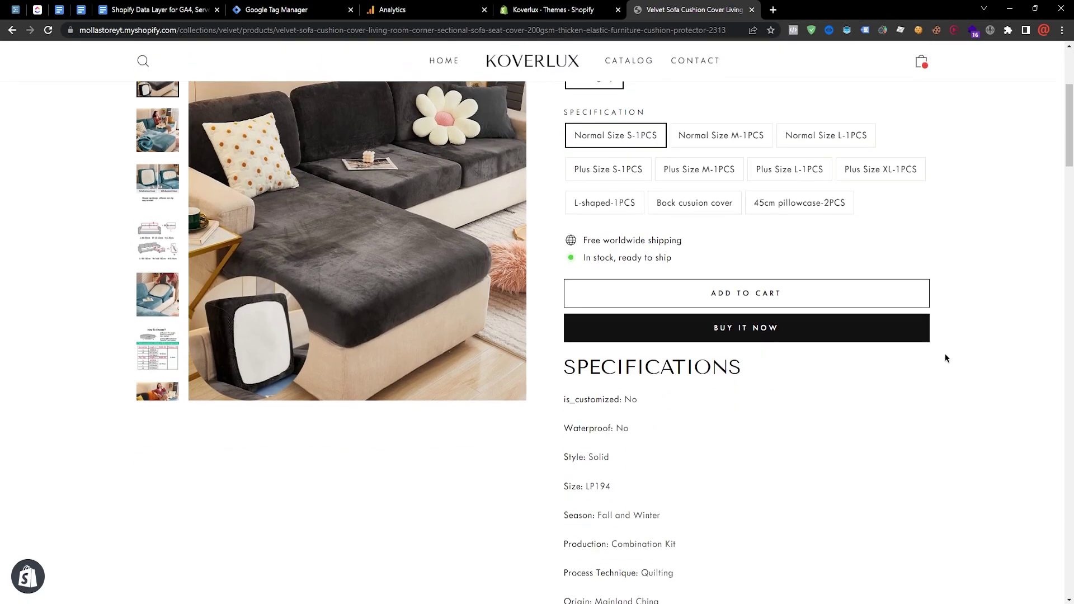
{"action": "scroll", "coordinate": [949, 358], "scroll_direction": "up", "scroll_amount": 4}
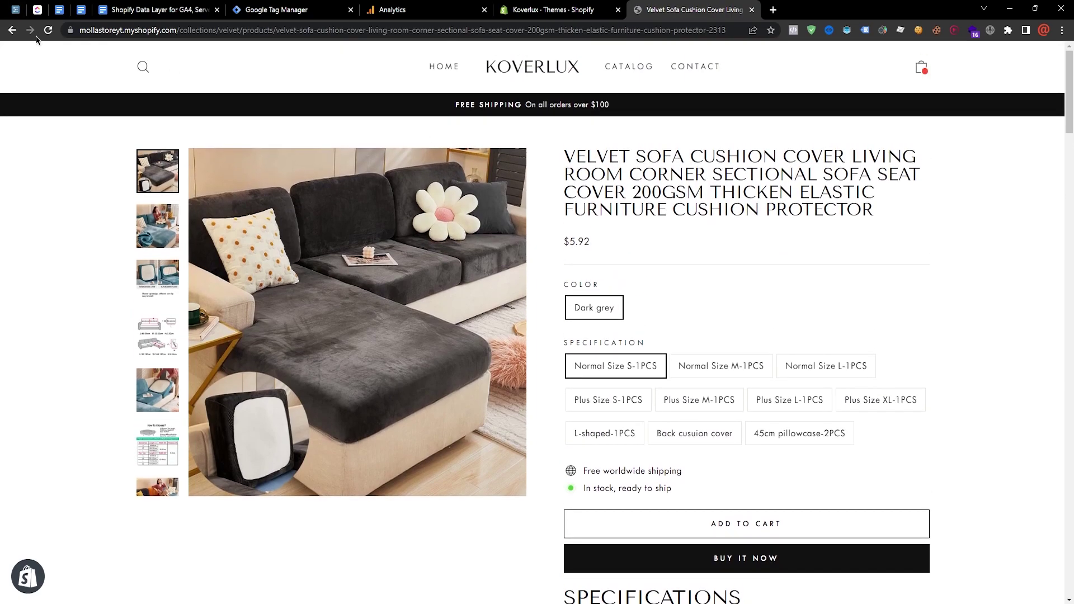
Return to the store's home page and look through its featured collection and category sections.
{"action": "left_click", "coordinate": [13, 31]}
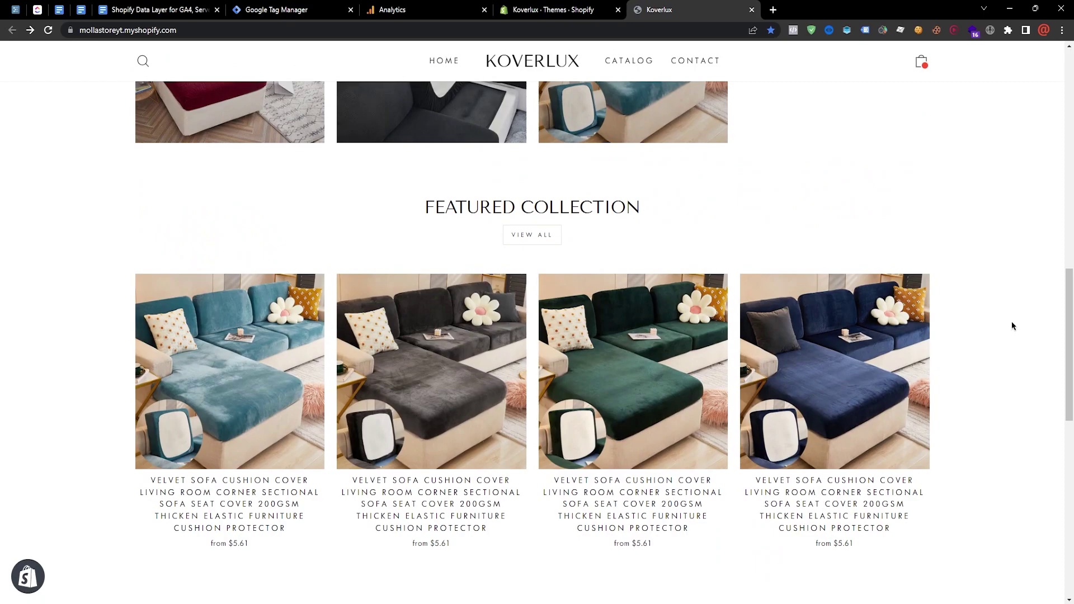
{"action": "scroll", "coordinate": [1012, 321], "scroll_direction": "down", "scroll_amount": 3}
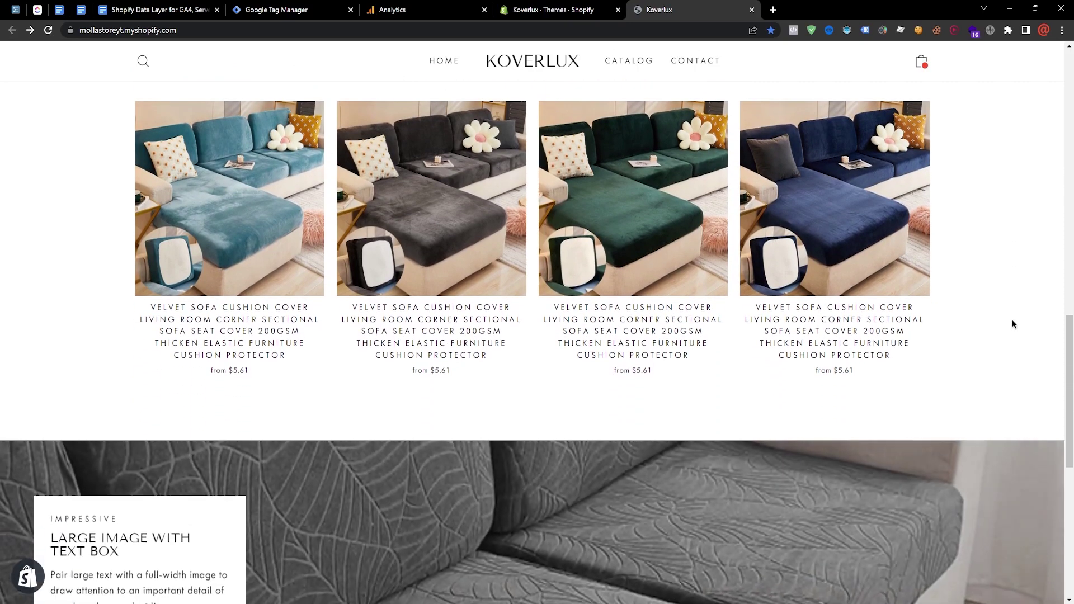
{"action": "scroll", "coordinate": [1013, 322], "scroll_direction": "up", "scroll_amount": 1}
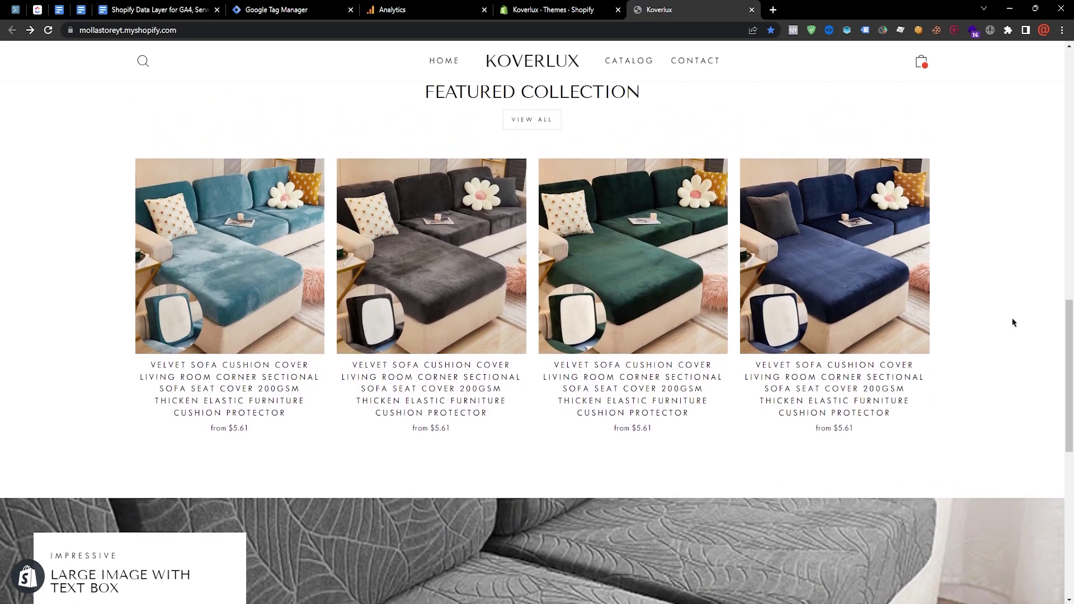
{"action": "scroll", "coordinate": [397, 178], "scroll_direction": "up", "scroll_amount": 8}
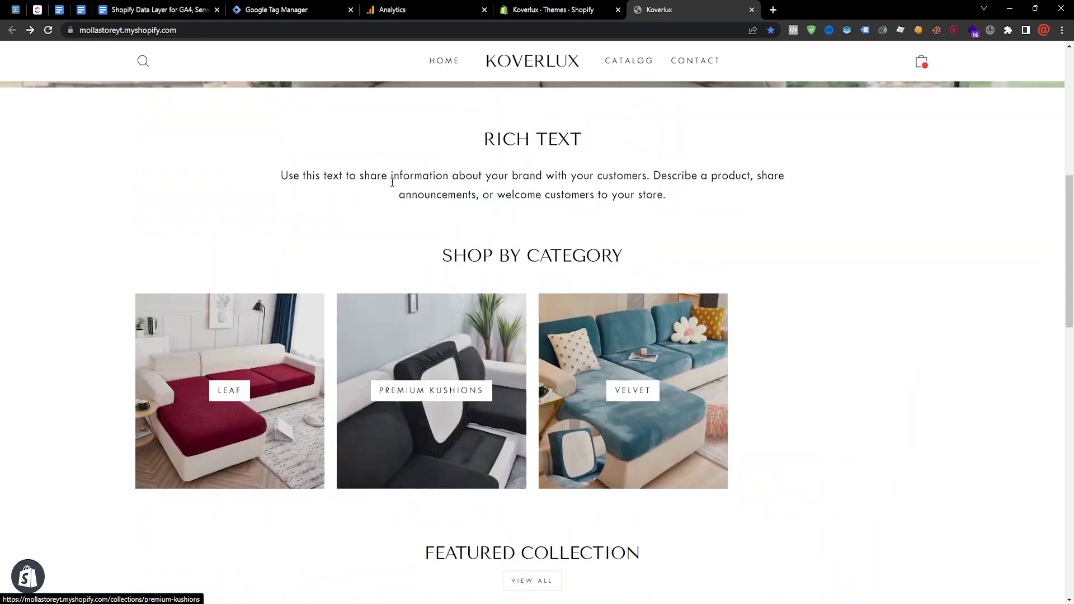
{"action": "scroll", "coordinate": [397, 178], "scroll_direction": "up", "scroll_amount": 3}
{"action": "left_click", "coordinate": [425, 7]}
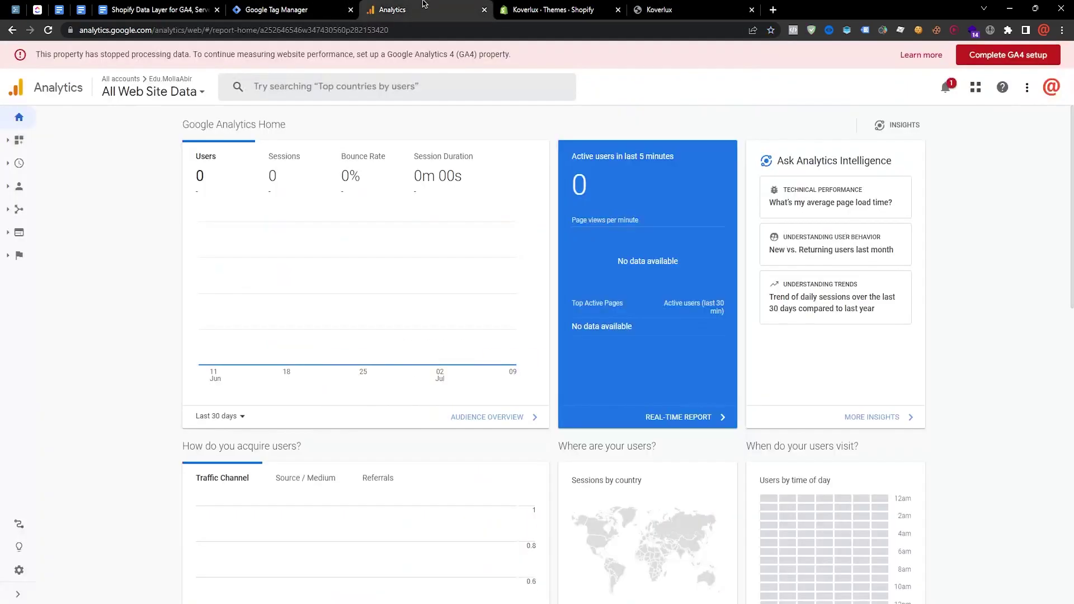
{"action": "left_click", "coordinate": [265, 8]}
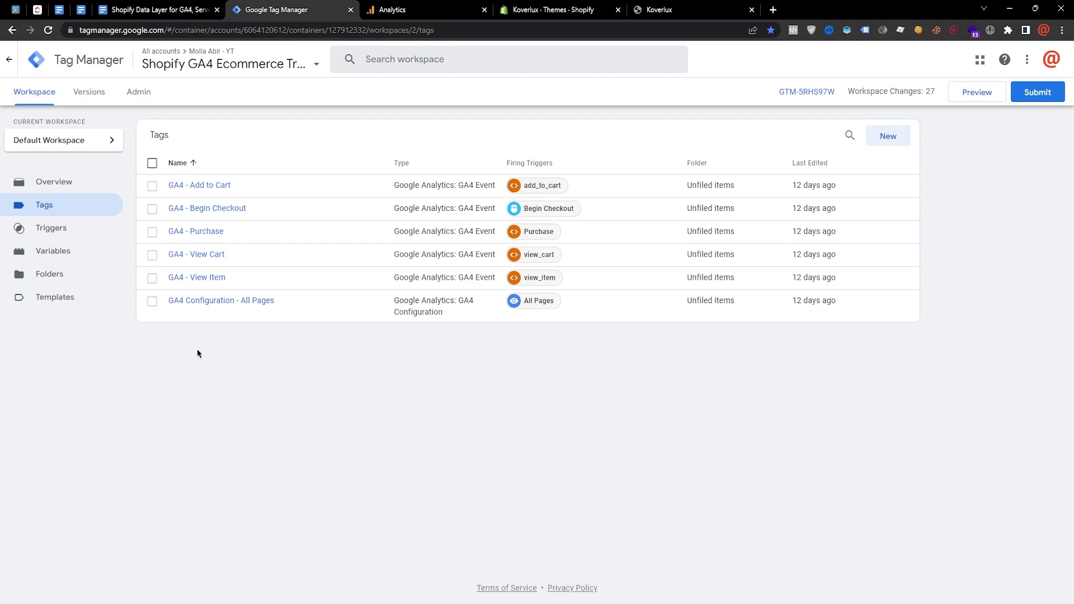
{"action": "left_click", "coordinate": [151, 163]}
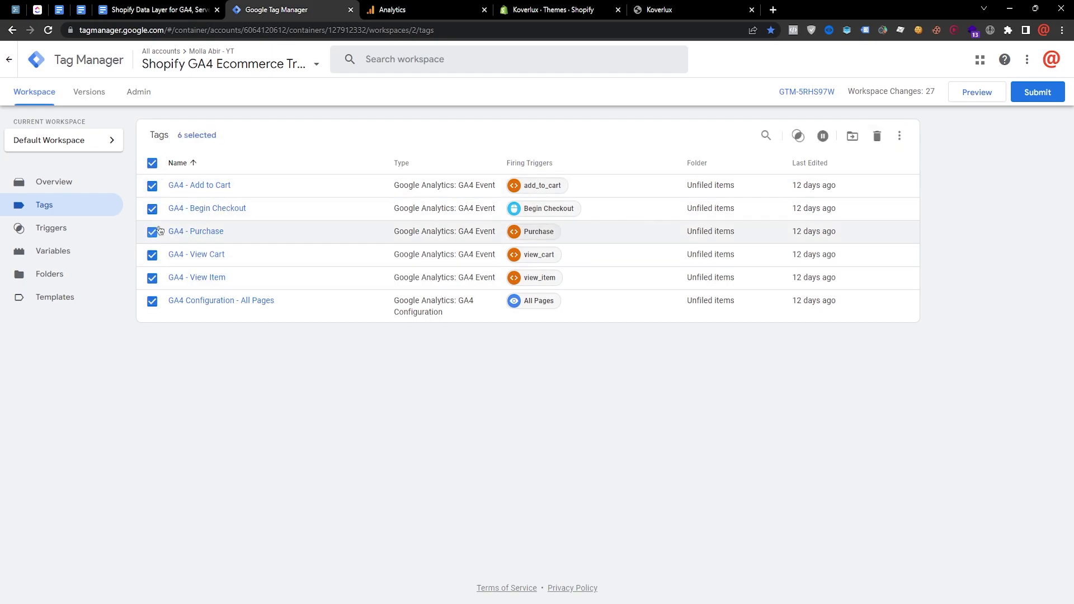
{"action": "left_click", "coordinate": [152, 163]}
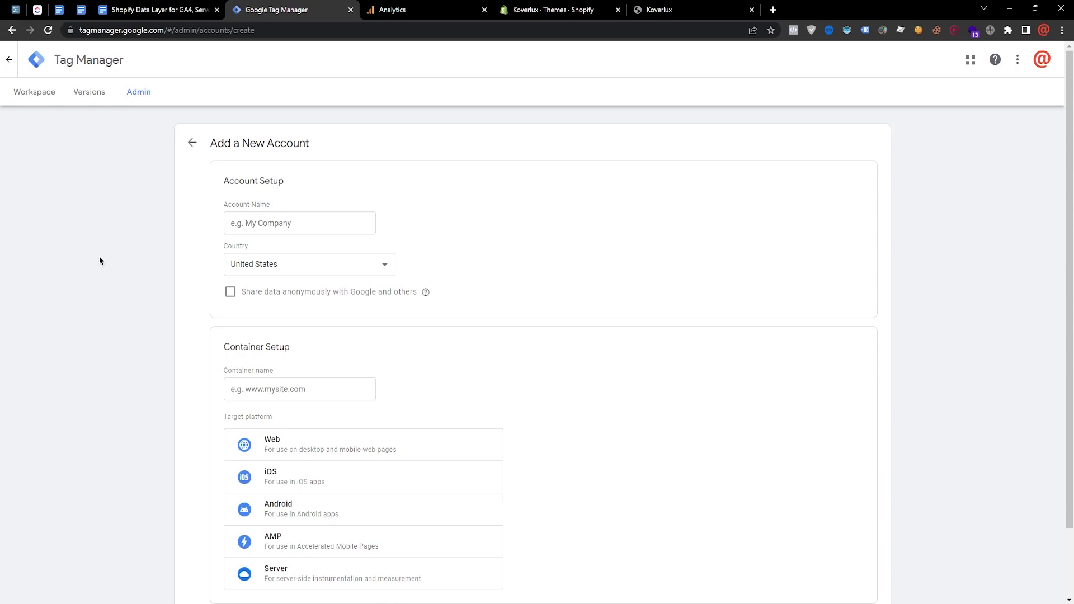
Fill in the account name for the new Tag Manager account and keep United States as the country.
{"action": "scroll", "coordinate": [90, 242], "scroll_direction": "down", "scroll_amount": 2}
{"action": "scroll", "coordinate": [89, 241], "scroll_direction": "up", "scroll_amount": 2}
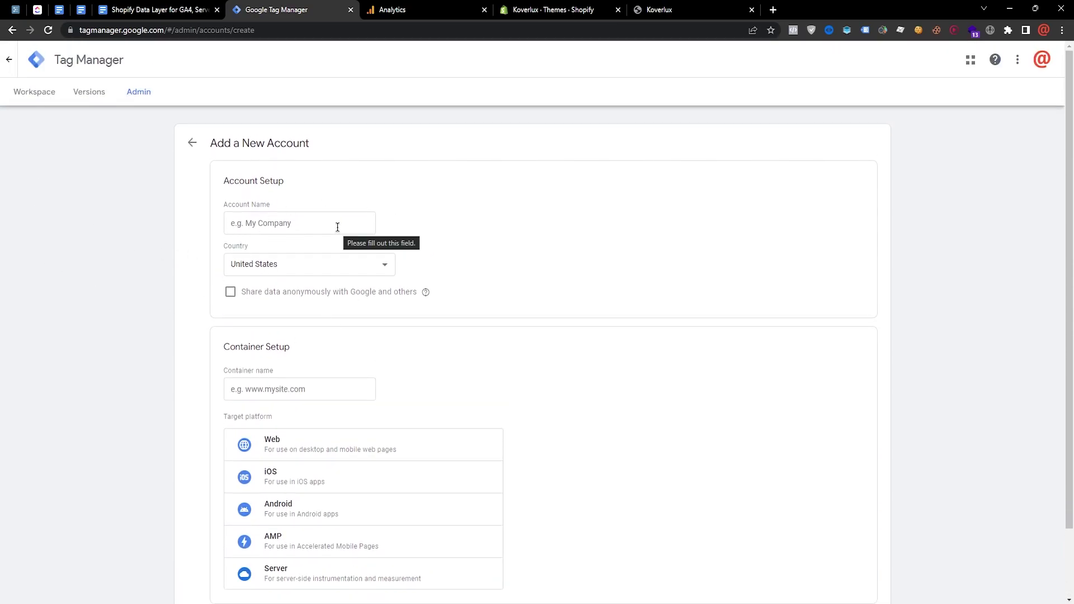
{"action": "left_click", "coordinate": [308, 223]}
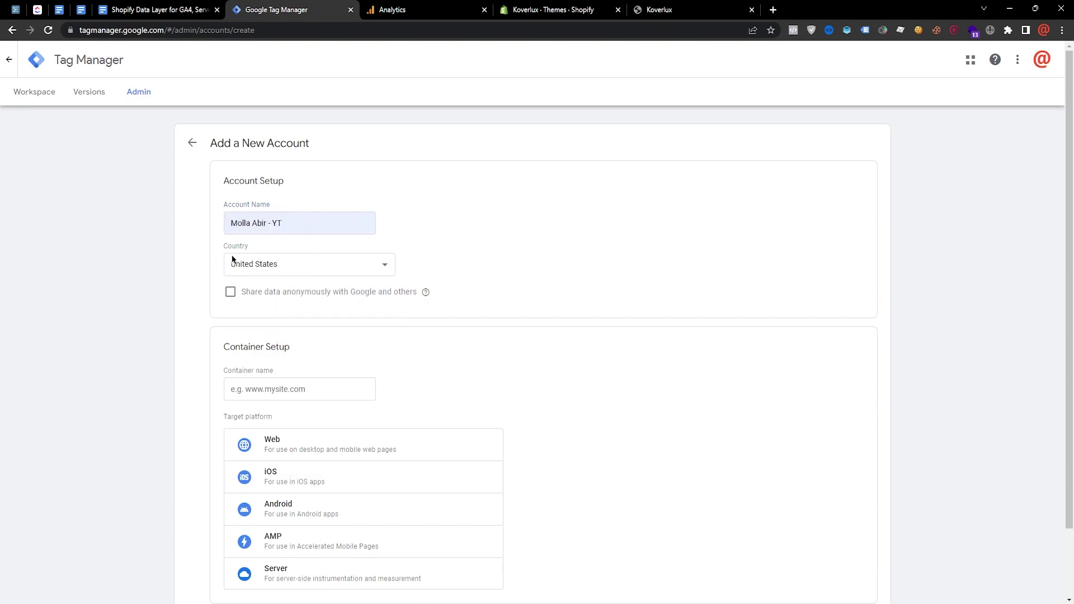
{"action": "left_click", "coordinate": [303, 262]}
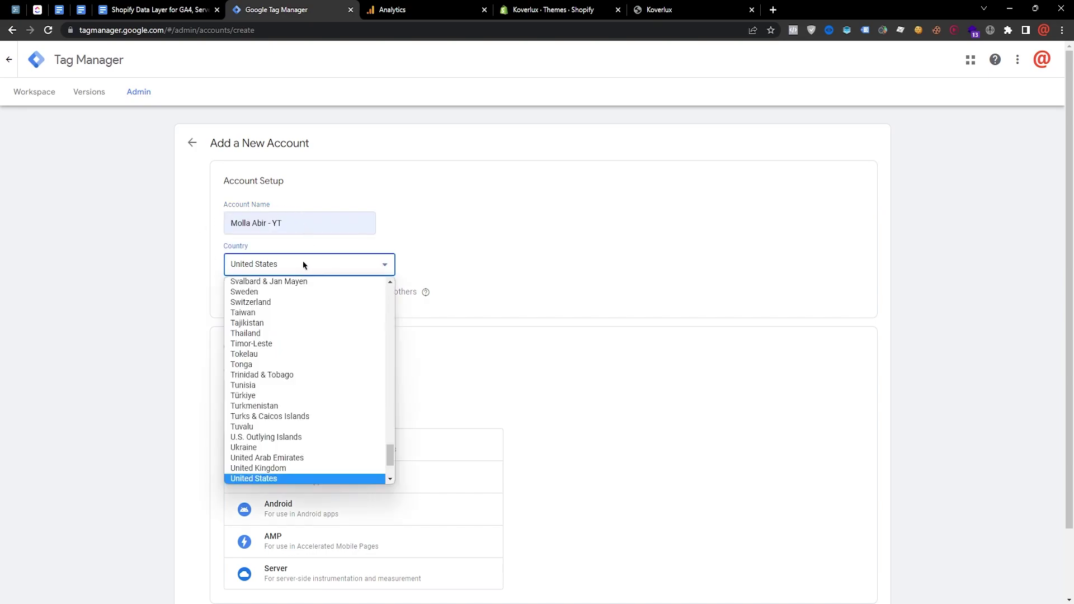
{"action": "left_click", "coordinate": [402, 266]}
{"action": "scroll", "coordinate": [529, 230], "scroll_direction": "down", "scroll_amount": 2}
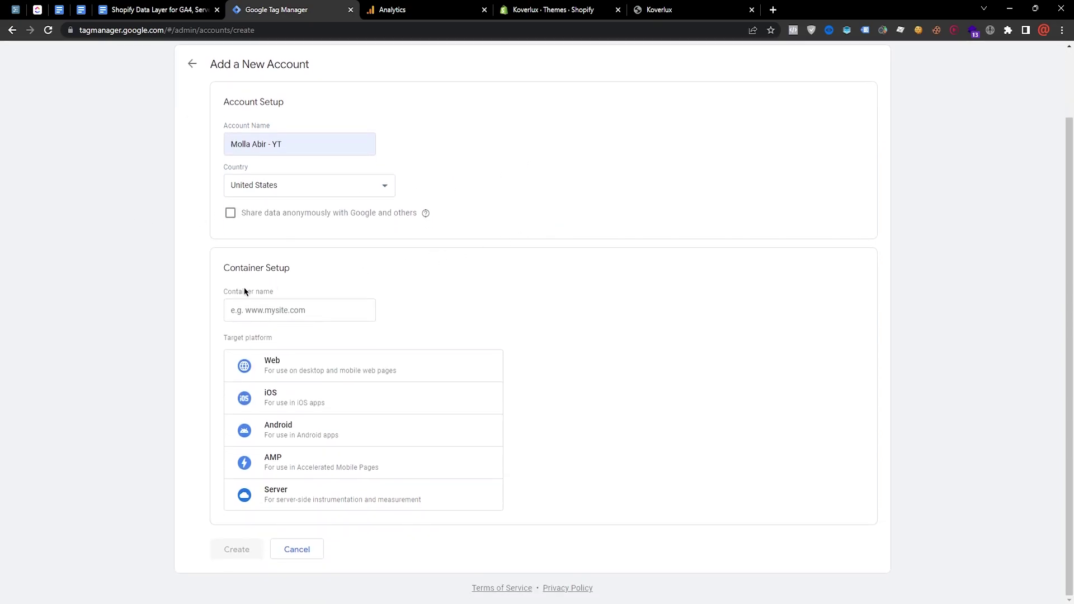
Name the container Shopify GA4 Ecommerce Tracking, choose Web as its target platform and create the account.
{"action": "left_click", "coordinate": [302, 310]}
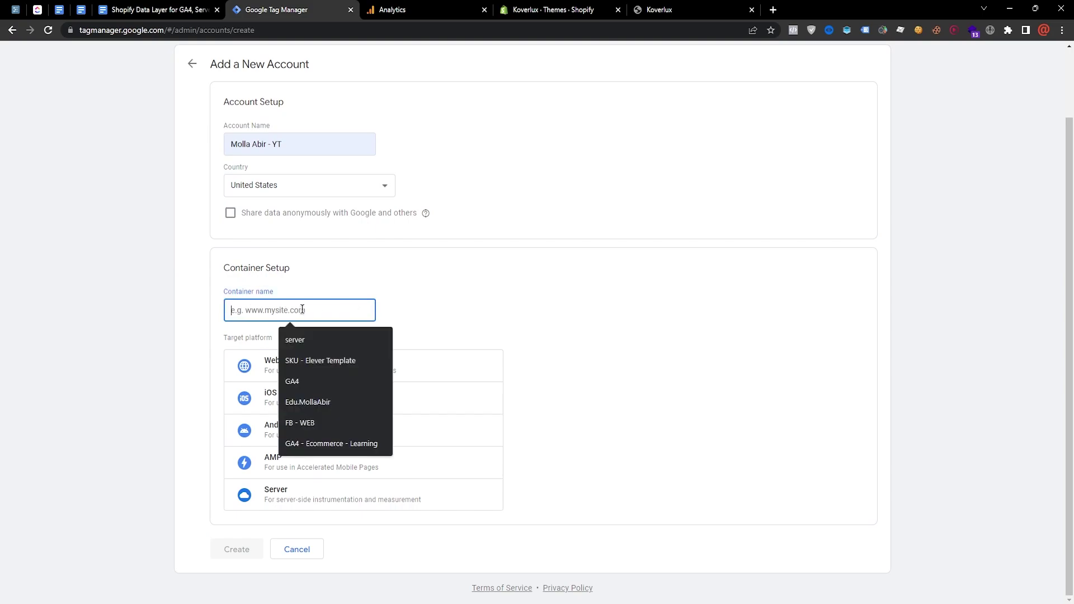
{"action": "type", "text": "Shopify GA4 Ecommerce Tracking"}
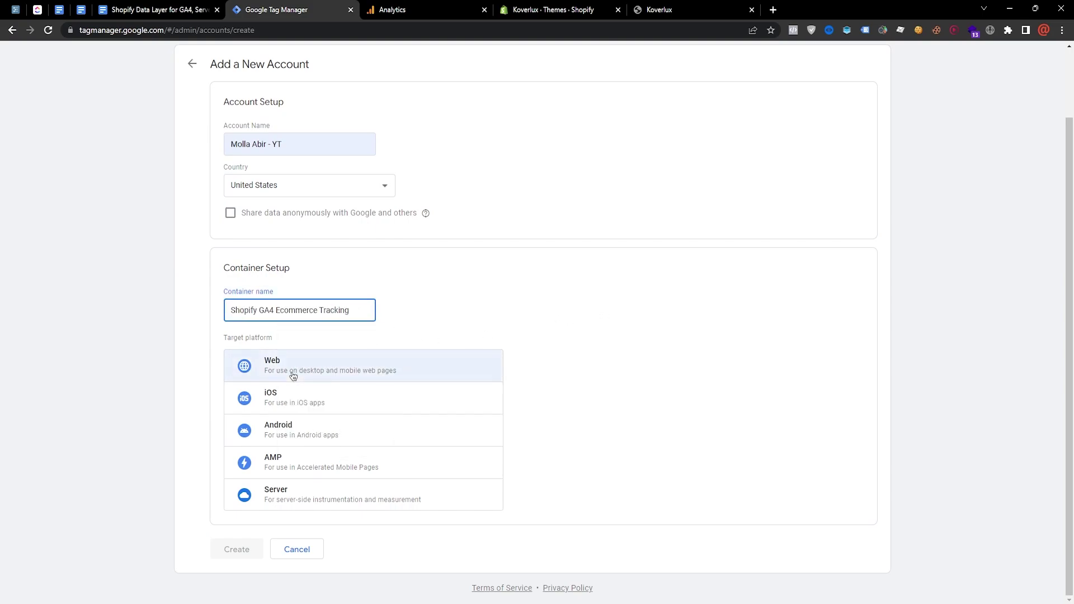
{"action": "left_click", "coordinate": [274, 362]}
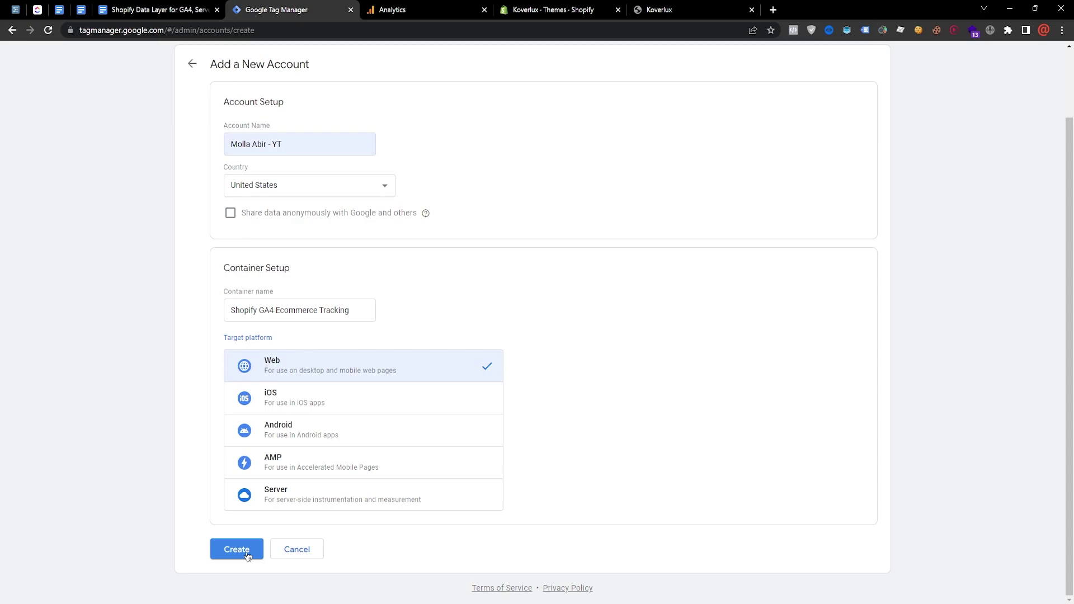
{"action": "left_click", "coordinate": [246, 551]}
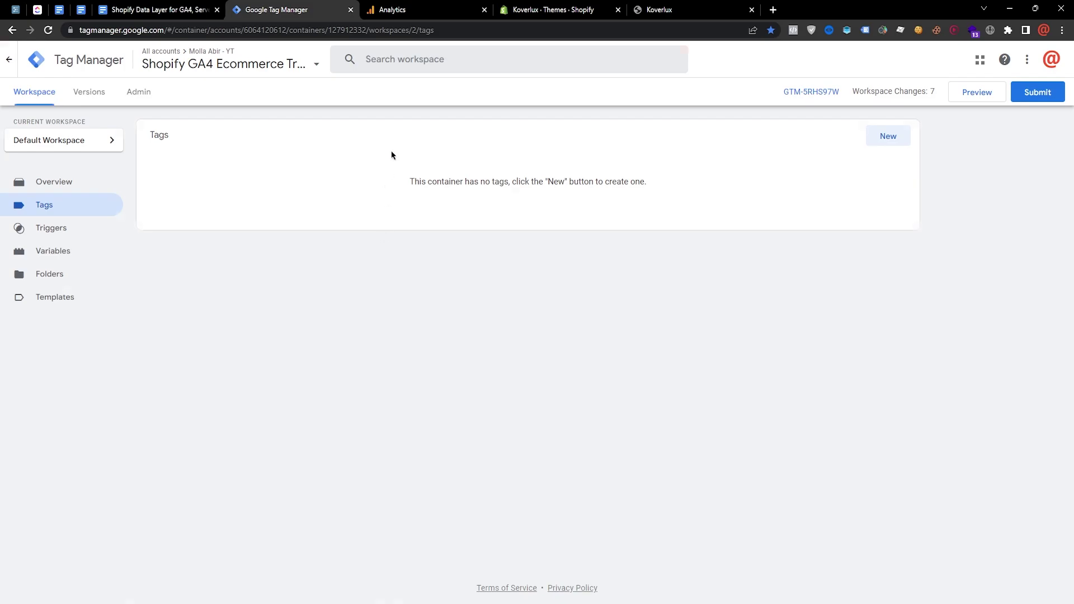
Switch to Google Analytics, fill in the new account's name, keep the default data sharing settings and continue to property creation.
{"action": "key", "text": "ctrl+Tab"}
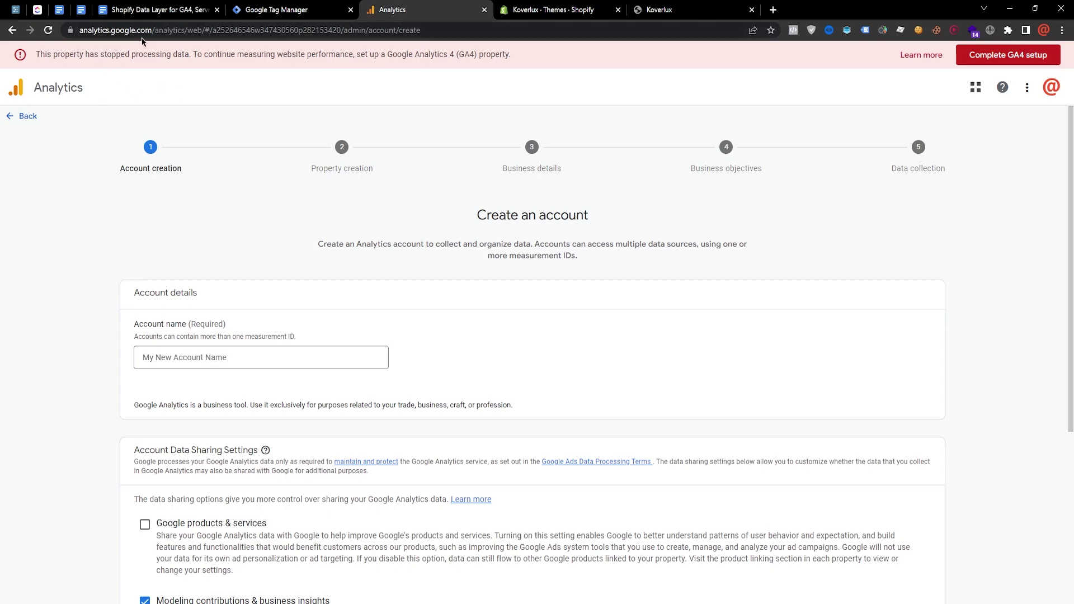
{"action": "scroll", "coordinate": [56, 227], "scroll_direction": "down", "scroll_amount": 2}
{"action": "left_click", "coordinate": [242, 243]}
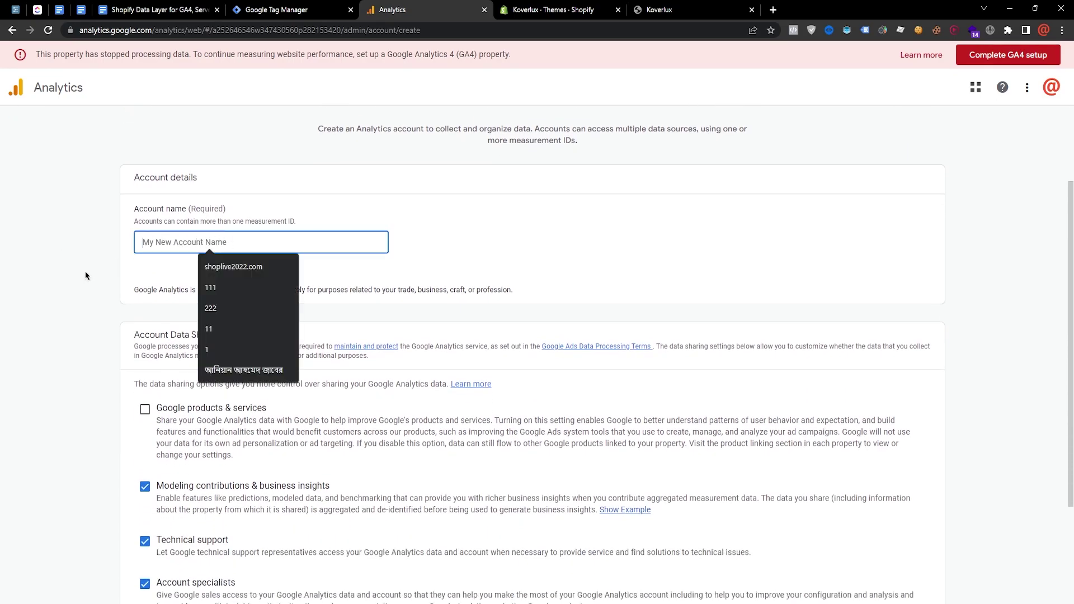
{"action": "type", "text": "Molla Abir - YT"}
{"action": "scroll", "coordinate": [82, 273], "scroll_direction": "down", "scroll_amount": 2}
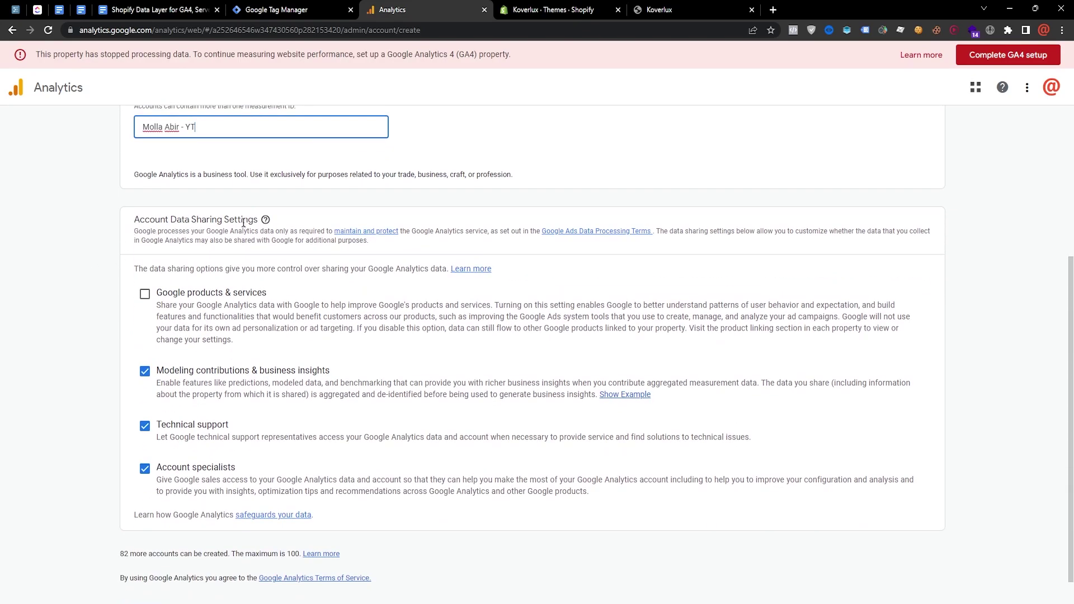
{"action": "scroll", "coordinate": [76, 311], "scroll_direction": "down", "scroll_amount": 1}
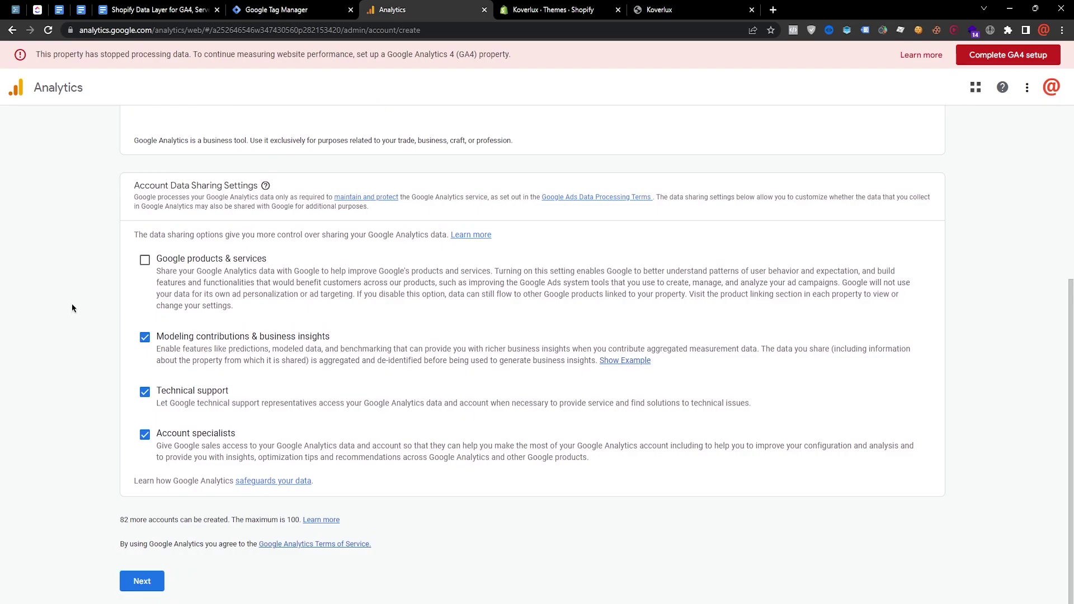
{"action": "left_click", "coordinate": [152, 582]}
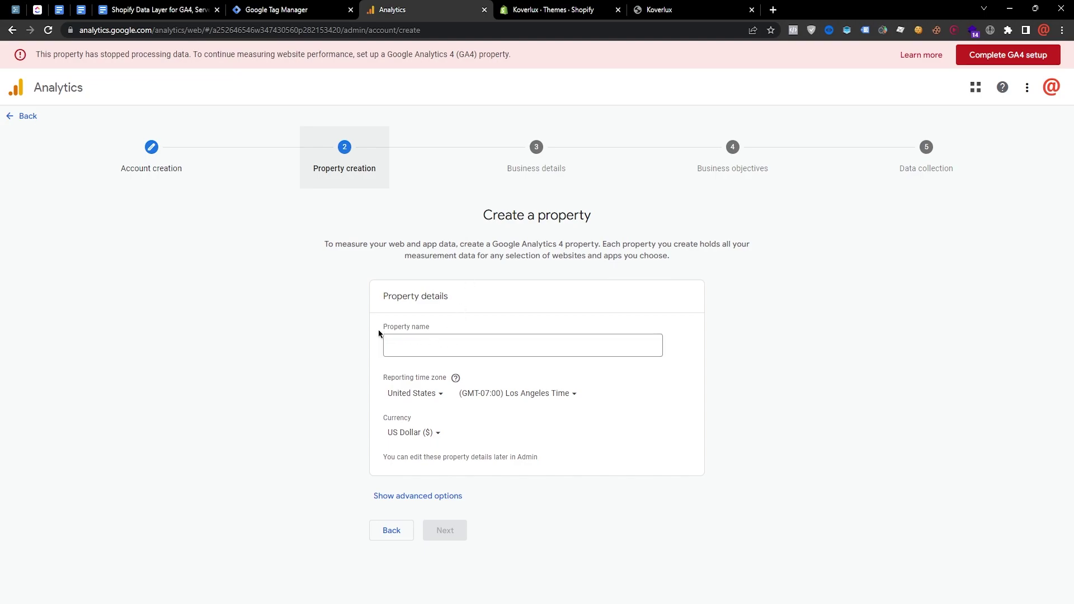
Name the property Shopify GA4 Ecommerce Tracking, keep United States, Los Angeles Time and US Dollar, and continue to the business details.
{"action": "left_click", "coordinate": [453, 341]}
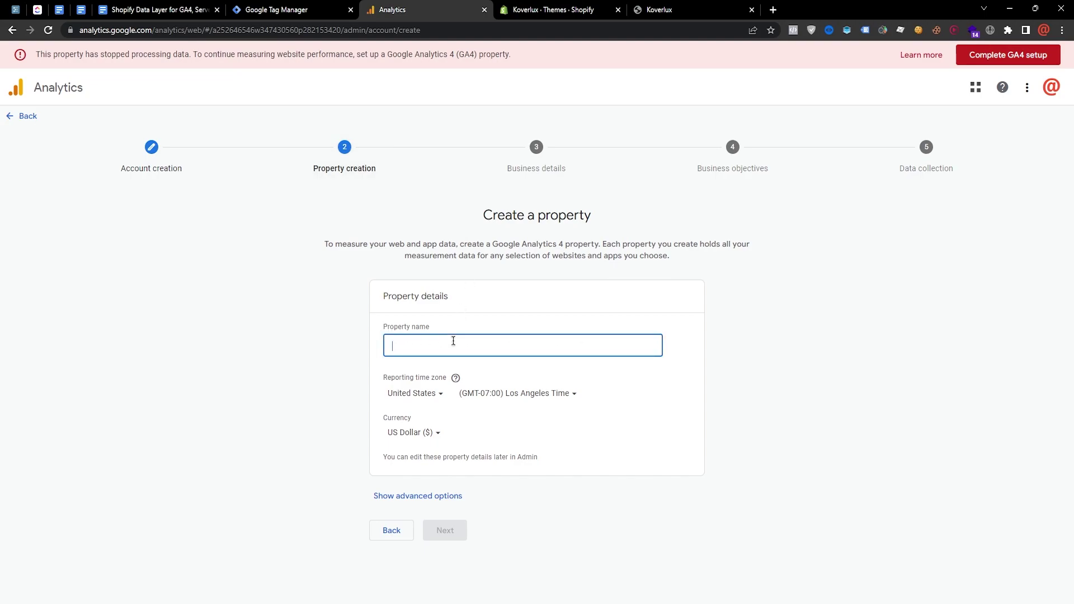
{"action": "type", "text": "Shopify GA4 Ecommerce Tracking"}
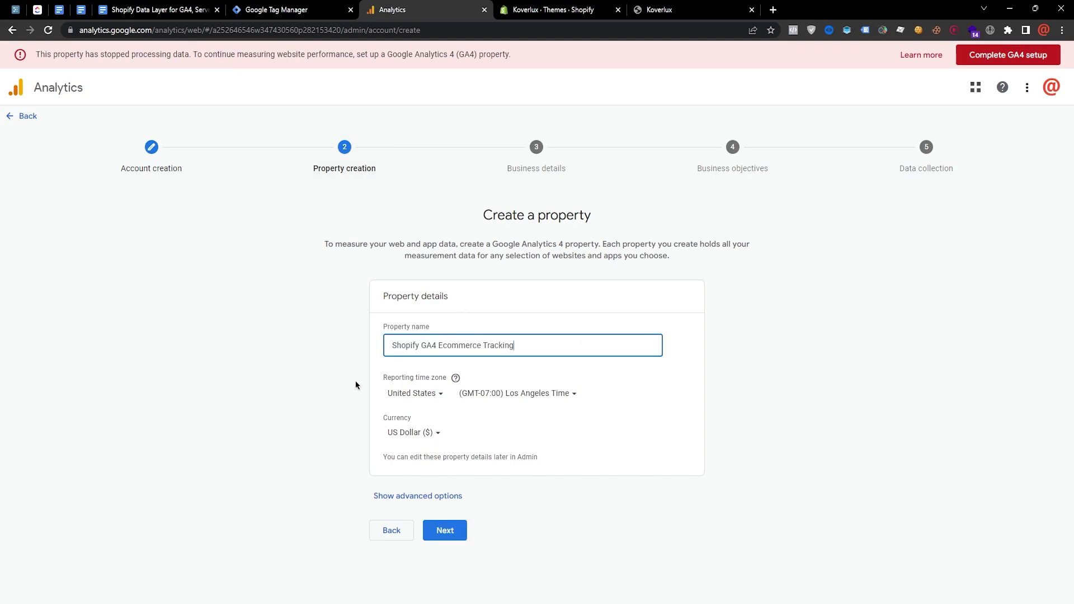
{"action": "left_click", "coordinate": [429, 396]}
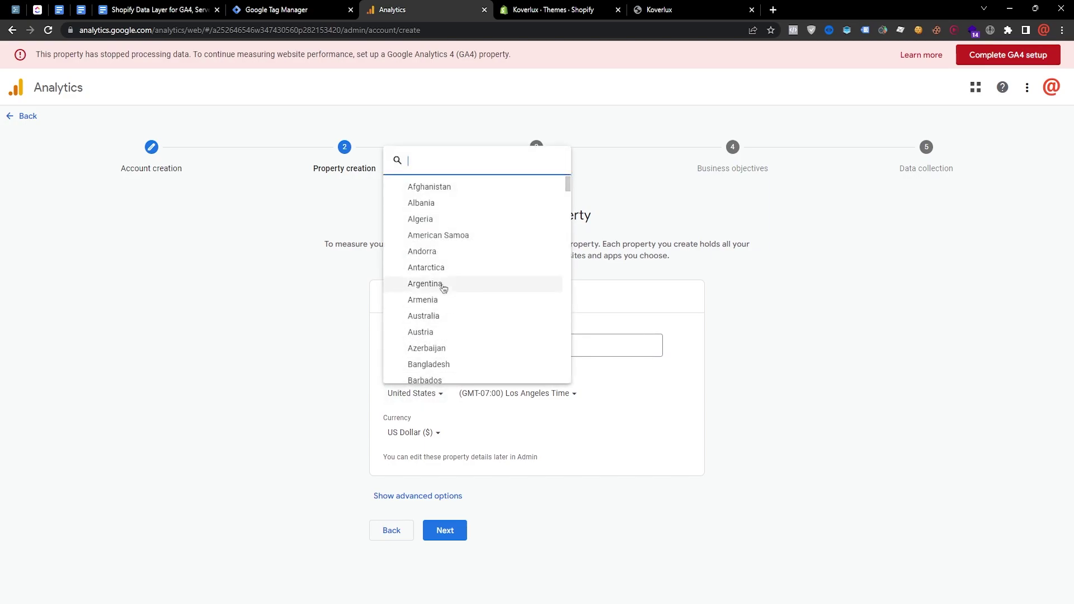
{"action": "left_click", "coordinate": [330, 319]}
{"action": "left_click", "coordinate": [523, 401]}
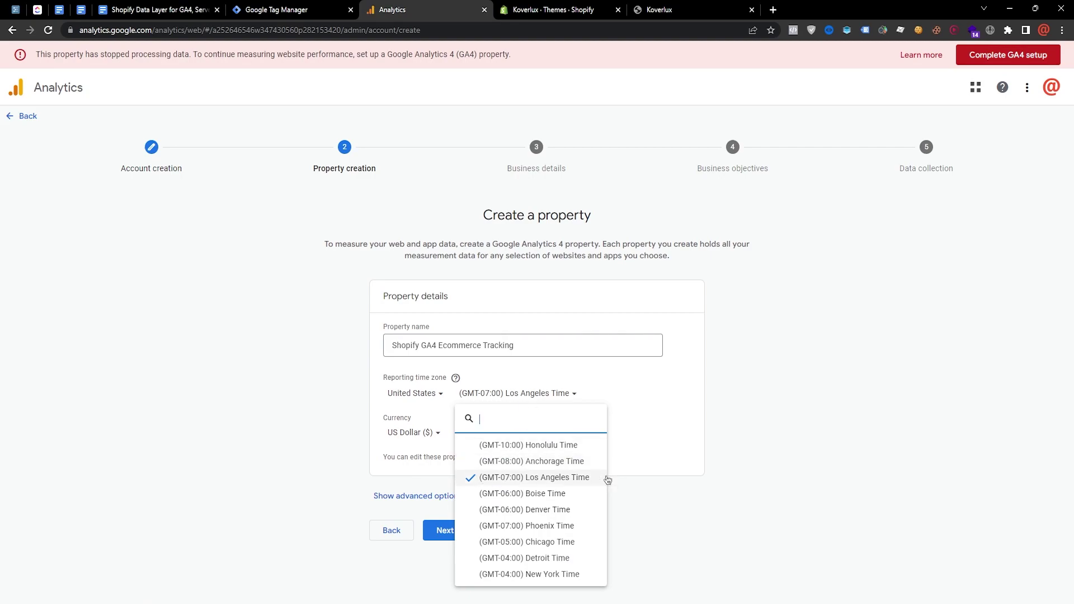
{"action": "left_click", "coordinate": [843, 411]}
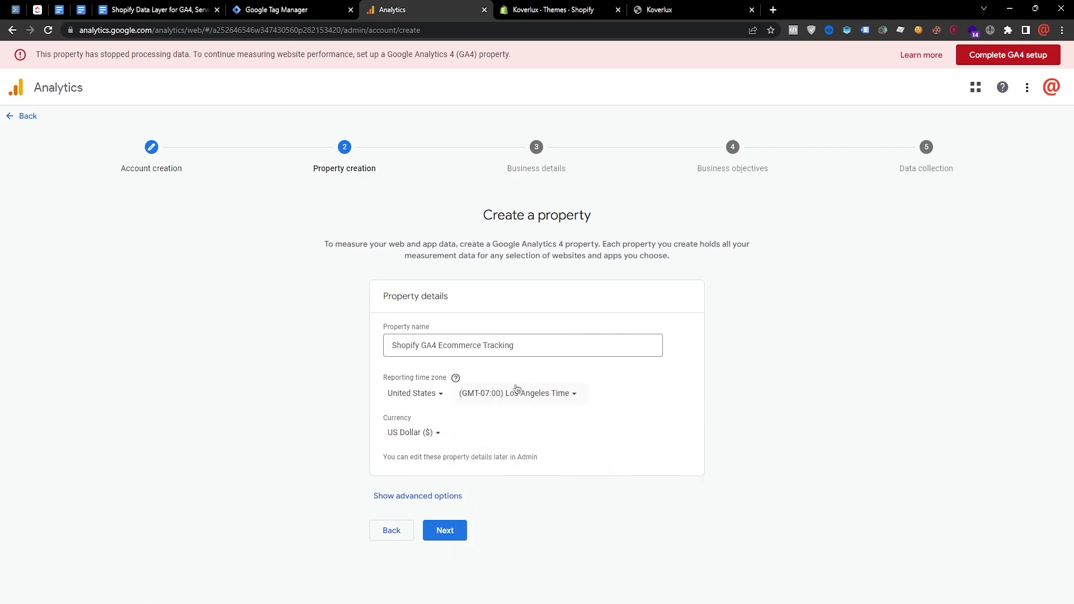
{"action": "left_click", "coordinate": [421, 437]}
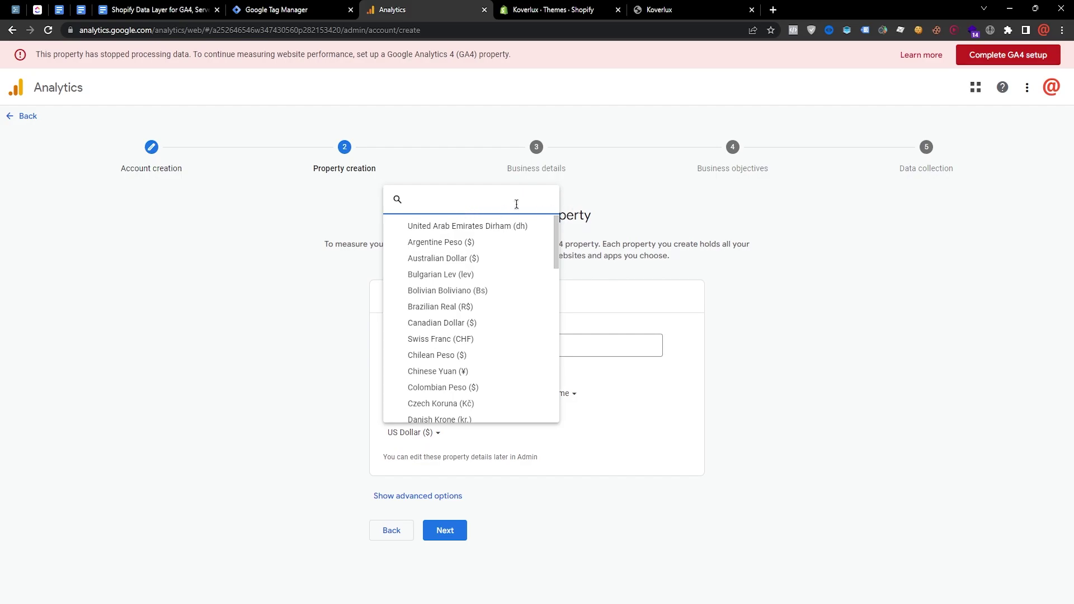
{"action": "left_click", "coordinate": [447, 531]}
{"action": "left_click", "coordinate": [450, 530]}
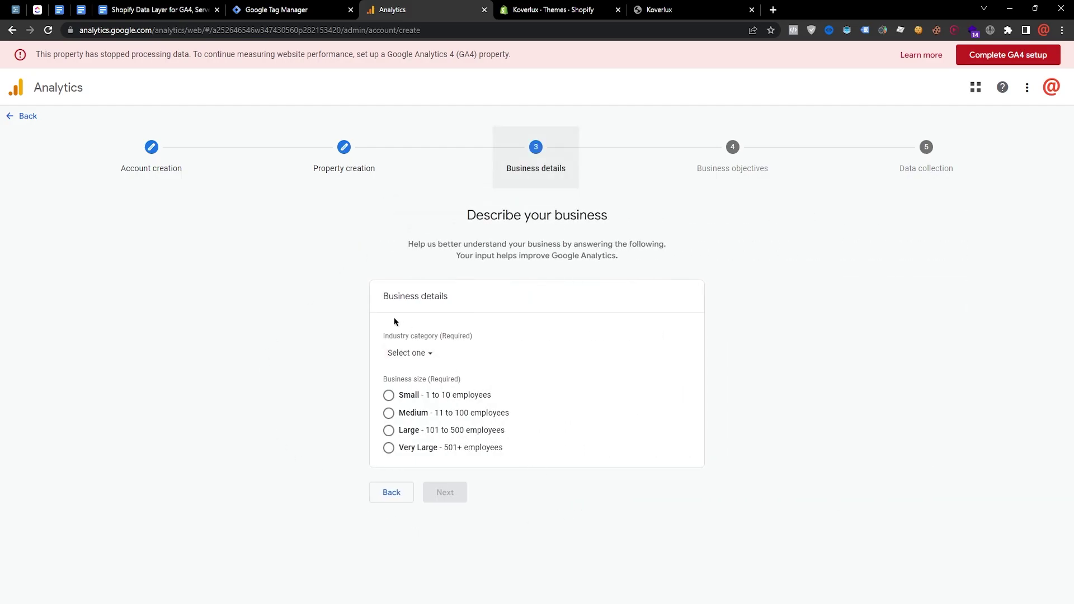
Set the industry category to Shopping and the business size to Small, then continue to the business objectives.
{"action": "left_click", "coordinate": [417, 353]}
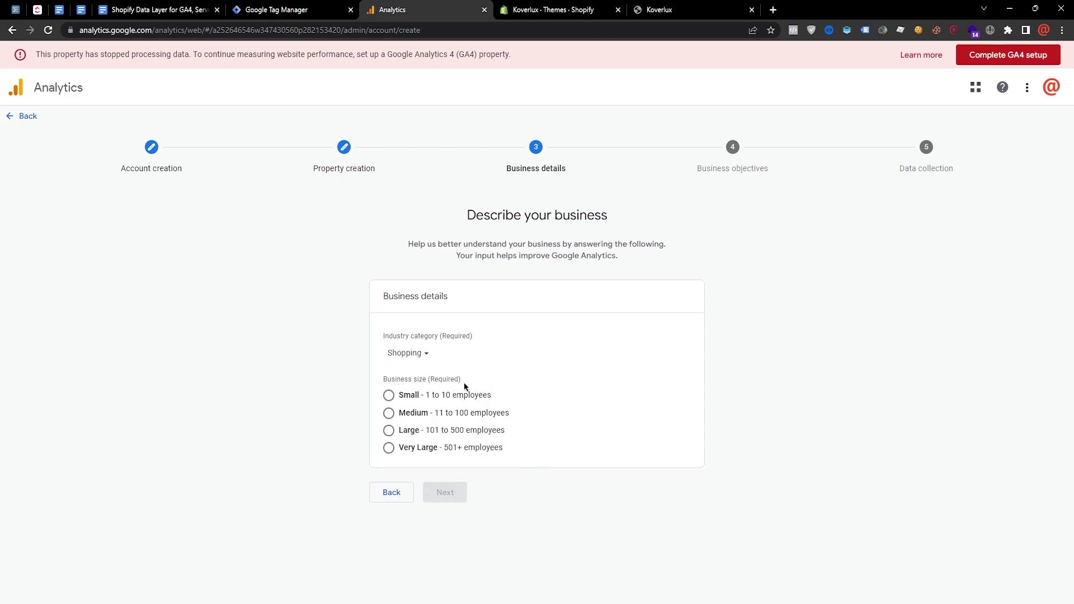
{"action": "left_click", "coordinate": [389, 397]}
{"action": "left_click", "coordinate": [453, 492]}
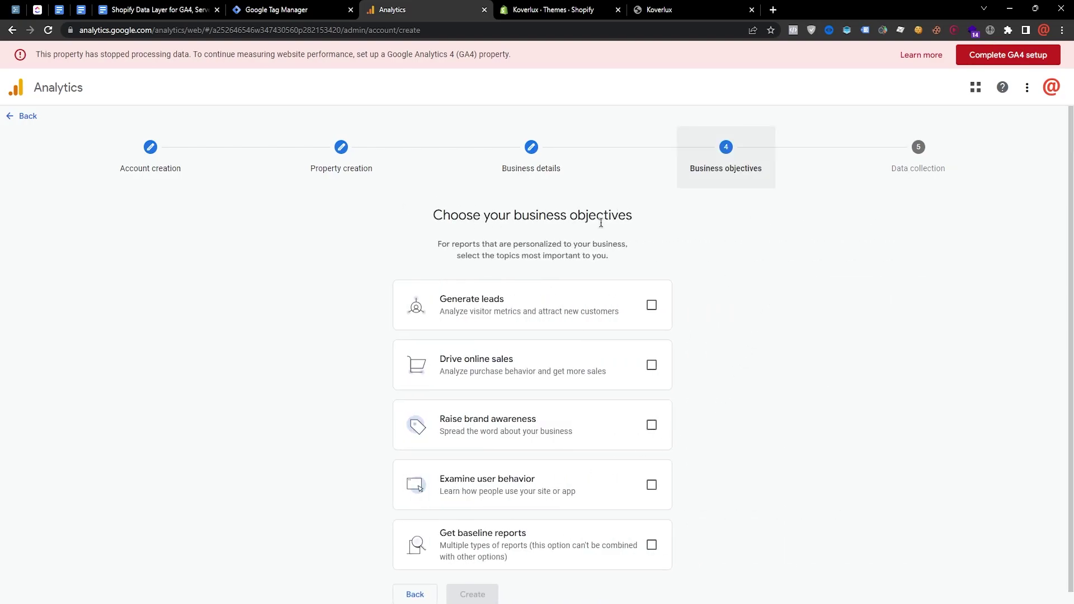
Select Drive online sales as the business objective and create the Analytics account and property.
{"action": "scroll", "coordinate": [837, 269], "scroll_direction": "down", "scroll_amount": 1}
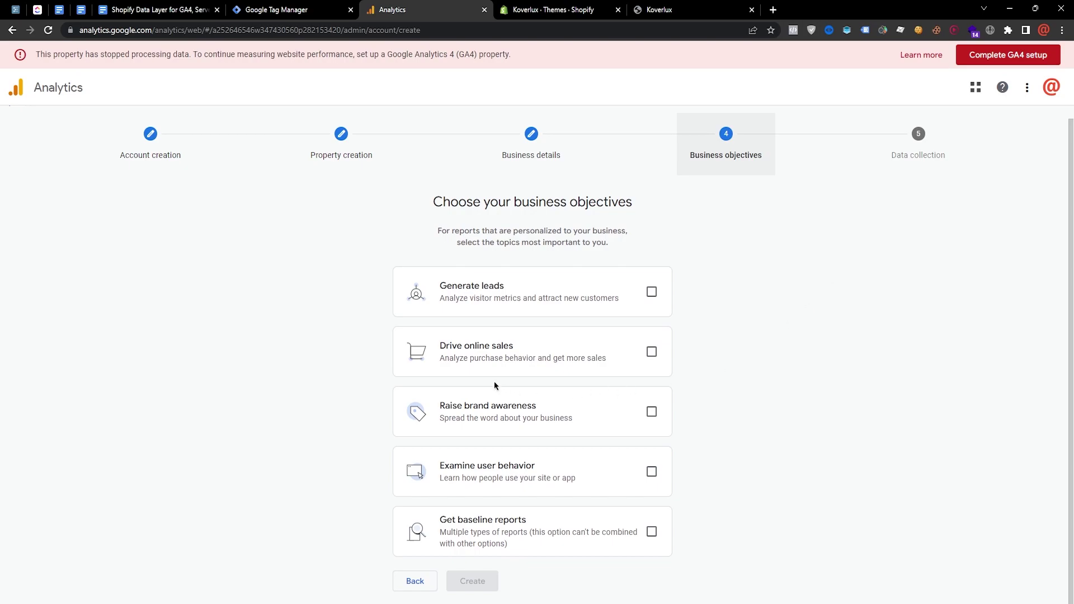
{"action": "left_click", "coordinate": [654, 352]}
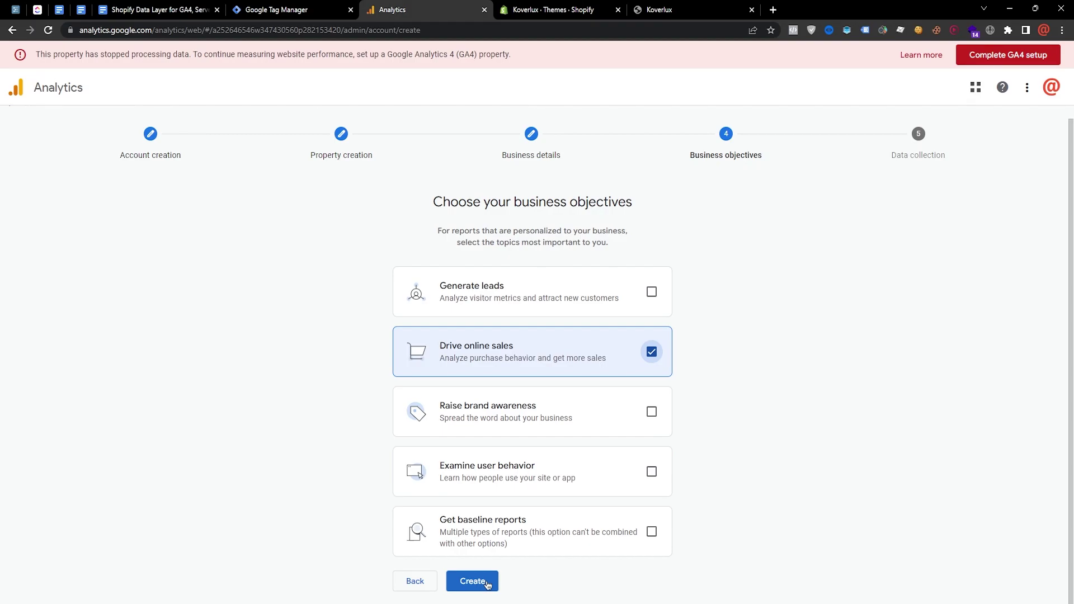
{"action": "left_click", "coordinate": [488, 585]}
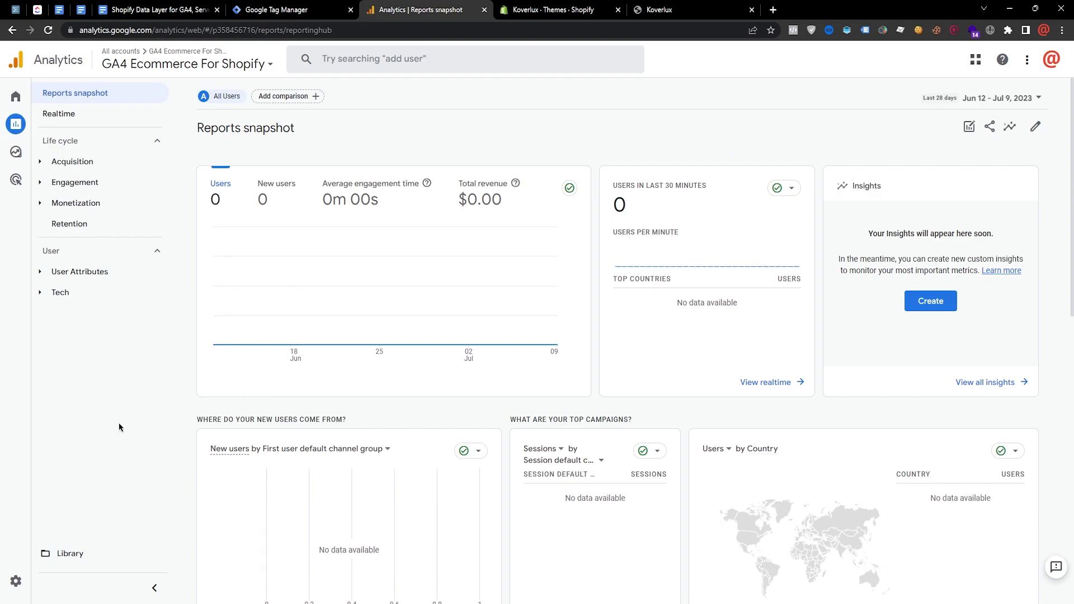
Open the Data Streams settings of the GA4 Ecommerce For Shopify property.
{"action": "mouse_move", "coordinate": [23, 582]}
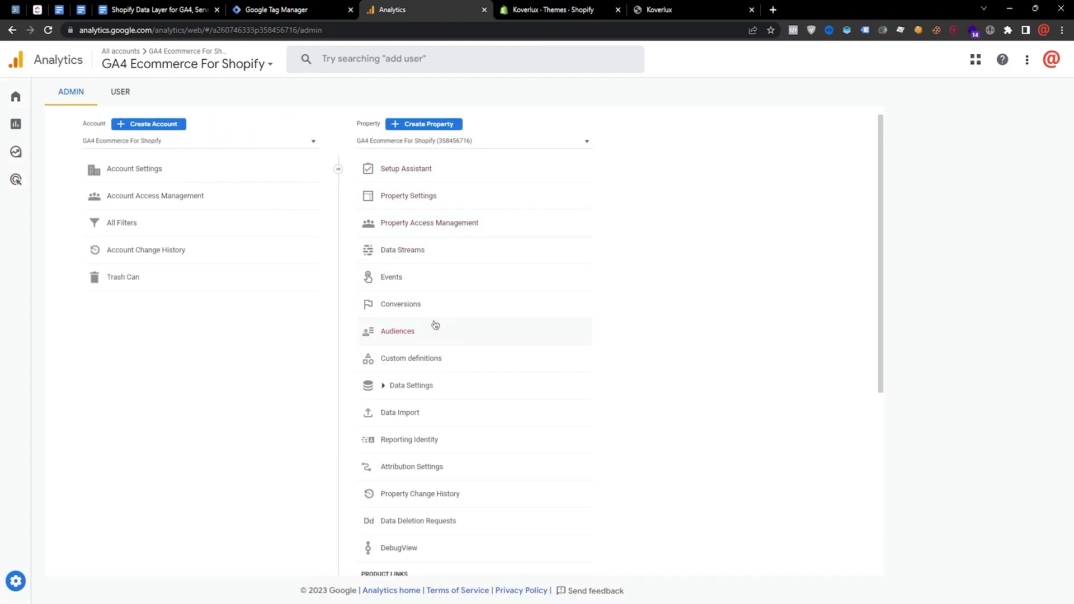
{"action": "left_click", "coordinate": [420, 249]}
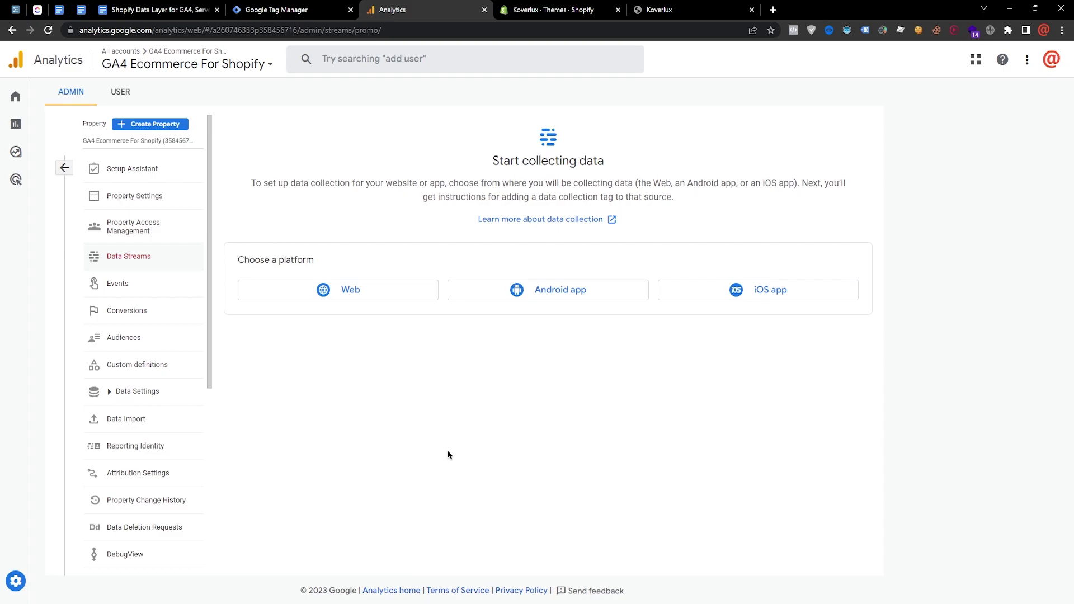
Switch to Tag Manager, view the container's installation code and find the container ID in it, then close the code.
{"action": "left_click", "coordinate": [298, 8]}
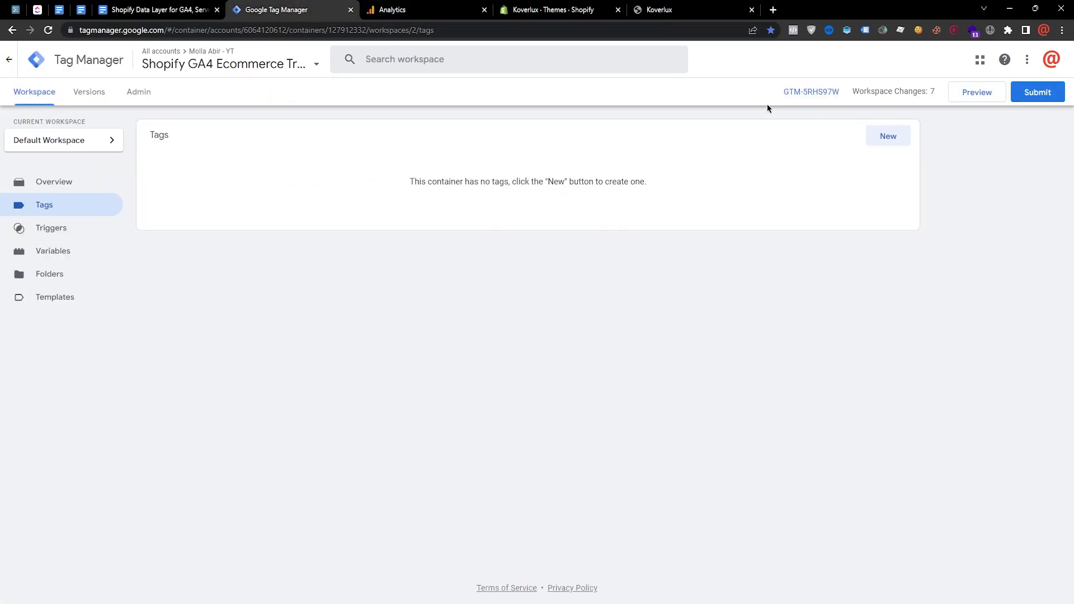
{"action": "left_click", "coordinate": [819, 95]}
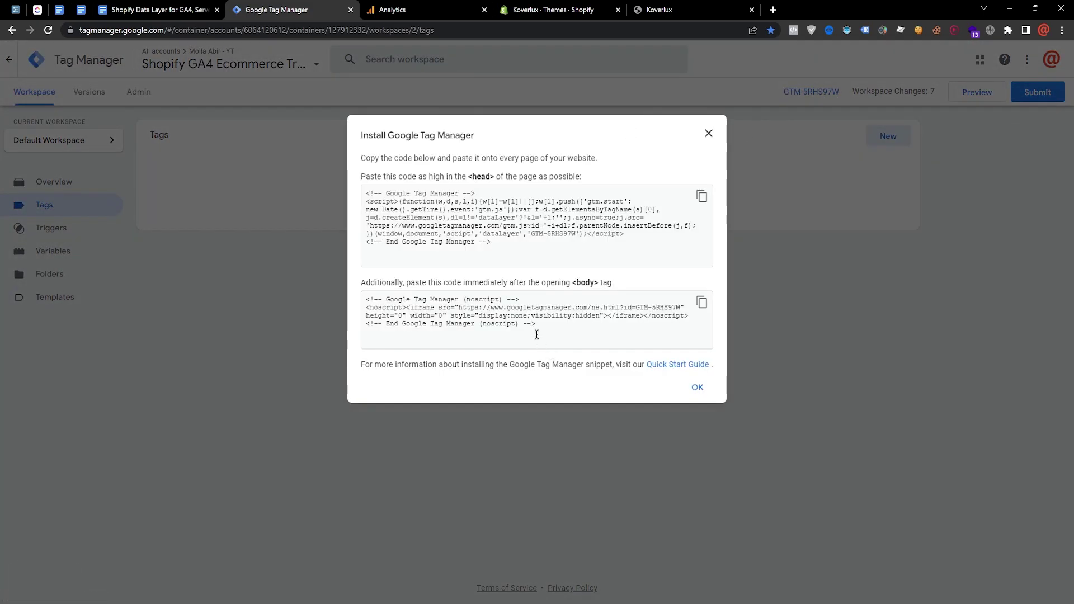
{"action": "left_click_drag", "start_coordinate": [530, 235], "coordinate": [574, 235]}
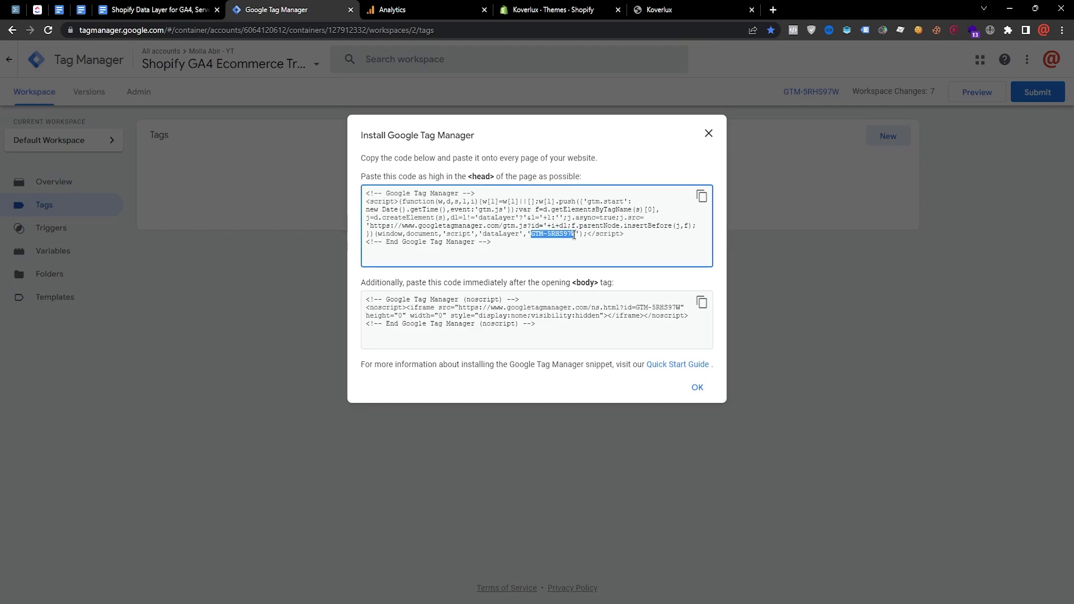
{"action": "left_click", "coordinate": [708, 133]}
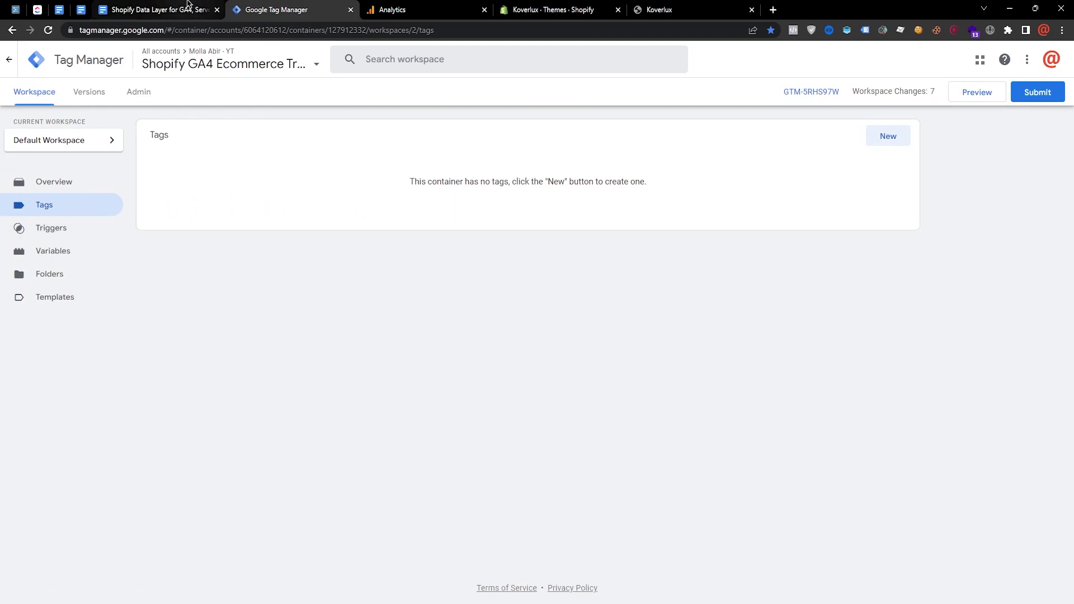
Switch to the Shopify Data Layer guide document and review its instructions for creating a new snippet from the Shopify admin panel.
{"action": "left_click", "coordinate": [187, 6]}
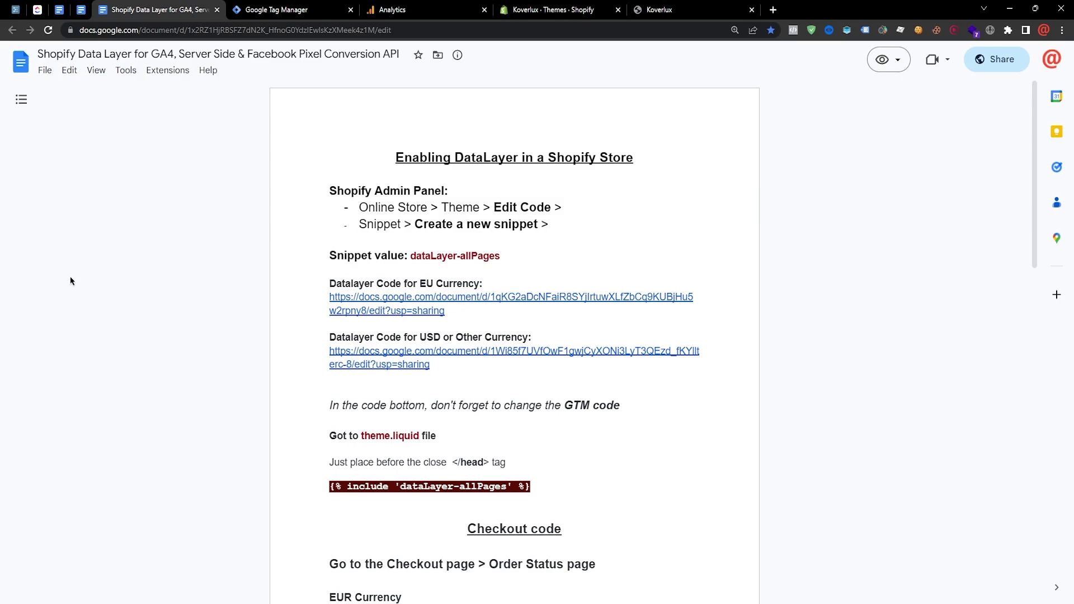
{"action": "scroll", "coordinate": [699, 325], "scroll_direction": "down", "scroll_amount": 6}
{"action": "scroll", "coordinate": [697, 352], "scroll_direction": "down", "scroll_amount": 2}
{"action": "scroll", "coordinate": [691, 376], "scroll_direction": "up", "scroll_amount": 8}
{"action": "left_click_drag", "start_coordinate": [315, 188], "coordinate": [576, 230]}
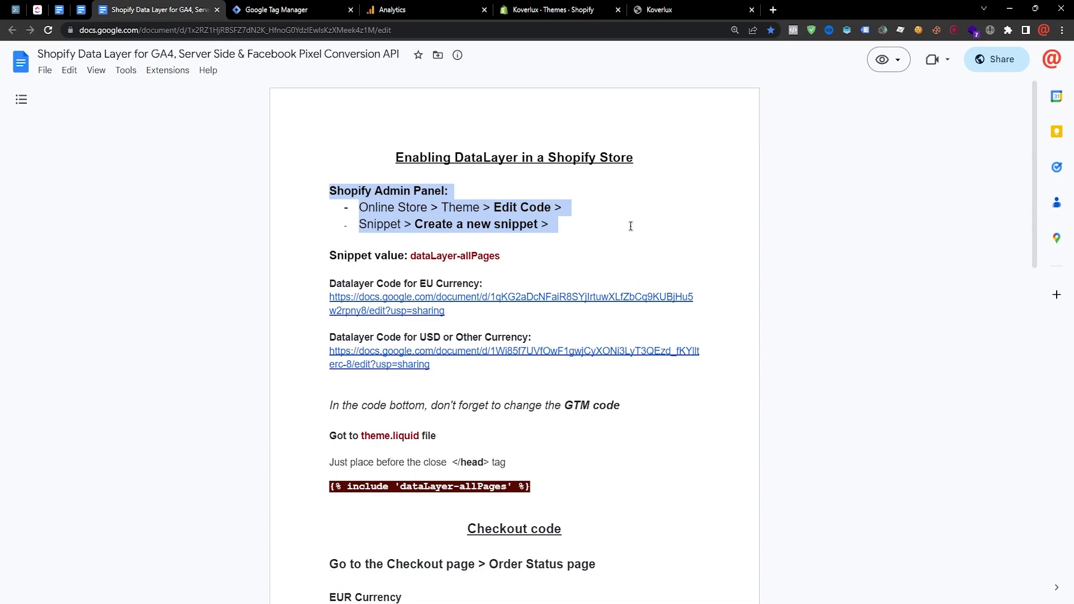
{"action": "left_click", "coordinate": [404, 238]}
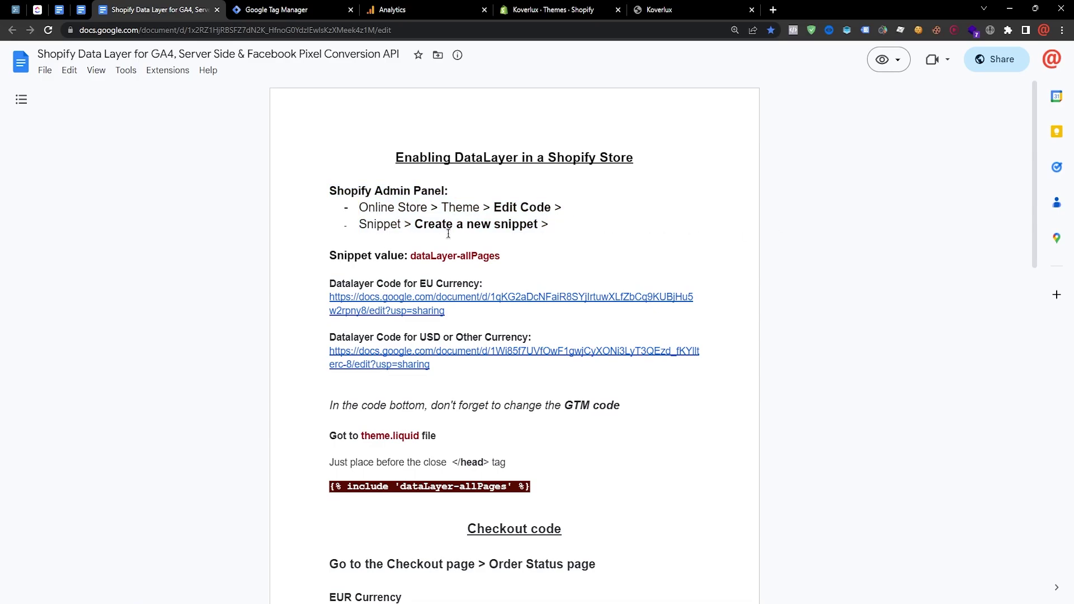
{"action": "left_click_drag", "start_coordinate": [415, 223], "coordinate": [539, 224]}
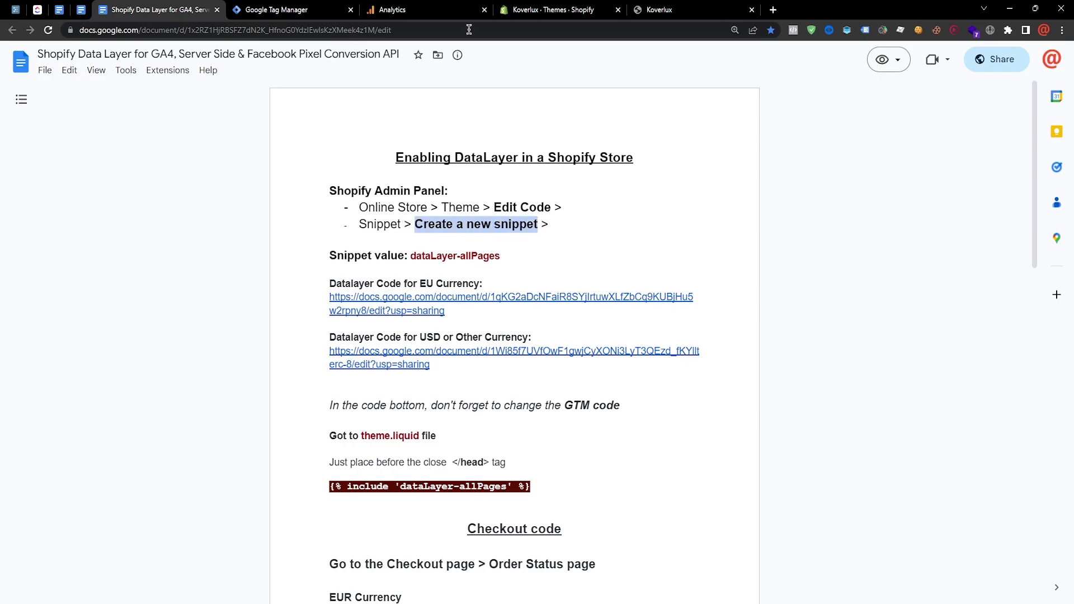
Switch to the Shopify admin, place its browser tab next to the guide and open the Impulse 2.0 theme's code for editing.
{"action": "left_click", "coordinate": [533, 5]}
{"action": "left_click_drag", "start_coordinate": [533, 3], "coordinate": [289, 6]}
{"action": "left_click", "coordinate": [46, 328]}
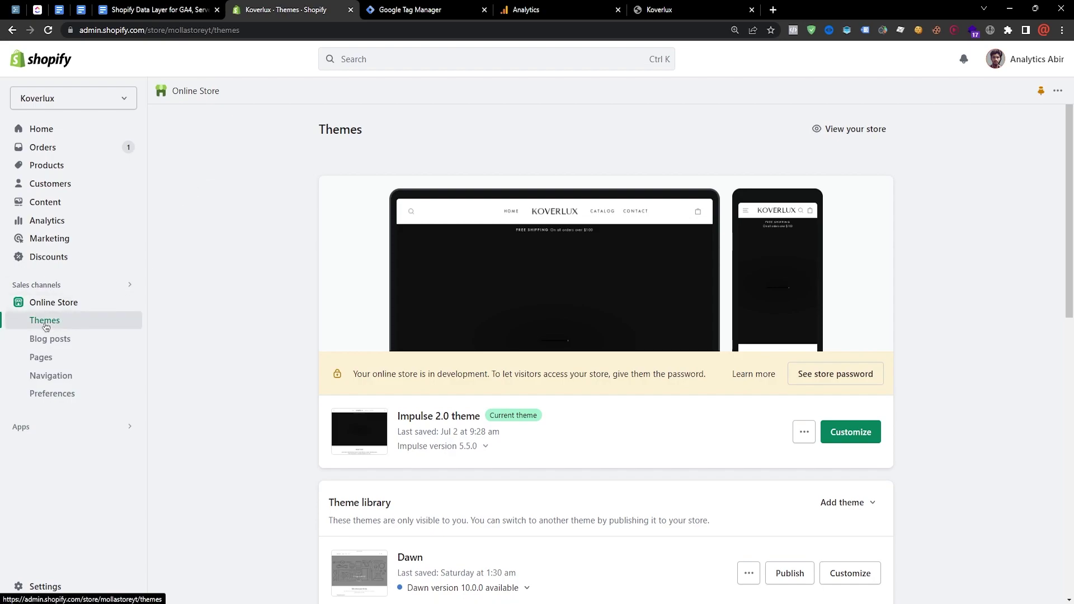
{"action": "left_click", "coordinate": [804, 431]}
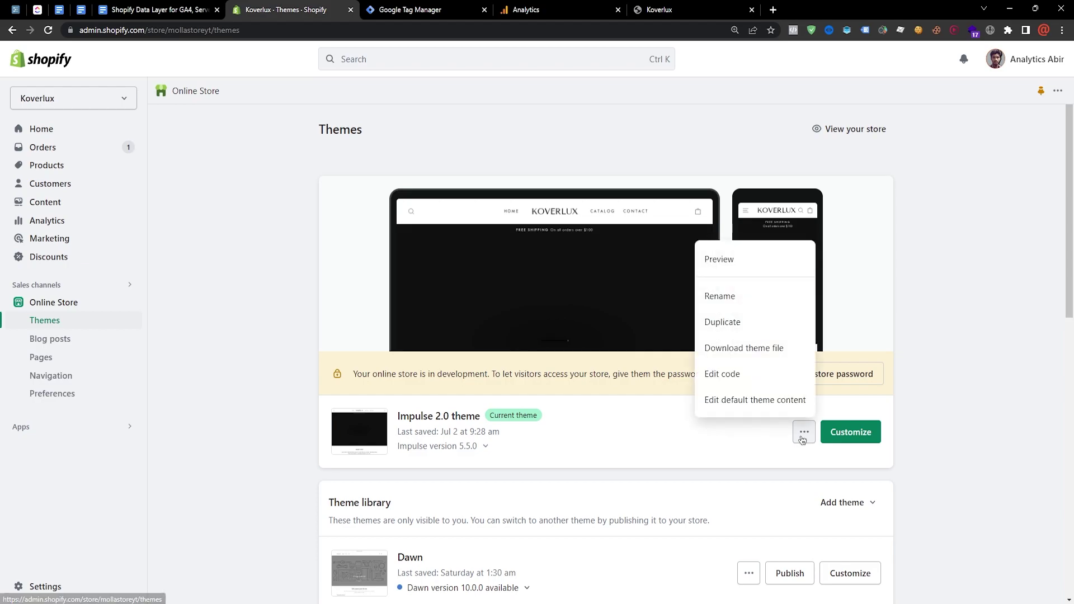
{"action": "left_click", "coordinate": [750, 382]}
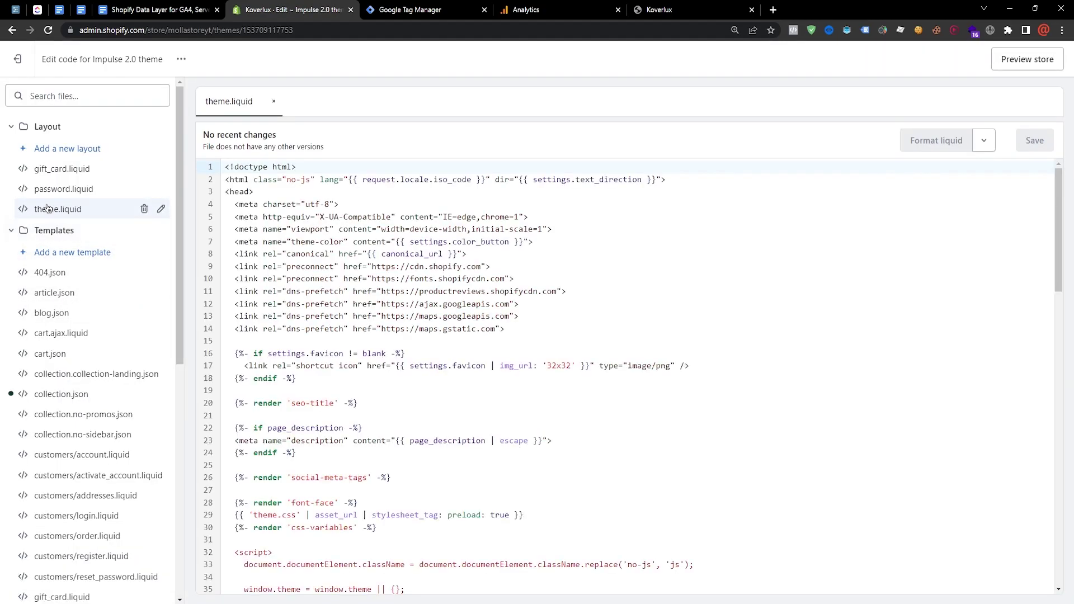
Start adding a new snippet in the theme's Snippets folder.
{"action": "scroll", "coordinate": [73, 214], "scroll_direction": "down", "scroll_amount": 1}
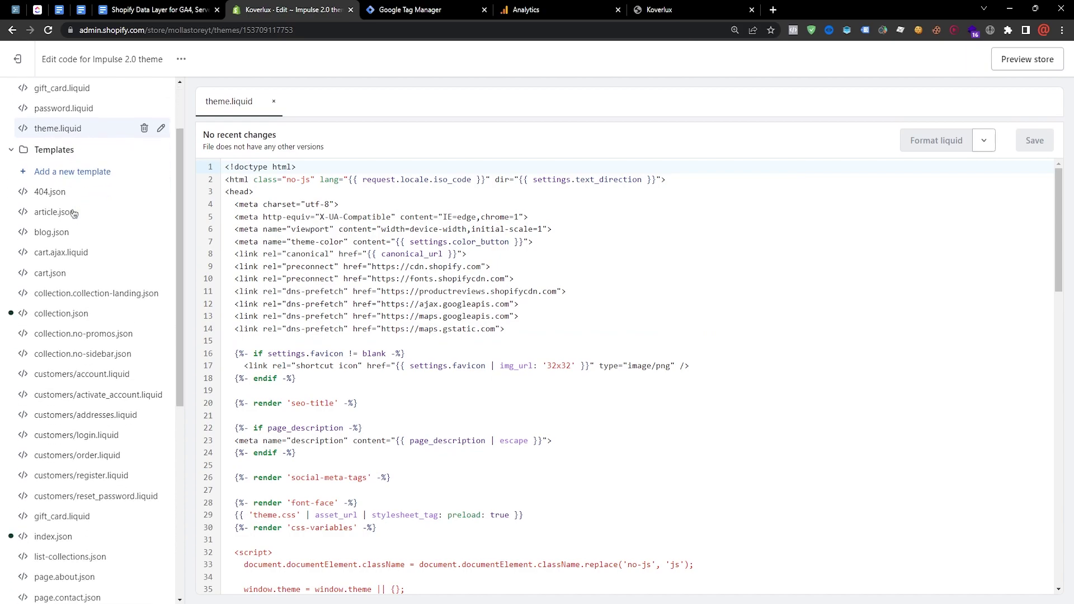
{"action": "scroll", "coordinate": [74, 214], "scroll_direction": "down", "scroll_amount": 5}
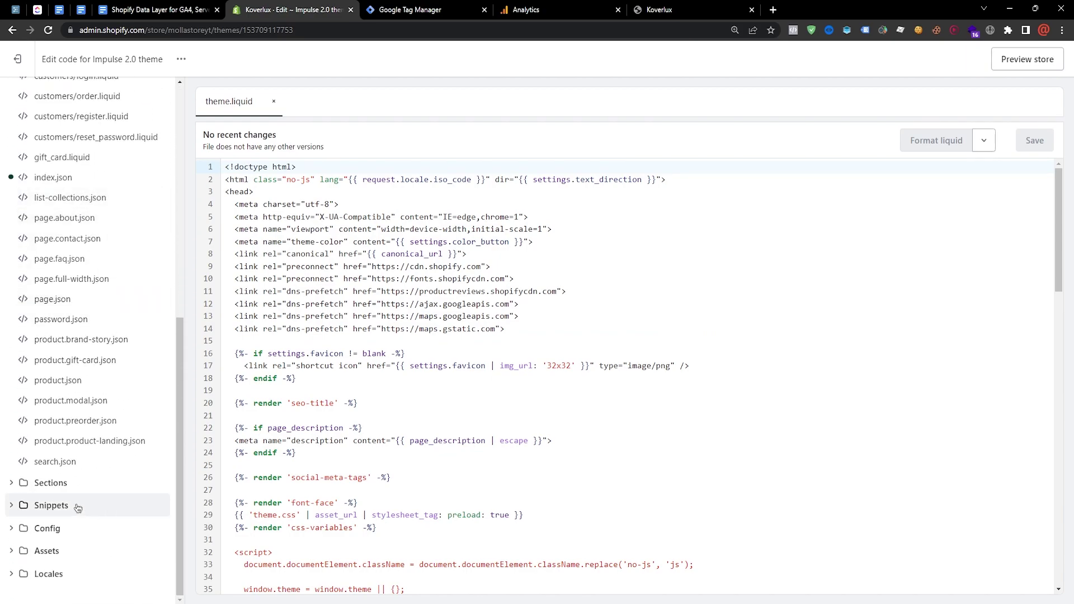
{"action": "scroll", "coordinate": [79, 507], "scroll_direction": "down", "scroll_amount": 5}
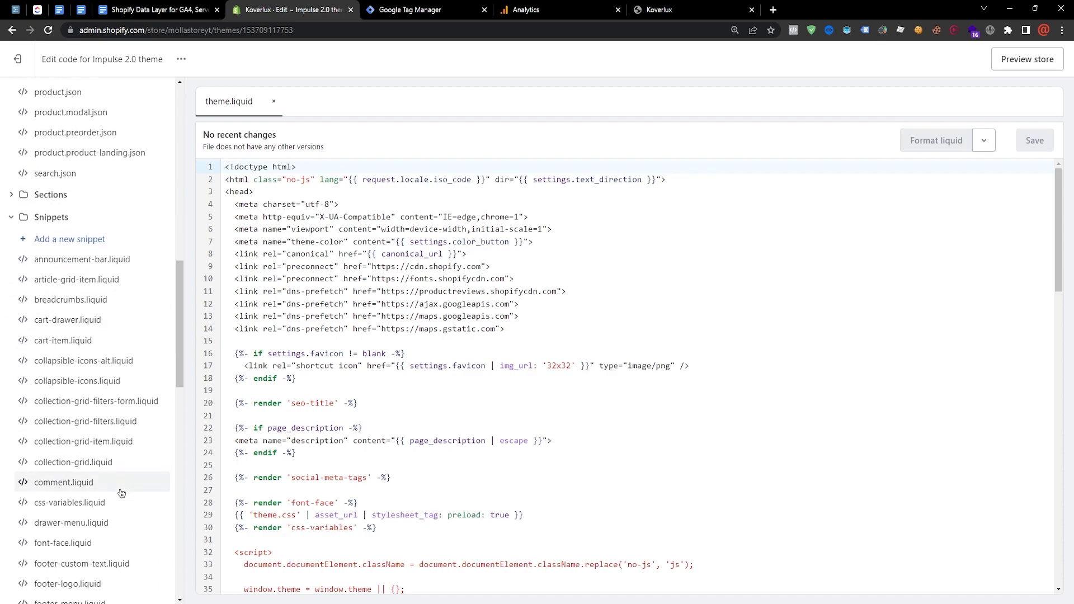
{"action": "left_click", "coordinate": [88, 242]}
{"action": "left_click", "coordinate": [461, 334]}
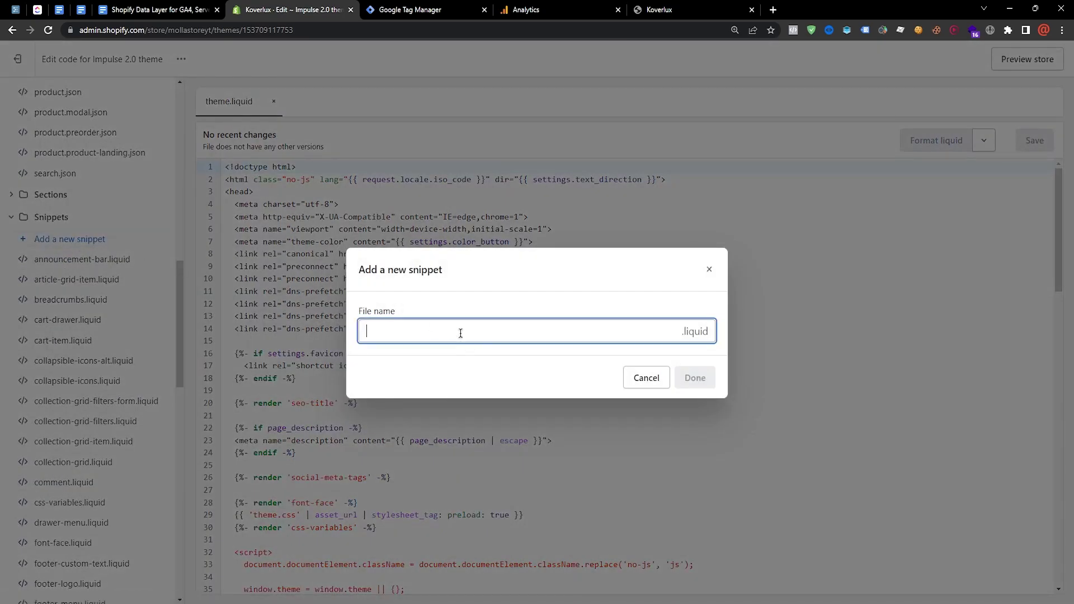
Copy the snippet name dataLayer-allPages from the Shopify Data Layer guide and create the new snippet in the Shopify admin with that file name.
{"action": "left_click", "coordinate": [192, 6]}
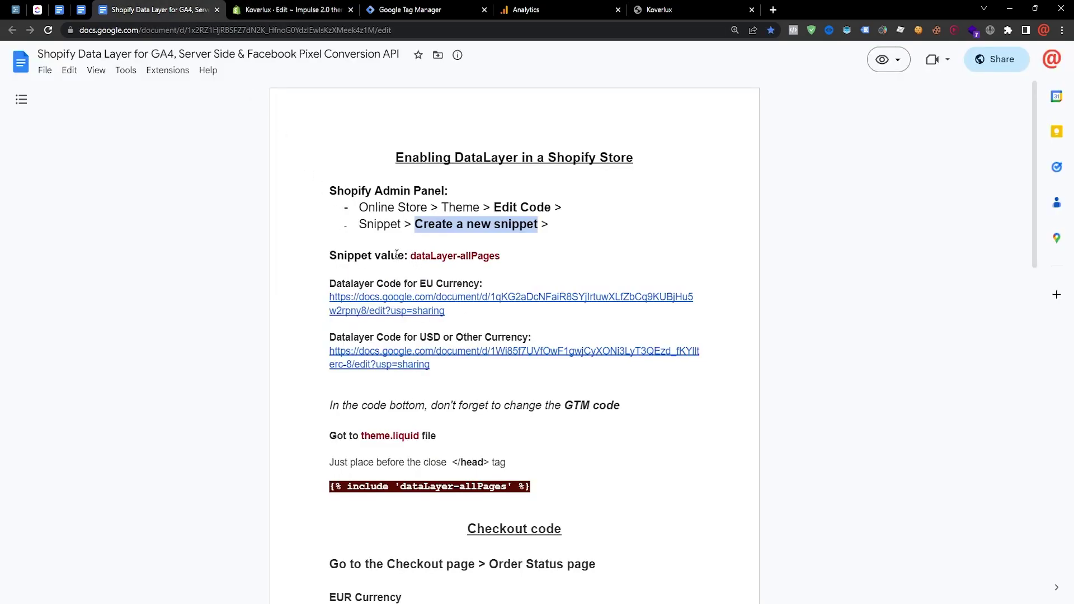
{"action": "left_click_drag", "start_coordinate": [412, 259], "coordinate": [503, 259]}
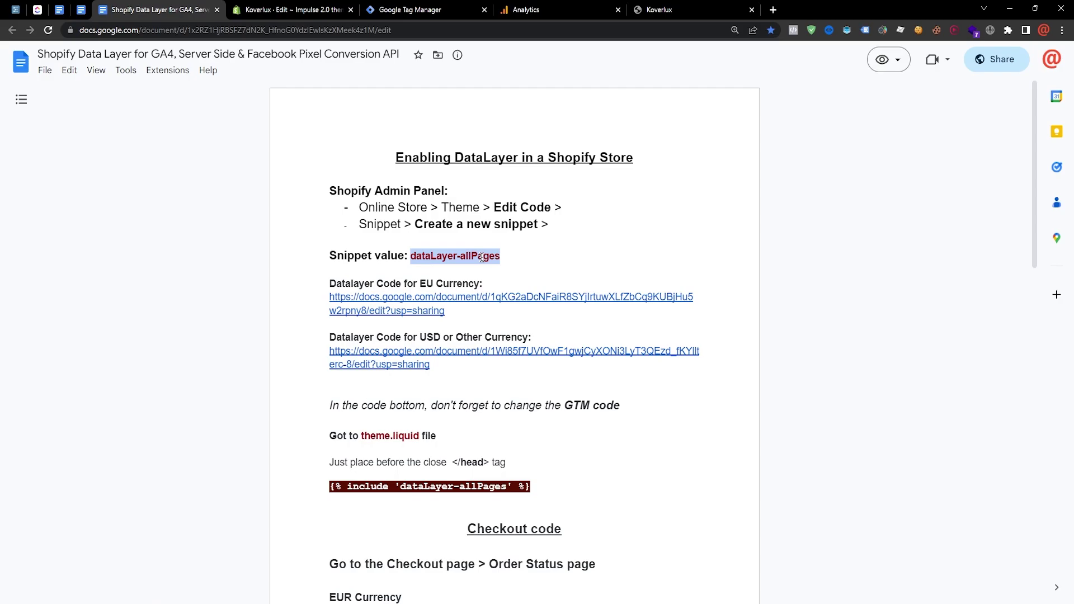
{"action": "right_click", "coordinate": [482, 257]}
{"action": "left_click", "coordinate": [507, 271]}
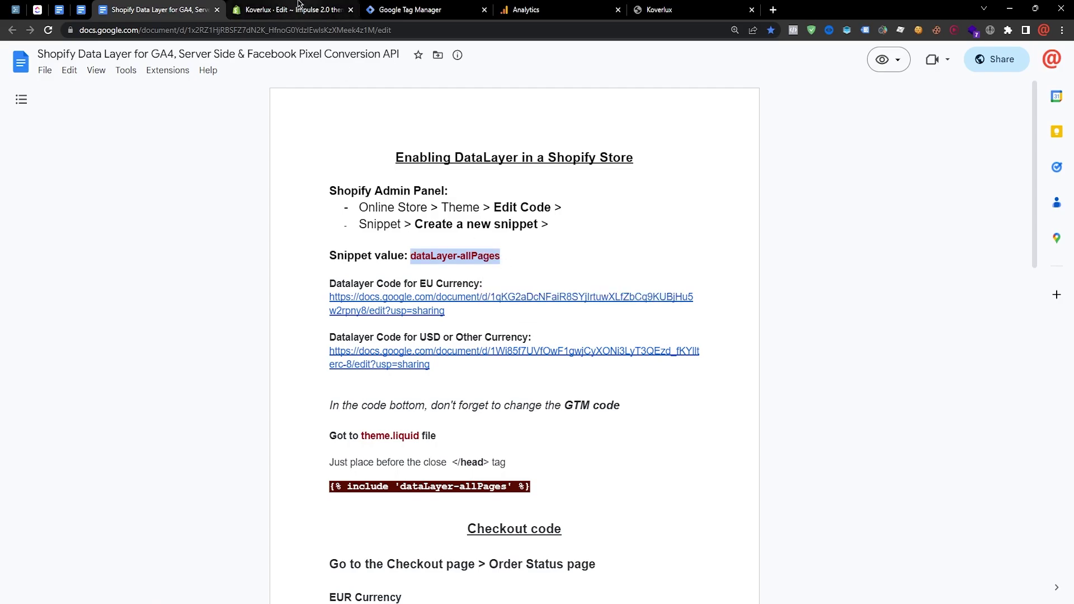
{"action": "left_click", "coordinate": [298, 6]}
{"action": "right_click", "coordinate": [399, 325]}
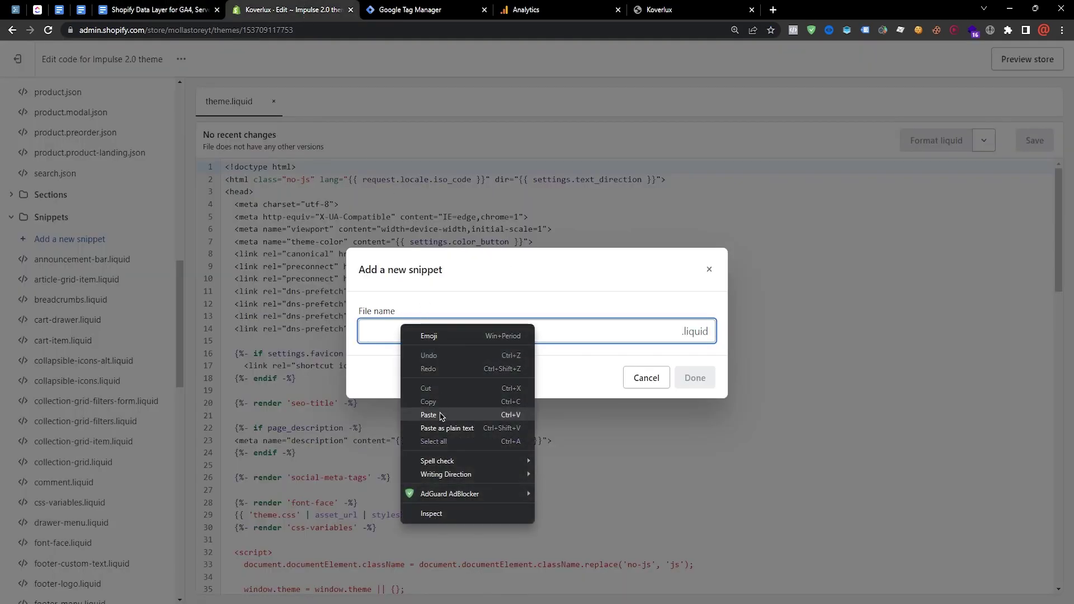
{"action": "left_click", "coordinate": [442, 417]}
{"action": "left_click", "coordinate": [695, 378]}
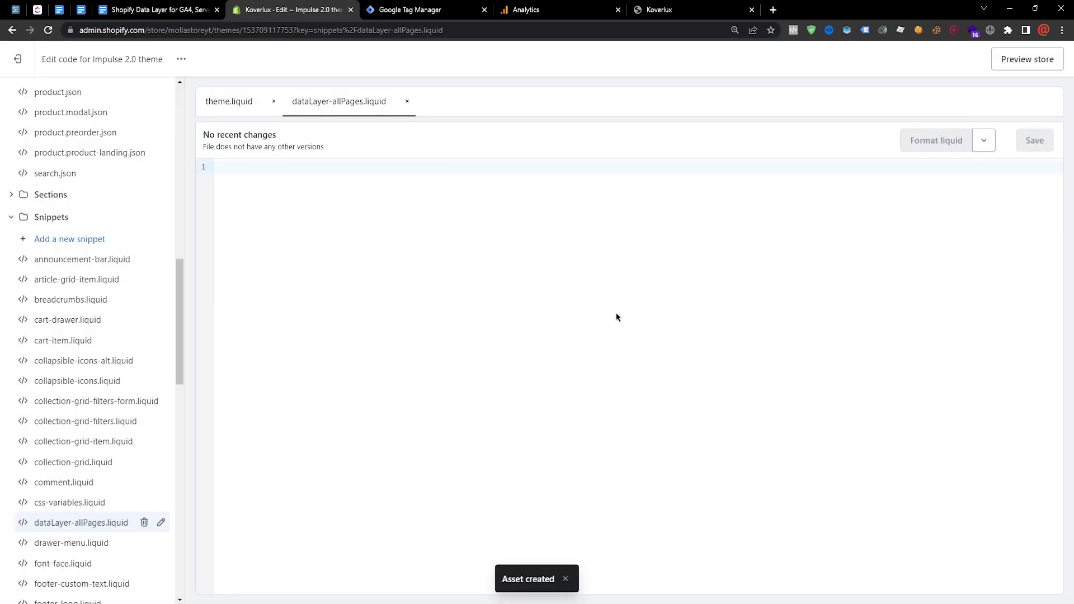
Switch to the Shopify Data Layer guide and review the instructions around the snippet name and datalayer code links.
{"action": "left_click", "coordinate": [174, 4]}
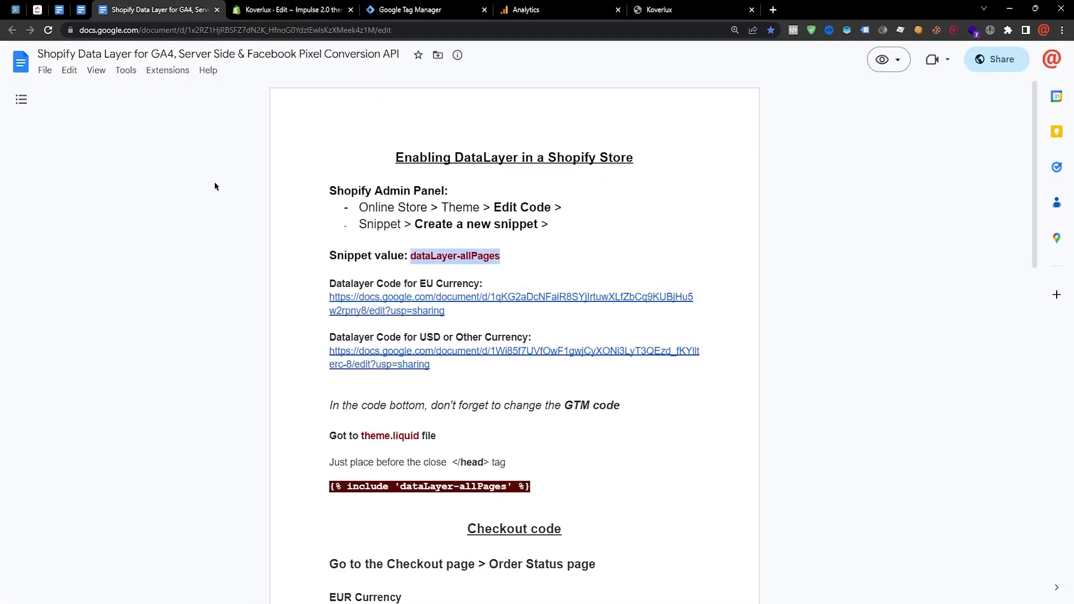
{"action": "scroll", "coordinate": [246, 272], "scroll_direction": "down", "scroll_amount": 1}
{"action": "left_click", "coordinate": [244, 254]}
{"action": "scroll", "coordinate": [260, 310], "scroll_direction": "up", "scroll_amount": 1}
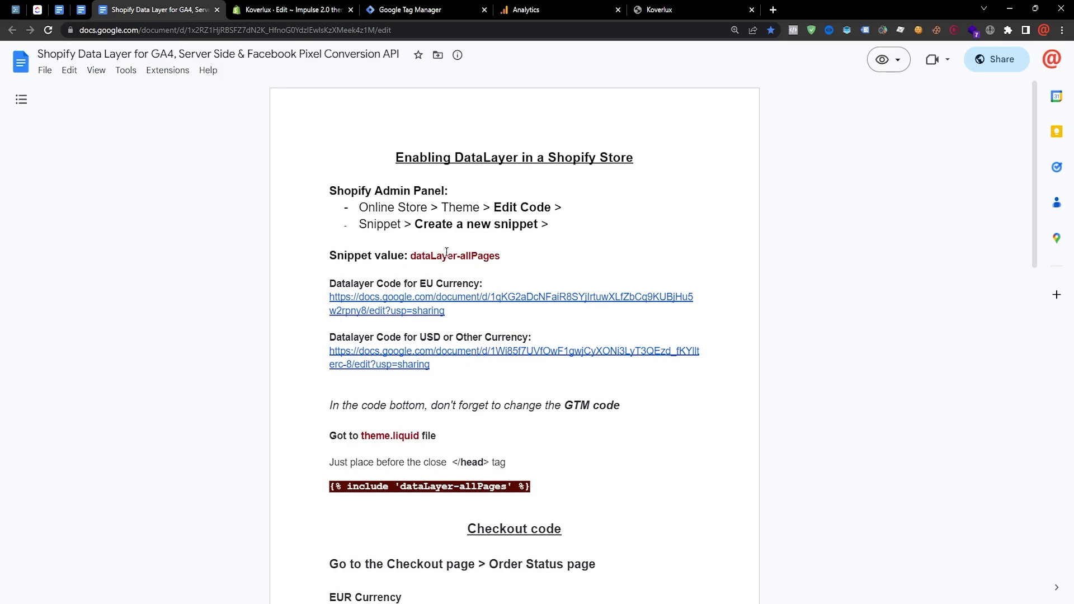
Place the Koverlux storefront's browser tab beside the Shopify admin's and open the dark grey velvet sofa cushion cover from the featured collection.
{"action": "left_click", "coordinate": [296, 11]}
{"action": "left_click_drag", "start_coordinate": [659, 9], "coordinate": [431, 10]}
{"action": "scroll", "coordinate": [350, 420], "scroll_direction": "down", "scroll_amount": 4}
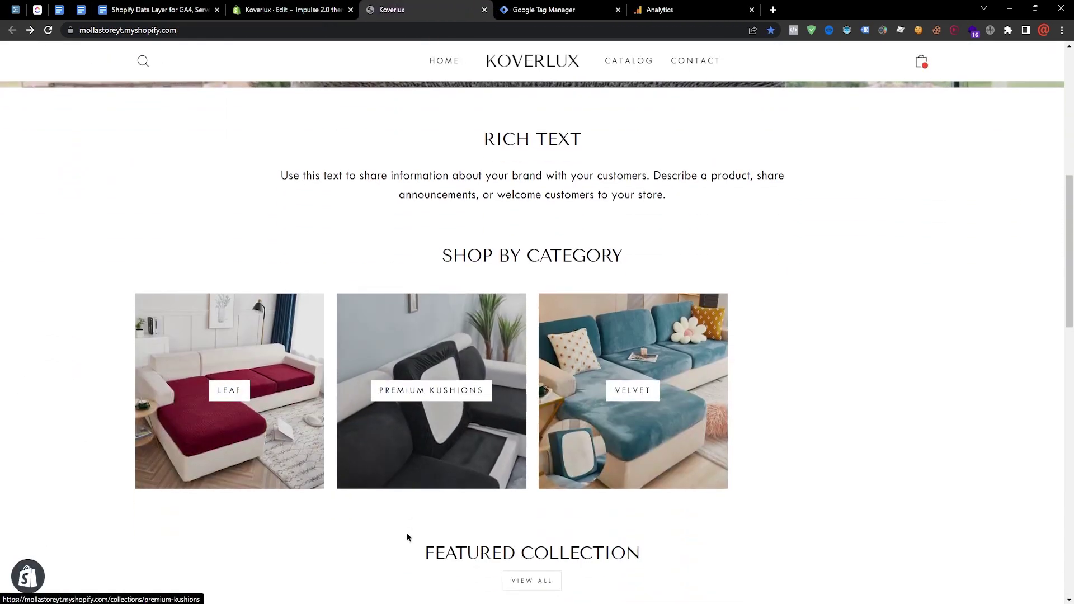
{"action": "scroll", "coordinate": [408, 536], "scroll_direction": "down", "scroll_amount": 8}
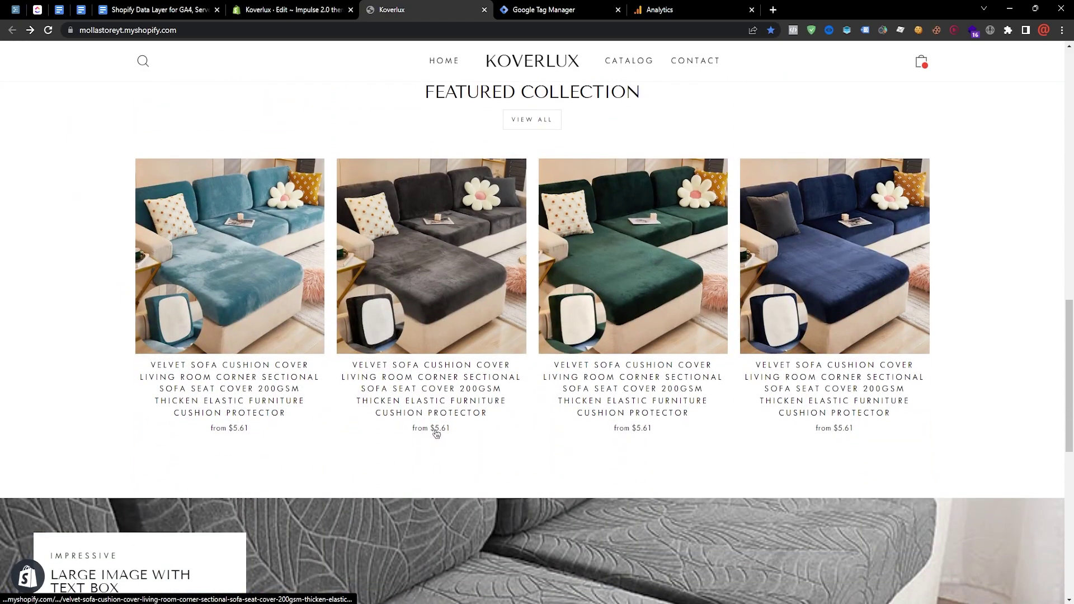
{"action": "left_click", "coordinate": [441, 432]}
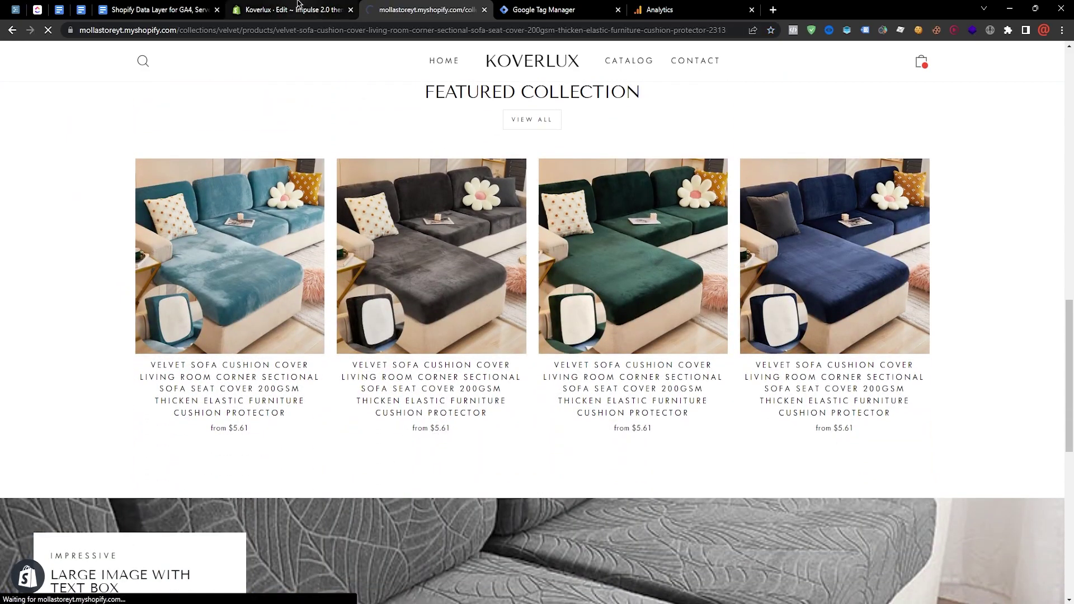
Compare the guide's EU and USD or other currency datalayer options with the currency of the product's price on the storefront.
{"action": "left_click", "coordinate": [156, 9]}
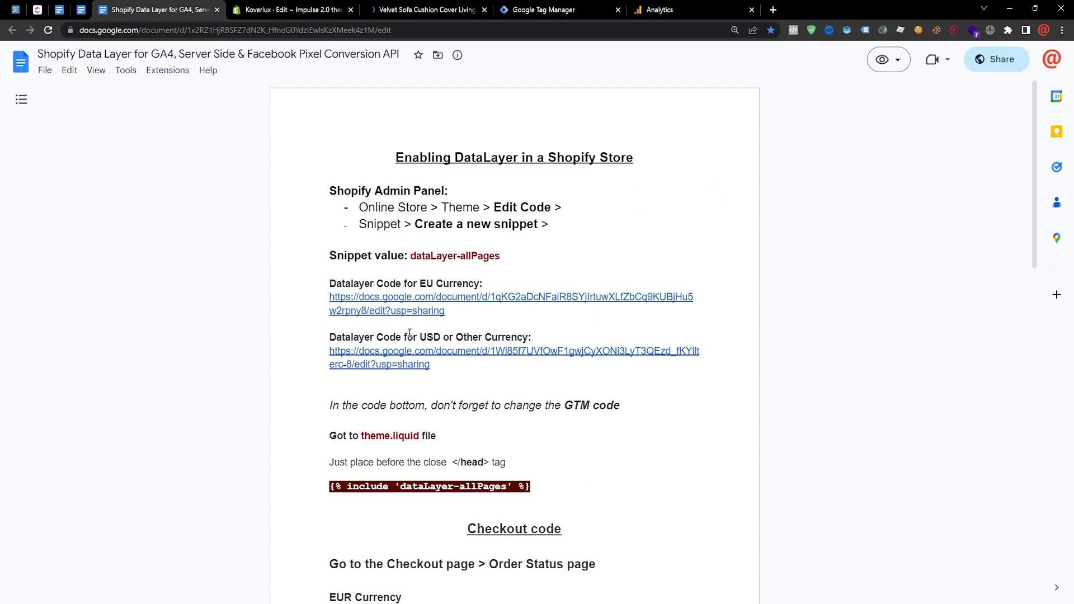
{"action": "left_click_drag", "start_coordinate": [414, 337], "coordinate": [536, 336]}
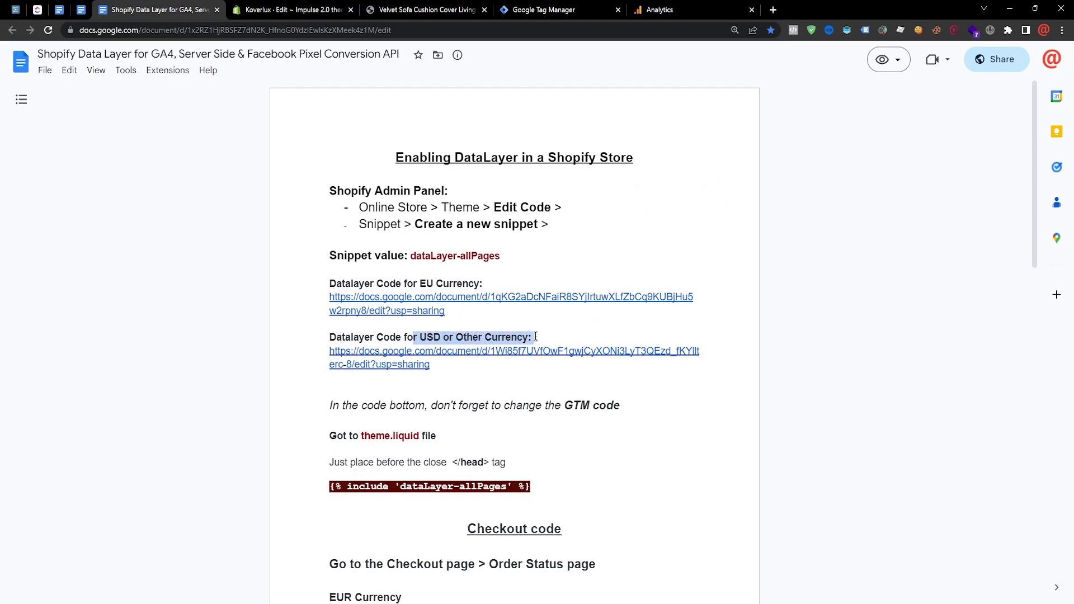
{"action": "left_click", "coordinate": [427, 9]}
{"action": "left_click_drag", "start_coordinate": [565, 240], "coordinate": [609, 240]}
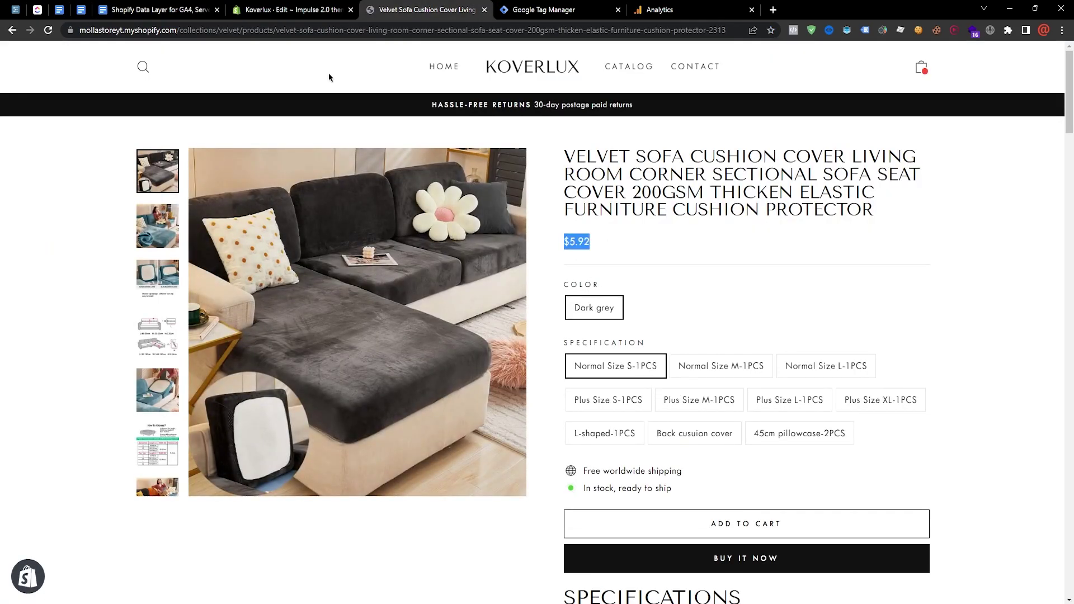
{"action": "left_click", "coordinate": [157, 10]}
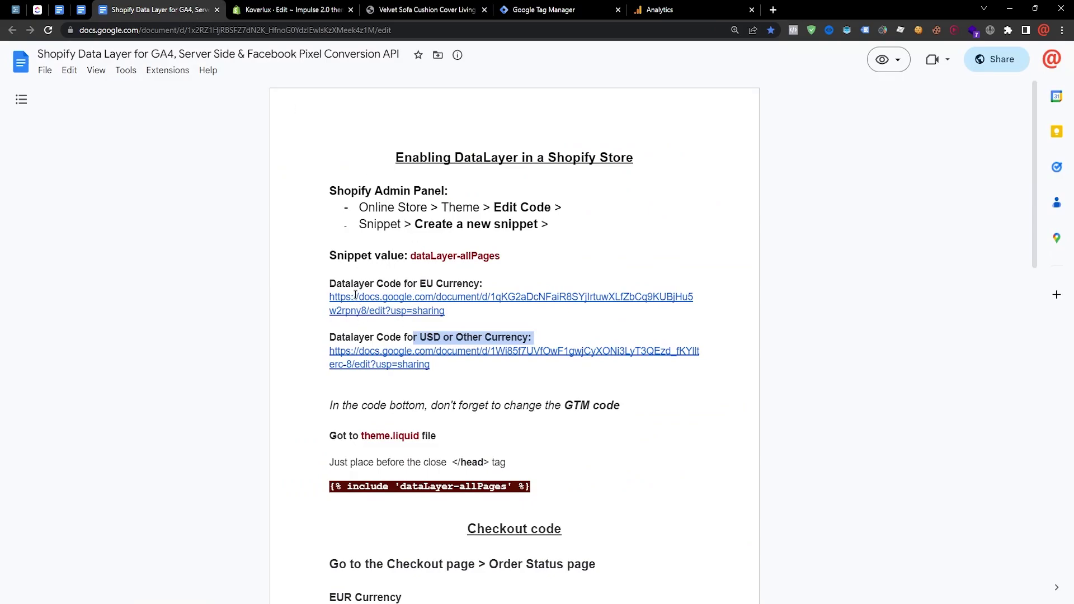
{"action": "left_click_drag", "start_coordinate": [329, 281], "coordinate": [540, 282]}
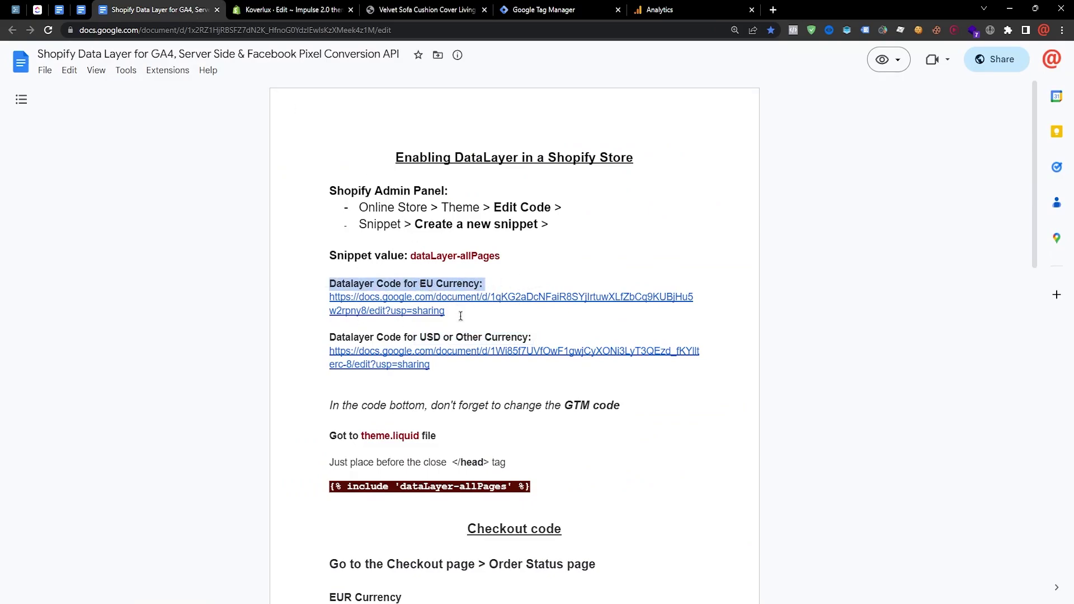
{"action": "left_click", "coordinate": [296, 10]}
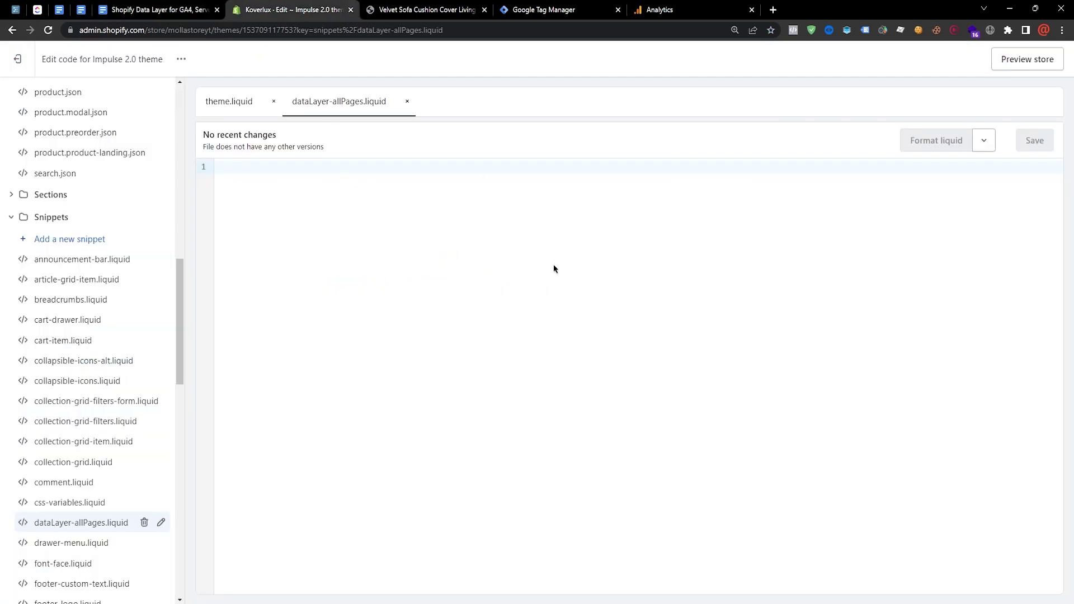
{"action": "left_click", "coordinate": [385, 6]}
{"action": "left_click", "coordinate": [567, 244]}
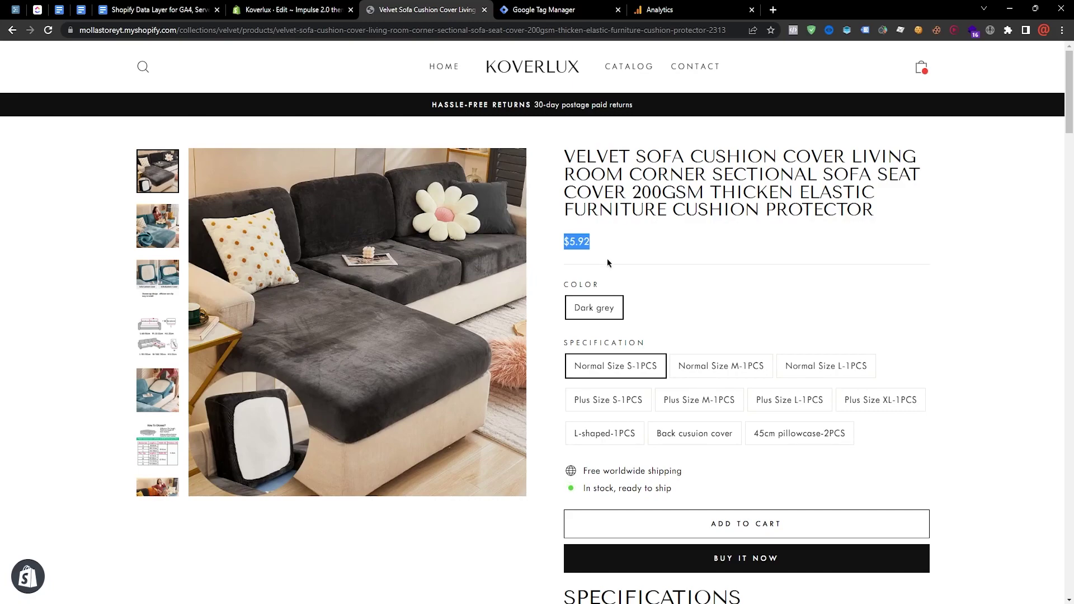
Return to the guide and open the linked datalayer code document for USD or other currency.
{"action": "left_click", "coordinate": [159, 10]}
{"action": "scroll", "coordinate": [306, 336], "scroll_direction": "down", "scroll_amount": 2}
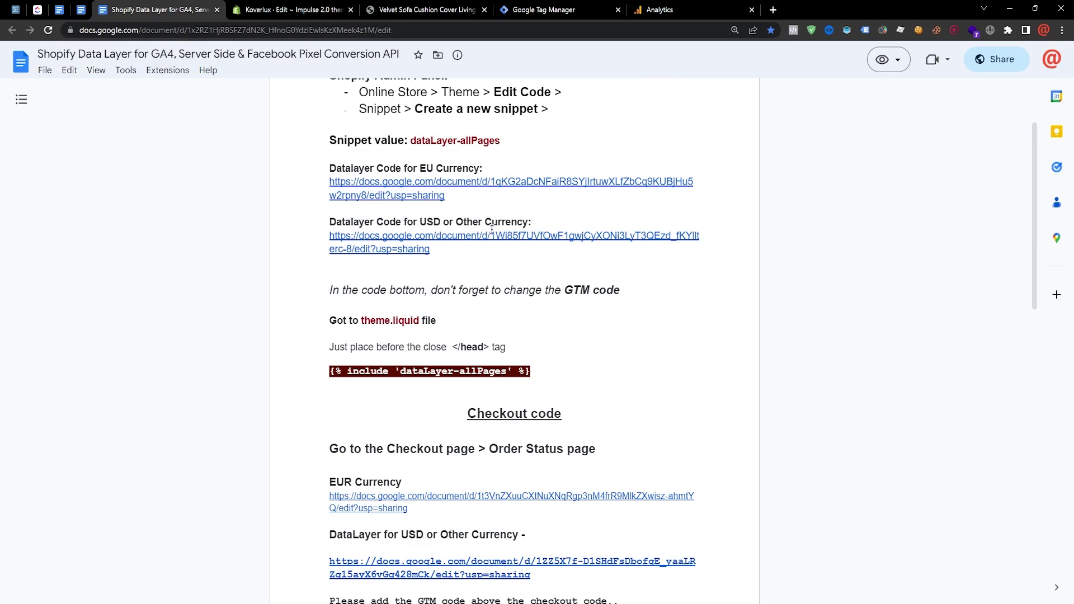
{"action": "mouse_move", "coordinate": [365, 242]}
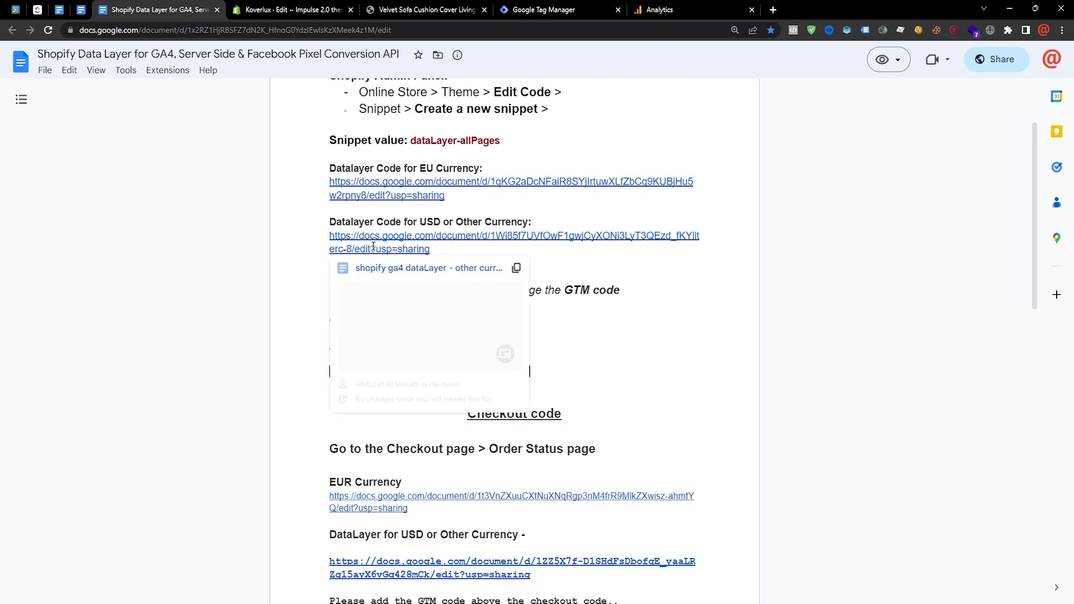
{"action": "left_click", "coordinate": [393, 269]}
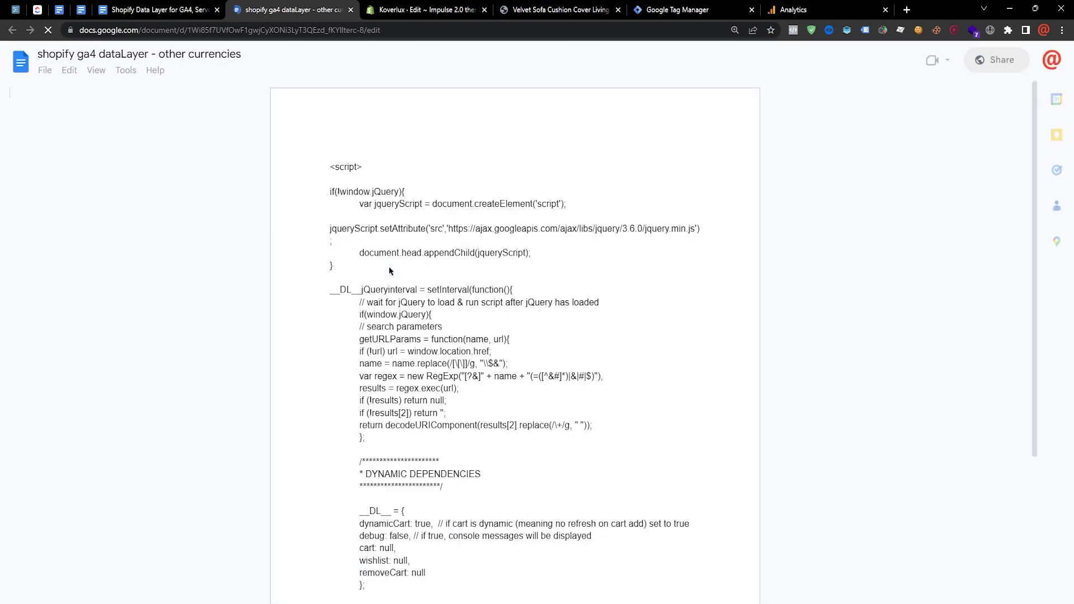
Copy the entire datalayer code, from the opening to the closing script tag, in the shopify ga4 dataLayer - other currencies document.
{"action": "left_click_drag", "start_coordinate": [324, 170], "coordinate": [444, 201]}
{"action": "scroll", "coordinate": [600, 395], "scroll_direction": "down", "scroll_amount": 15}
{"action": "scroll", "coordinate": [604, 586], "scroll_direction": "down", "scroll_amount": 20}
{"action": "scroll", "coordinate": [595, 573], "scroll_direction": "down", "scroll_amount": 20}
{"action": "scroll", "coordinate": [643, 549], "scroll_direction": "down", "scroll_amount": 15}
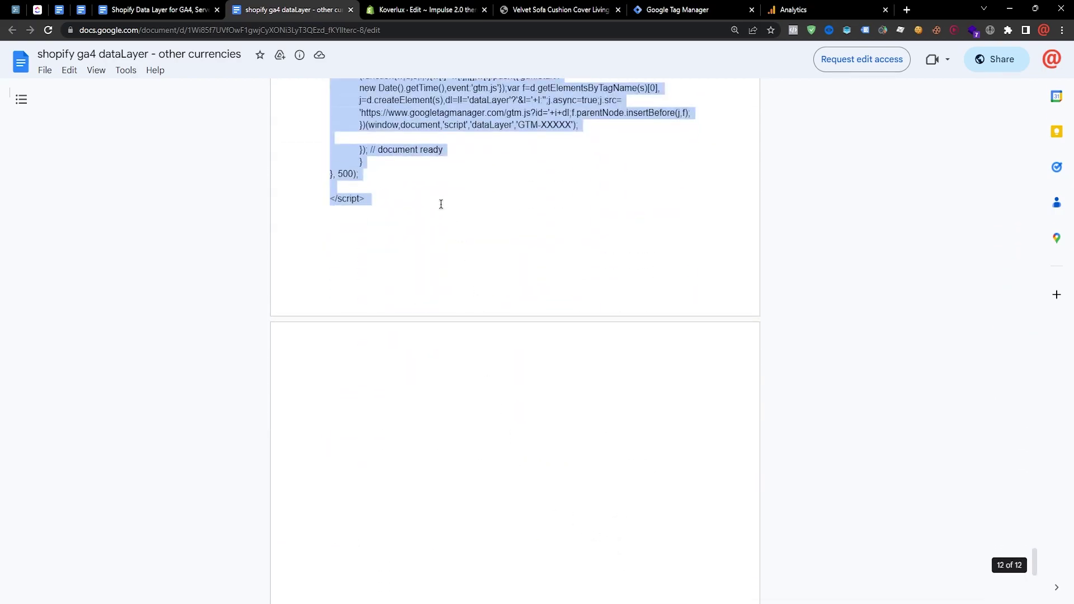
{"action": "scroll", "coordinate": [509, 338], "scroll_direction": "up", "scroll_amount": 5}
{"action": "right_click", "coordinate": [463, 319]}
{"action": "left_click", "coordinate": [504, 331]}
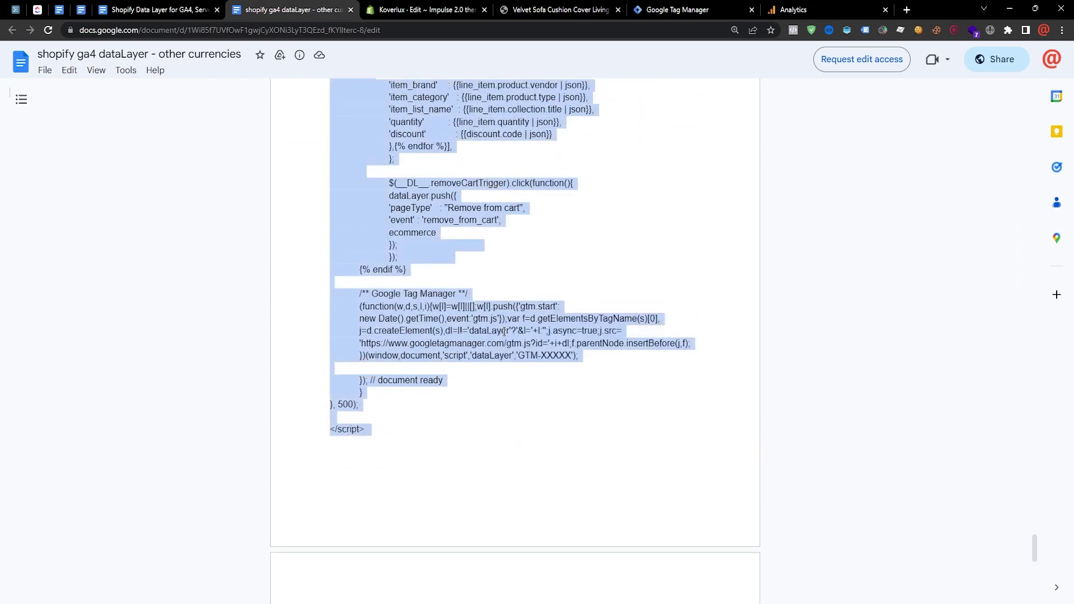
Switch to the Shopify theme code and paste the copied datalayer code into the empty dataLayer-allPages.liquid snippet.
{"action": "left_click", "coordinate": [421, 4]}
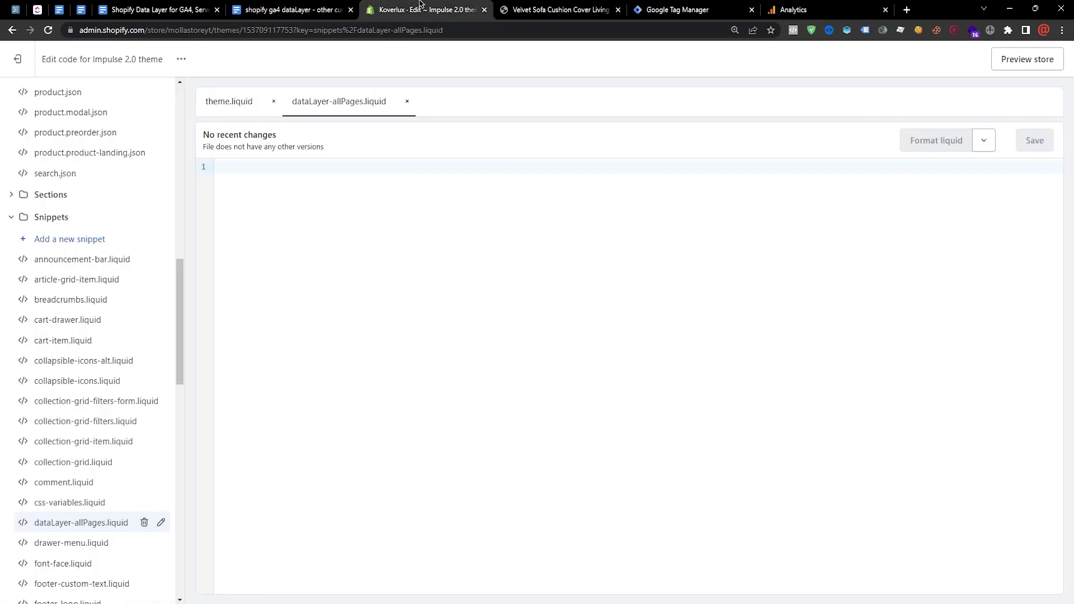
{"action": "scroll", "coordinate": [69, 474], "scroll_direction": "down", "scroll_amount": 1}
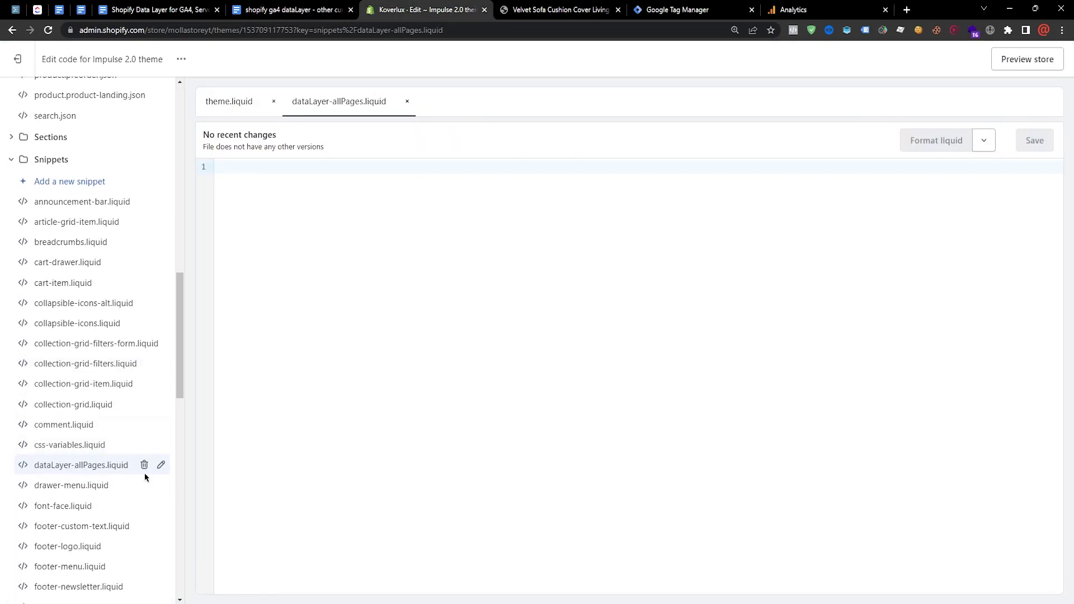
{"action": "right_click", "coordinate": [294, 223]}
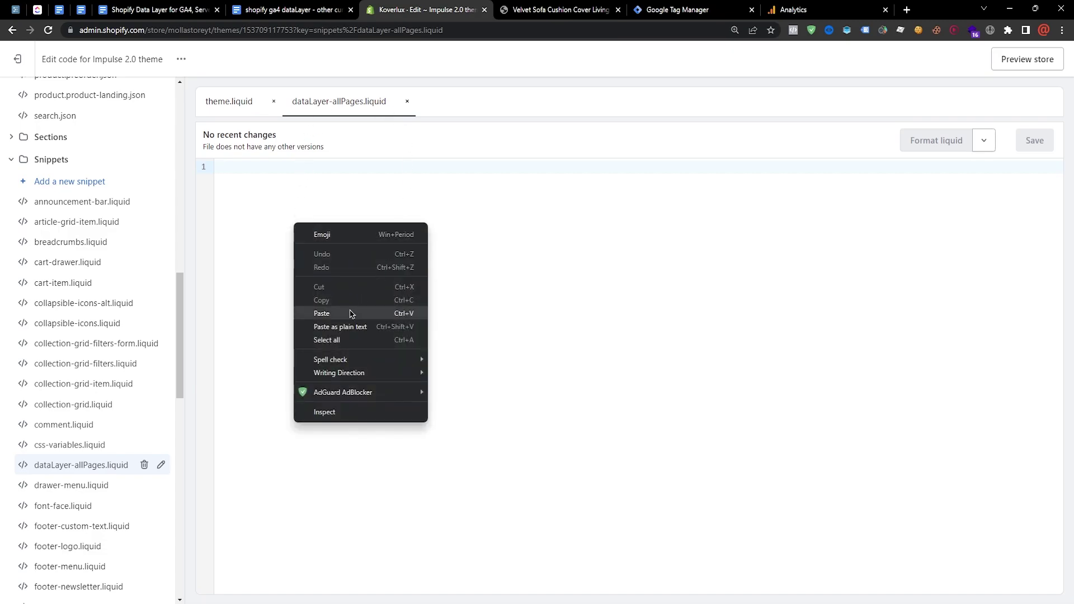
{"action": "left_click", "coordinate": [350, 313]}
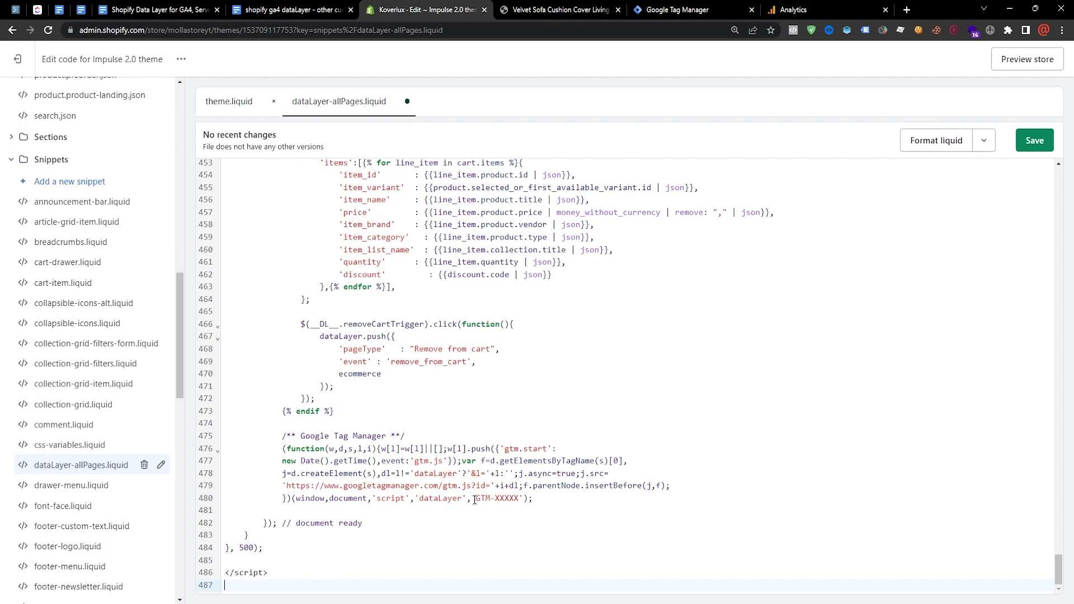
Replace the GTM-XXXXX placeholder in the snippet's Google Tag Manager code with the container ID copied from Tag Manager's installation code, and save the snippet.
{"action": "left_click_drag", "start_coordinate": [476, 499], "coordinate": [519, 500]}
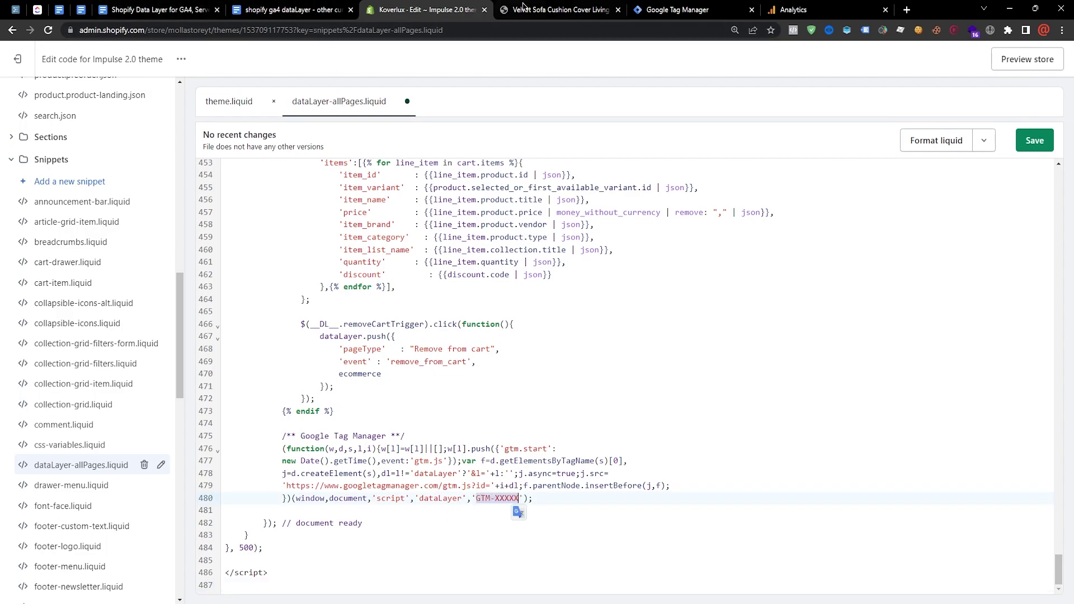
{"action": "left_click", "coordinate": [678, 4]}
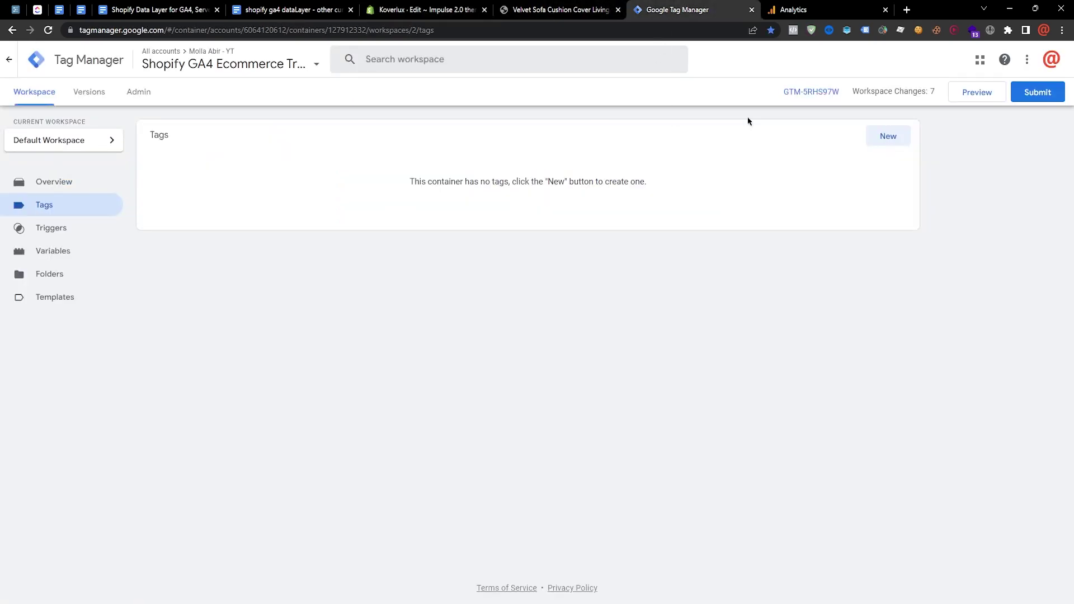
{"action": "left_click", "coordinate": [822, 95]}
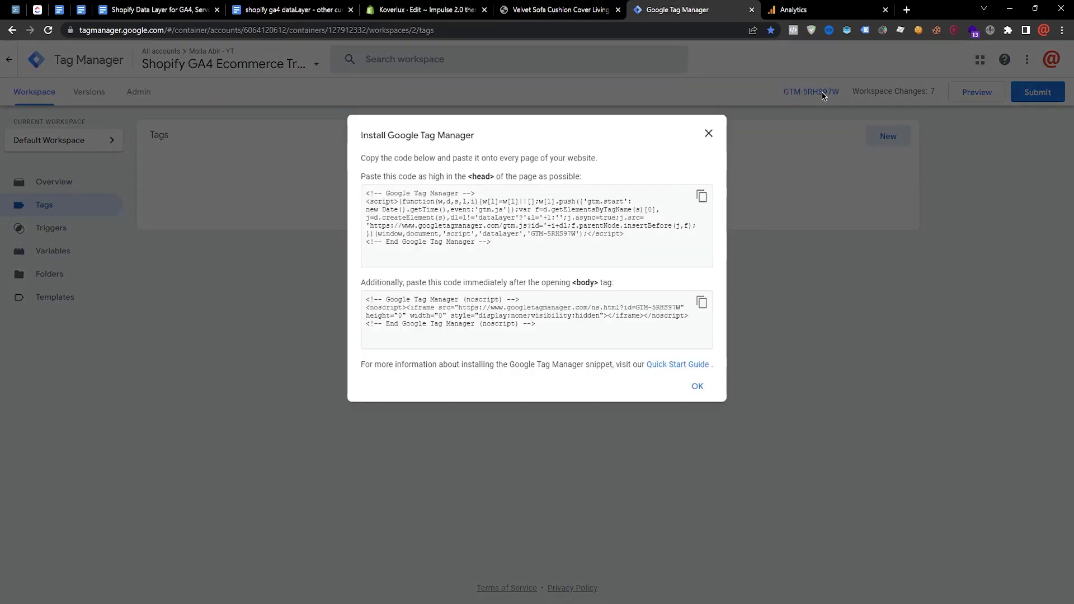
{"action": "left_click_drag", "start_coordinate": [531, 235], "coordinate": [576, 235]}
{"action": "right_click", "coordinate": [566, 235]}
{"action": "left_click", "coordinate": [587, 245]}
{"action": "left_click", "coordinate": [413, 6]}
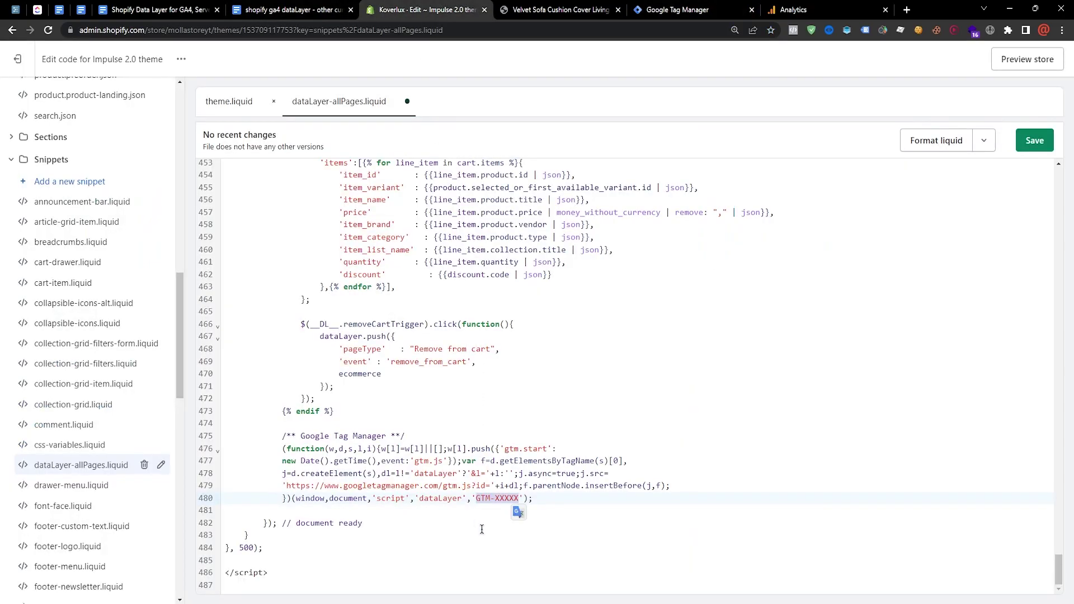
{"action": "key", "text": "ctrl+v"}
{"action": "left_click", "coordinate": [1041, 143]}
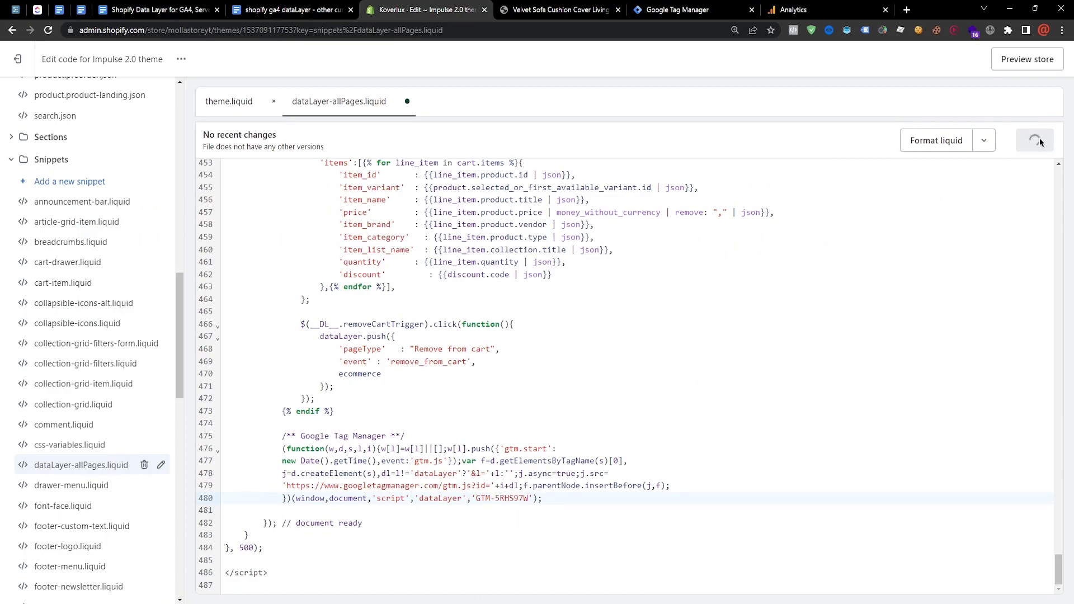
Close the datalayer code document and copy the {% include 'dataLayer-allPages' %} line from the guide.
{"action": "left_click", "coordinate": [282, 10]}
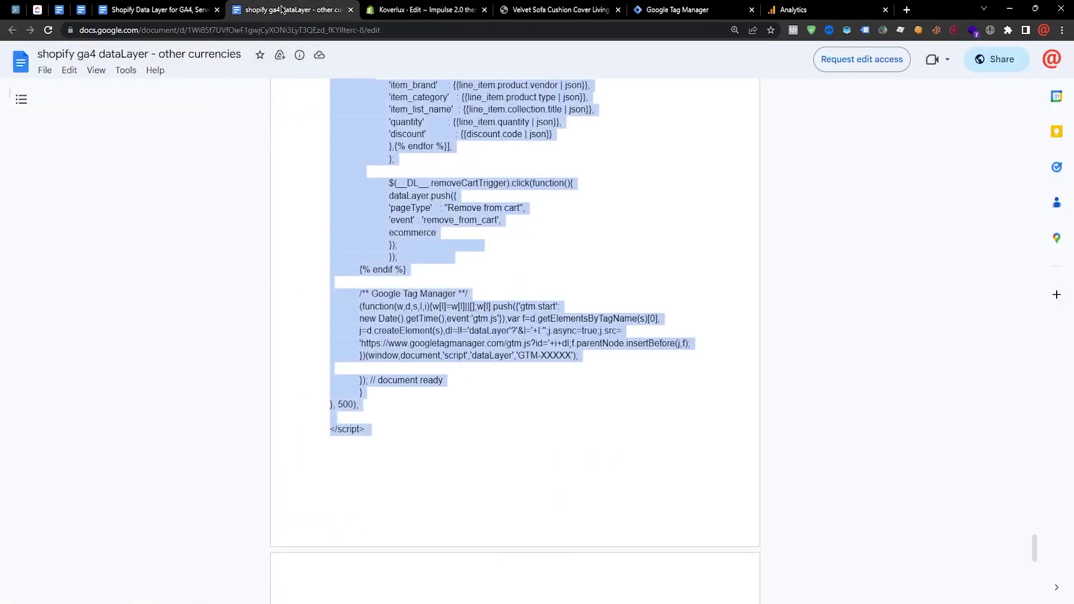
{"action": "left_click", "coordinate": [162, 10]}
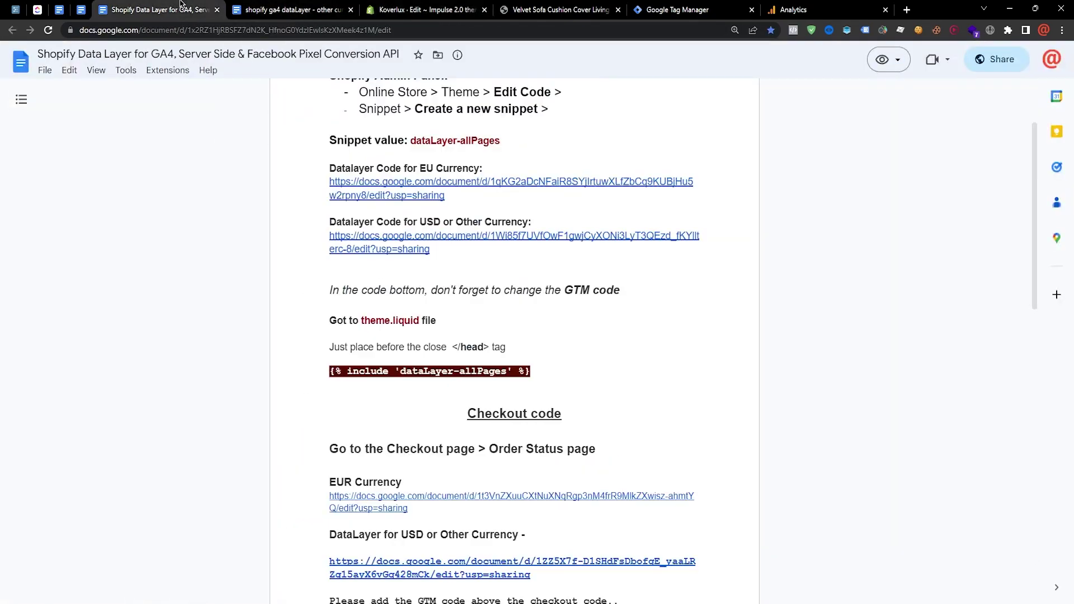
{"action": "left_click", "coordinate": [350, 10]}
{"action": "scroll", "coordinate": [611, 302], "scroll_direction": "up", "scroll_amount": 1}
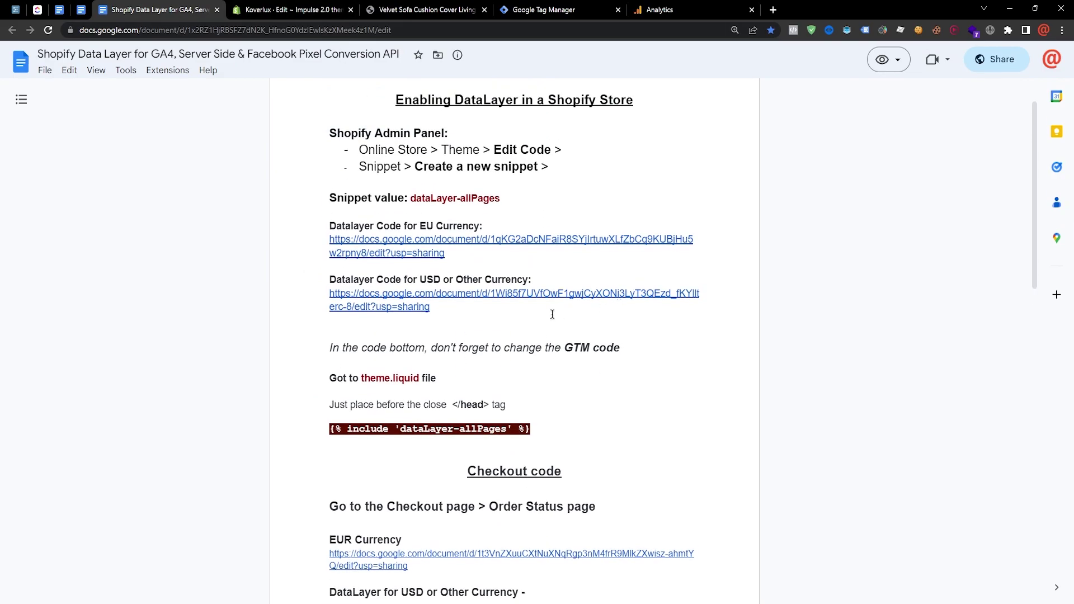
{"action": "scroll", "coordinate": [656, 318], "scroll_direction": "down", "scroll_amount": 1}
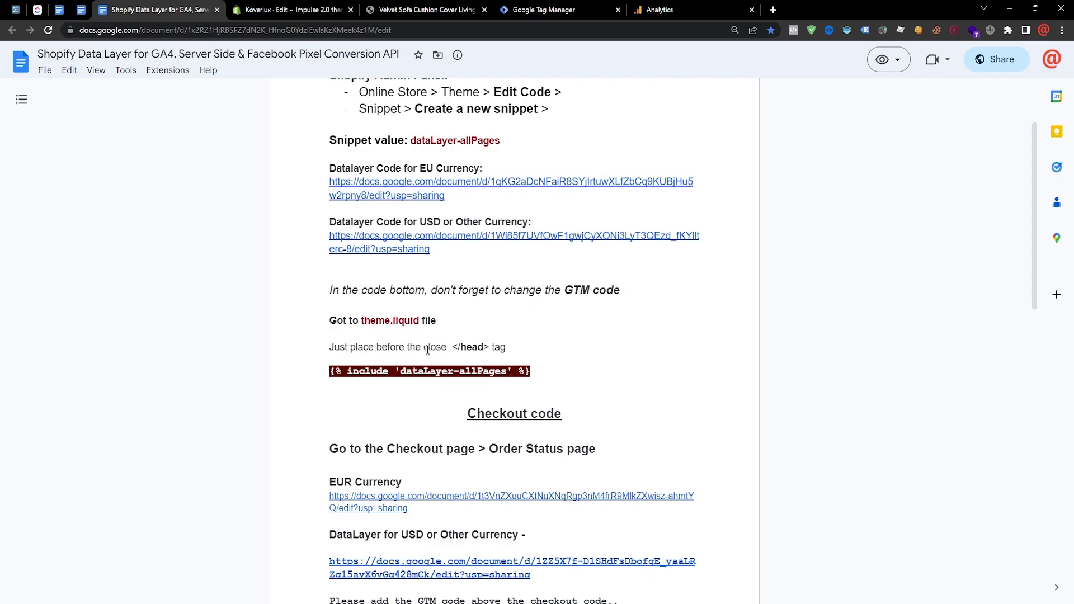
{"action": "left_click_drag", "start_coordinate": [543, 369], "coordinate": [320, 371]}
{"action": "right_click", "coordinate": [354, 373]}
{"action": "left_click", "coordinate": [387, 387]}
Switch to the Shopify theme code and open theme.liquid from the Layout folder.
{"action": "left_click", "coordinate": [321, 4]}
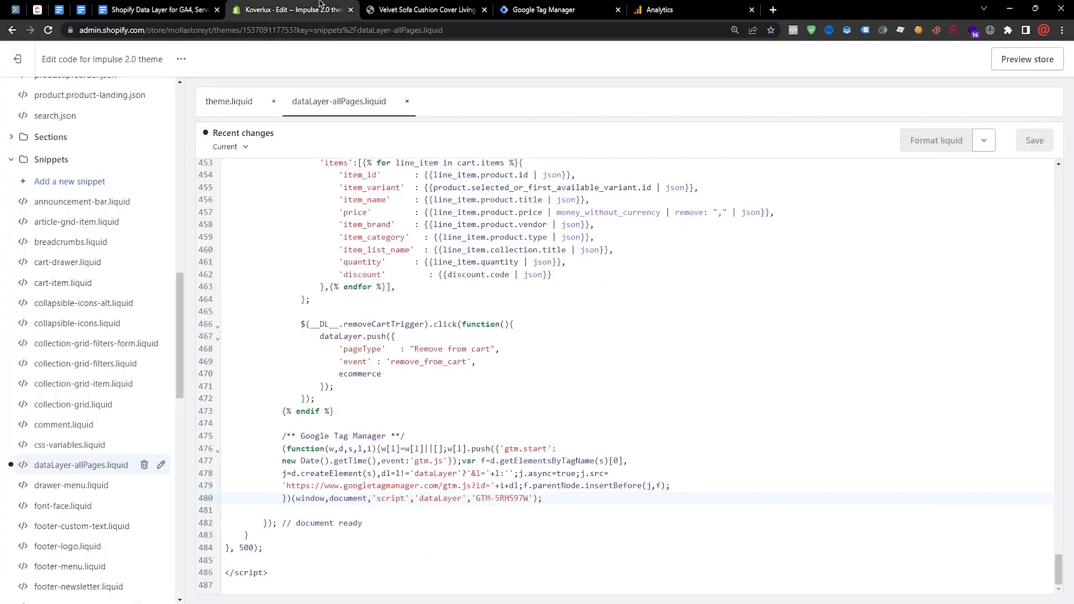
{"action": "scroll", "coordinate": [133, 286], "scroll_direction": "up", "scroll_amount": 15}
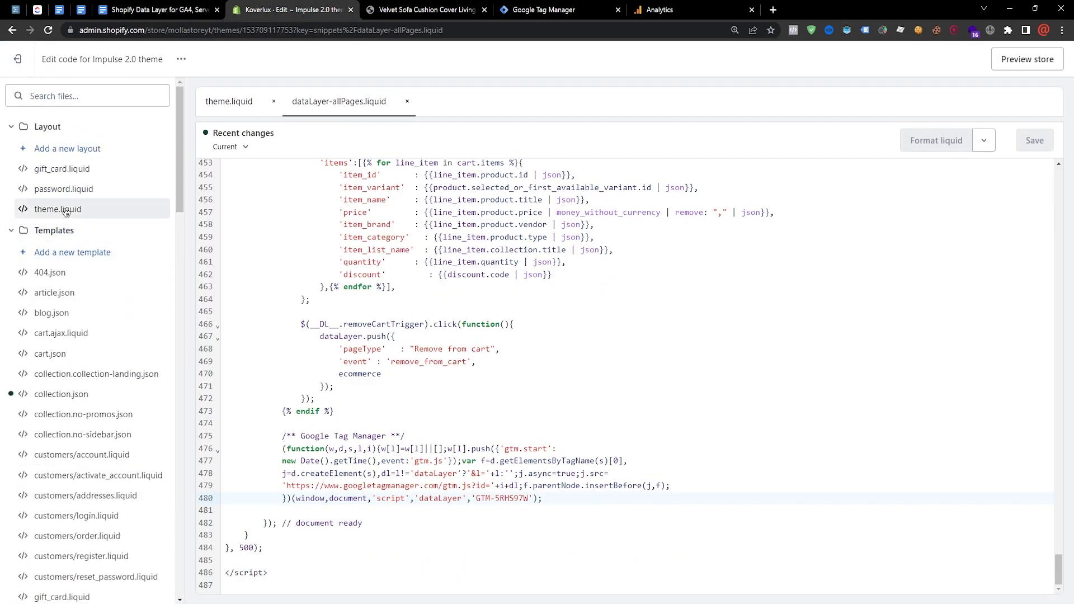
{"action": "left_click", "coordinate": [66, 210]}
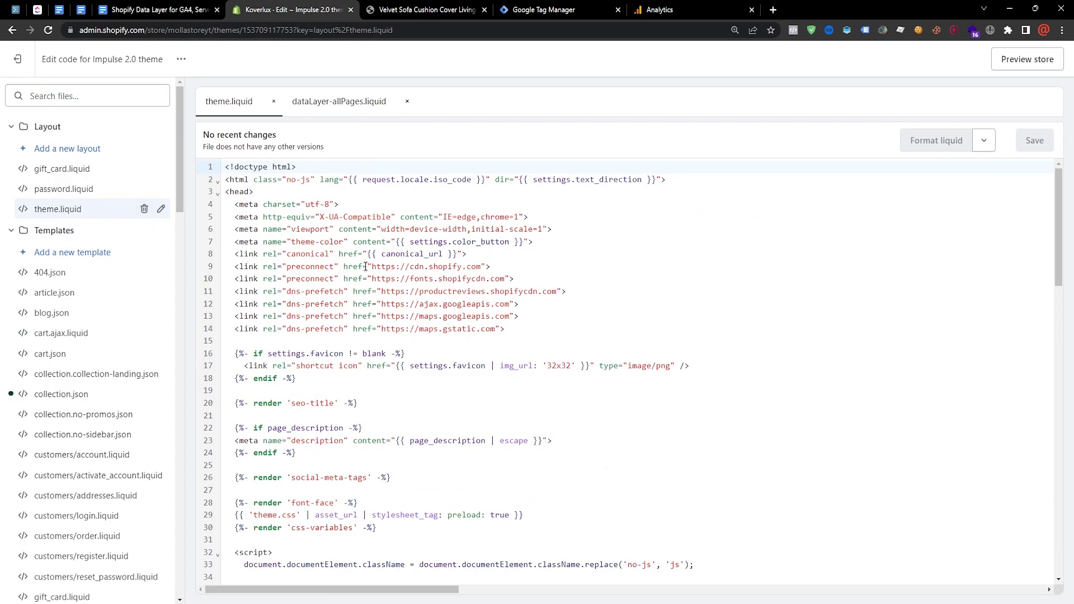
Paste the copied include line on a new line just before theme.liquid's closing </head> tag, save the file, and exit the code editor.
{"action": "double_click", "coordinate": [236, 192]}
{"action": "scroll", "coordinate": [381, 220], "scroll_direction": "down", "scroll_amount": 13}
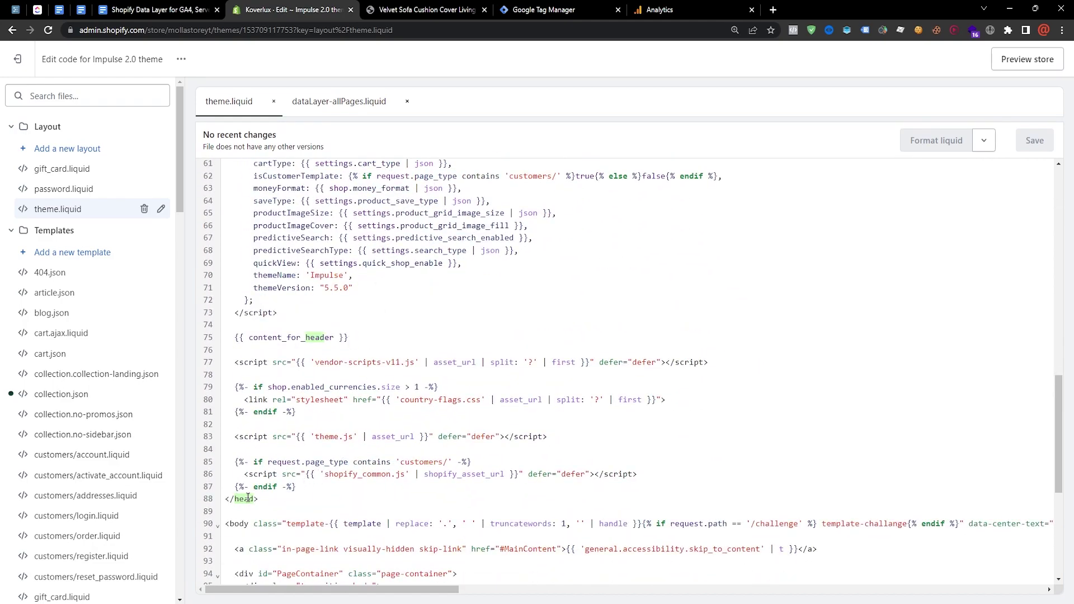
{"action": "left_click", "coordinate": [314, 485]}
{"action": "key", "text": "Return"}
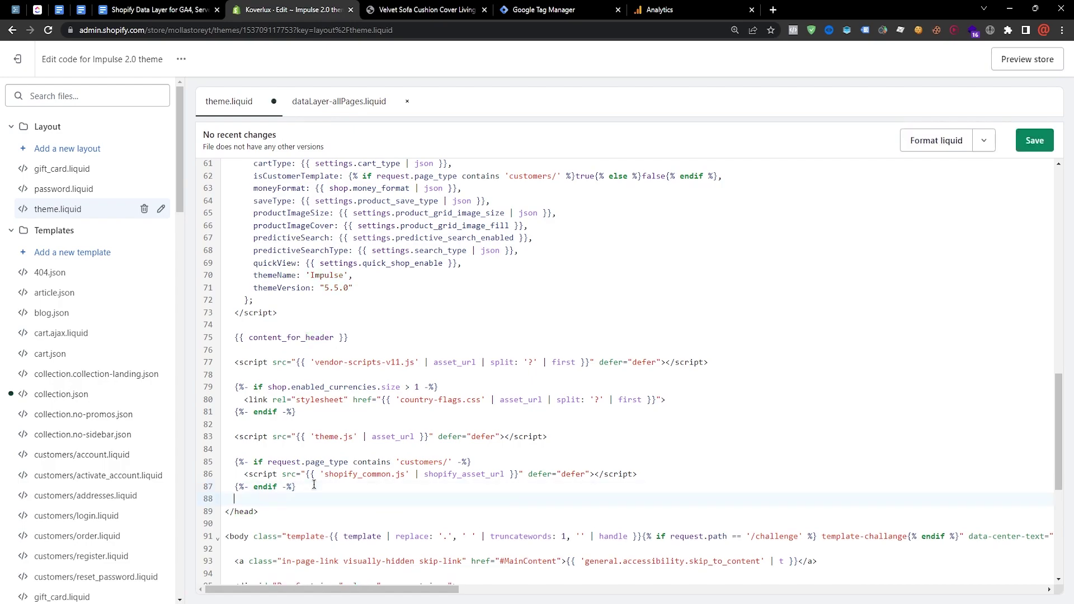
{"action": "right_click", "coordinate": [295, 504]}
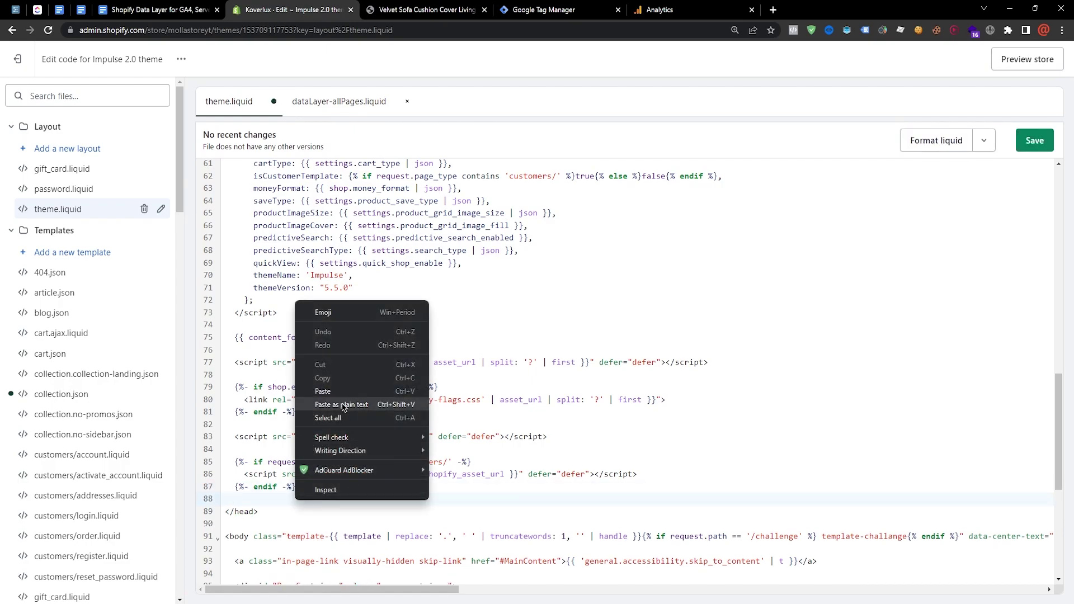
{"action": "left_click", "coordinate": [335, 391]}
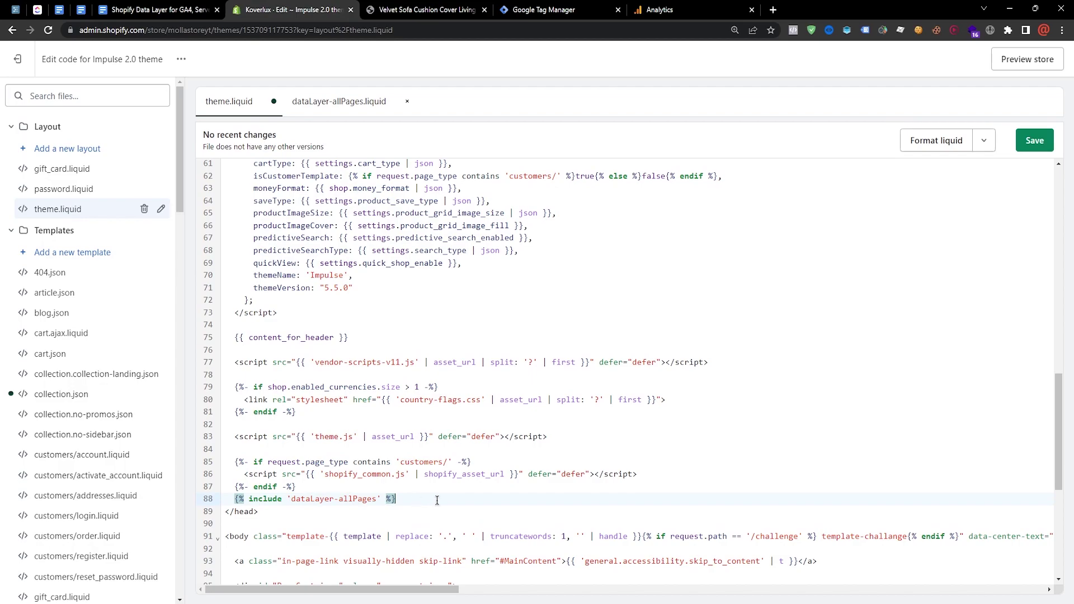
{"action": "left_click", "coordinate": [1041, 150]}
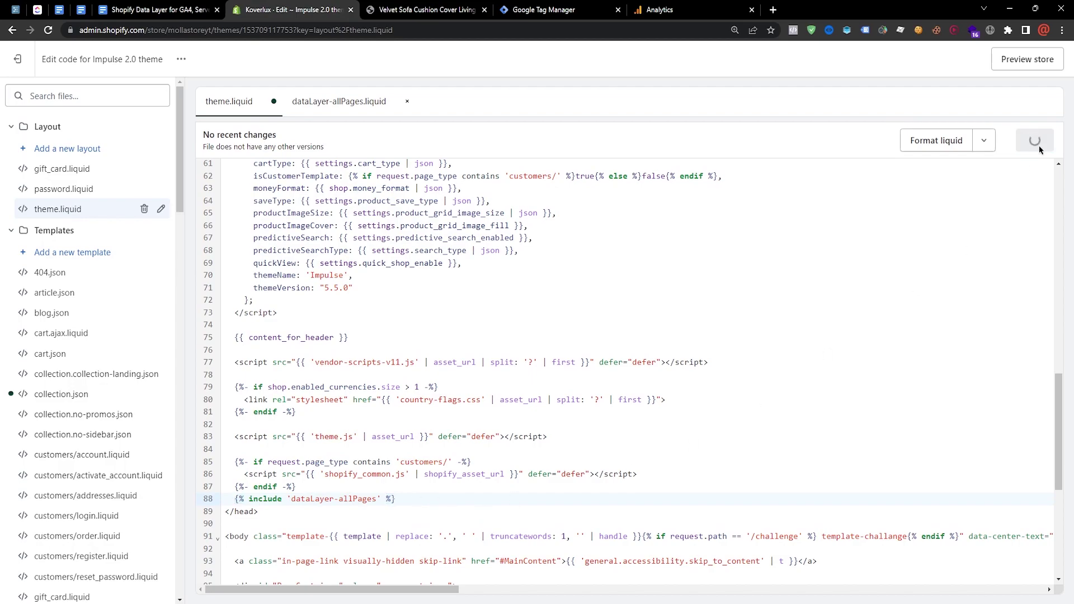
{"action": "left_click", "coordinate": [17, 62]}
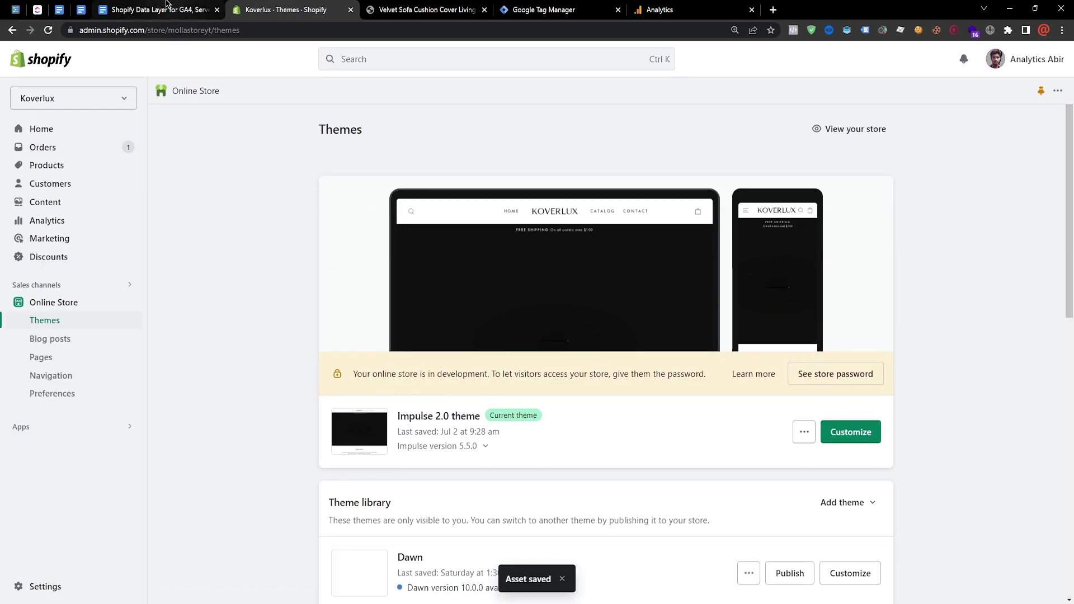
Return to the guide and open the linked checkout DataLayer document for USD or other currency.
{"action": "left_click", "coordinate": [163, 6]}
{"action": "scroll", "coordinate": [613, 344], "scroll_direction": "down", "scroll_amount": 3}
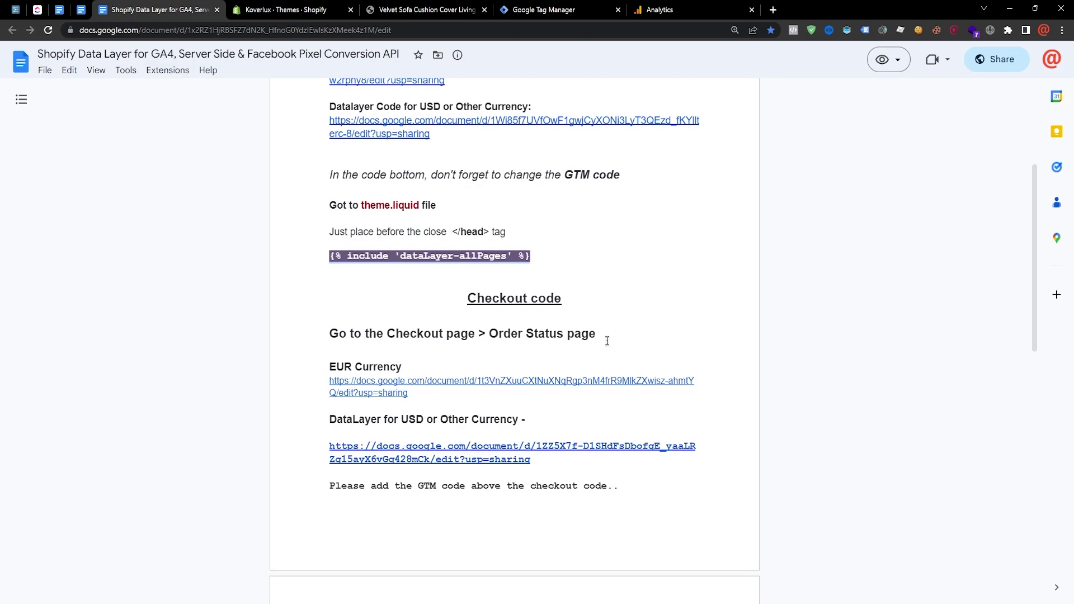
{"action": "scroll", "coordinate": [607, 341], "scroll_direction": "down", "scroll_amount": 2}
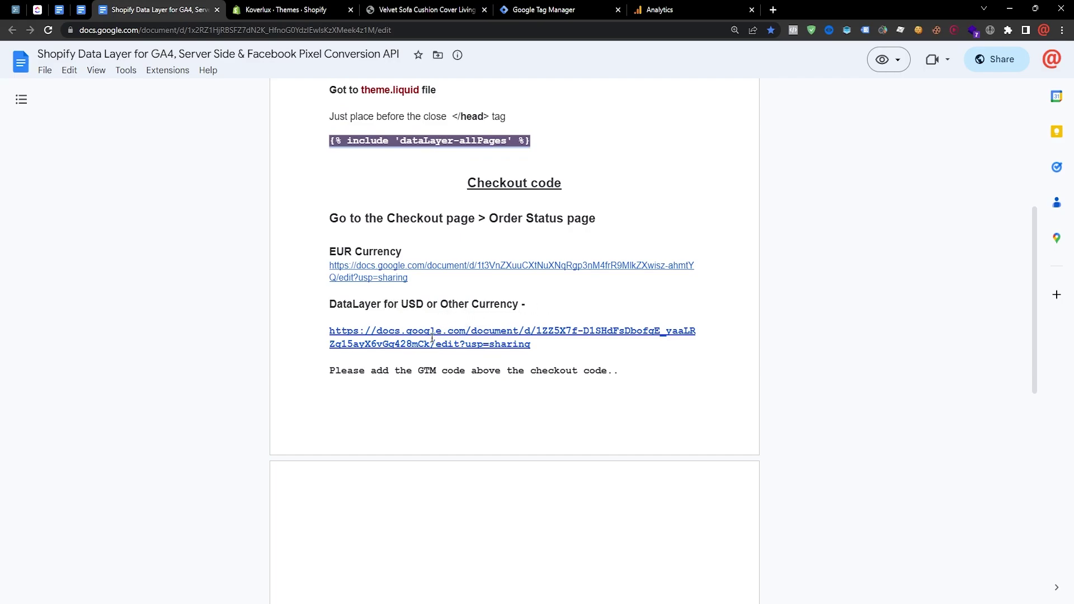
{"action": "left_click", "coordinate": [418, 339]}
{"action": "left_click", "coordinate": [429, 368]}
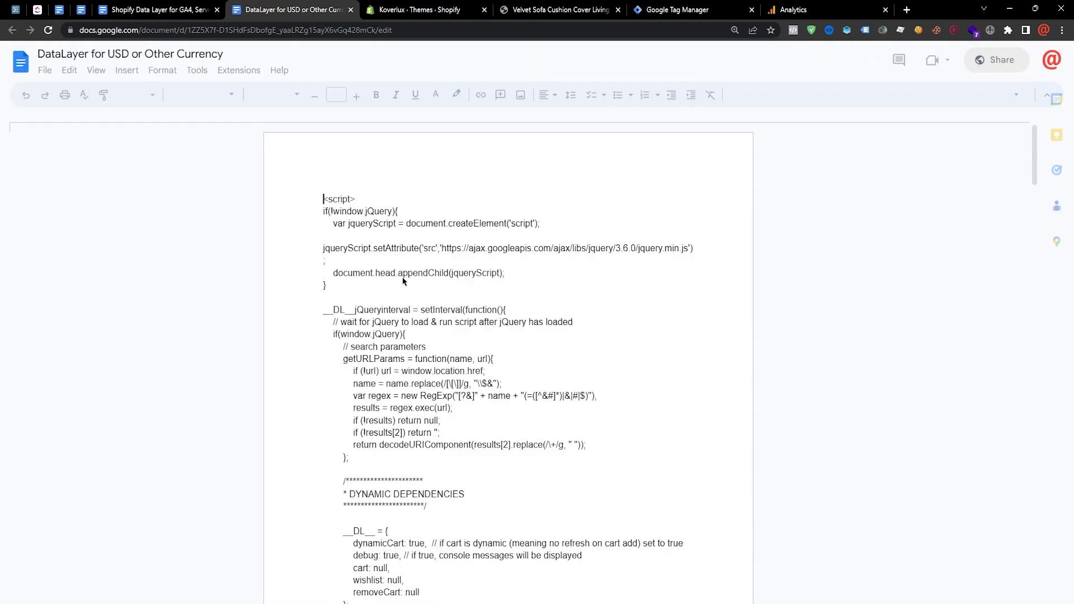
Copy the entire code in the DataLayer for USD or Other Currency document, including its Google Tag Manager block.
{"action": "key", "text": "ctrl+a"}
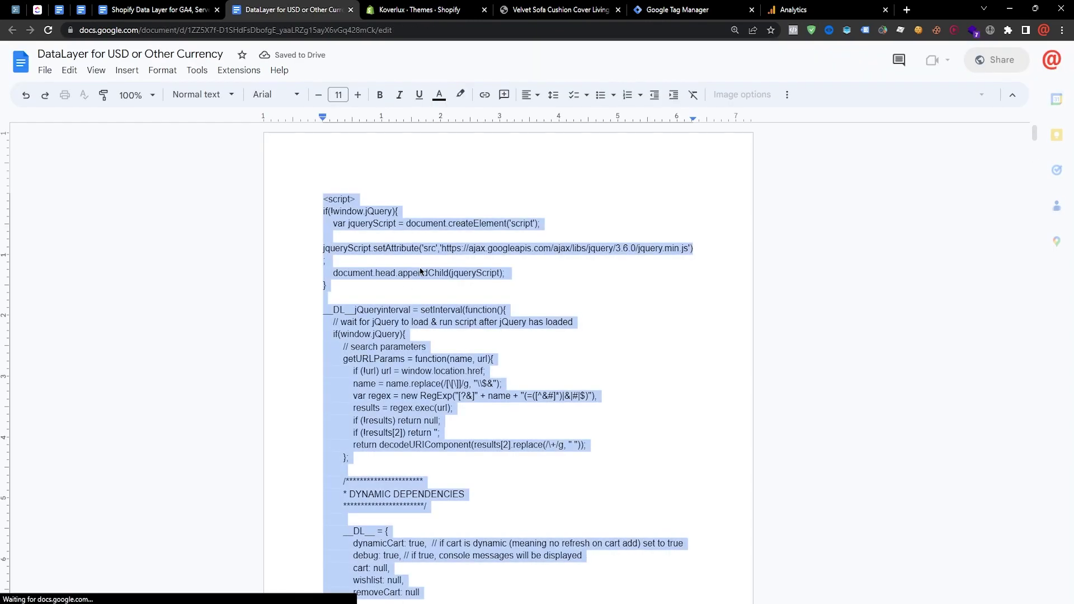
{"action": "scroll", "coordinate": [419, 271], "scroll_direction": "down", "scroll_amount": 10}
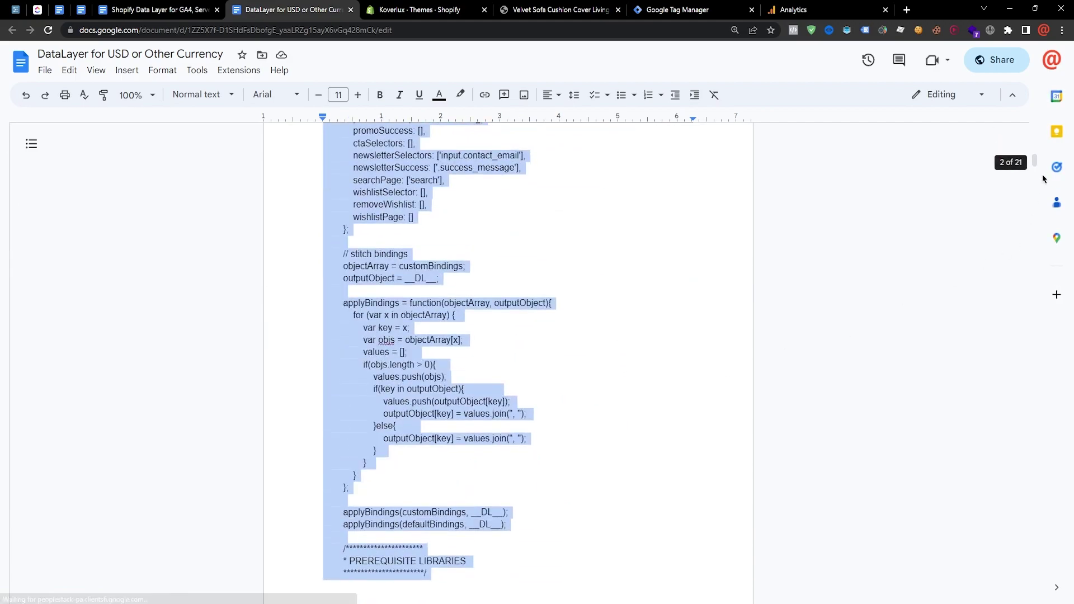
{"action": "left_click_drag", "start_coordinate": [1034, 161], "coordinate": [1037, 594]}
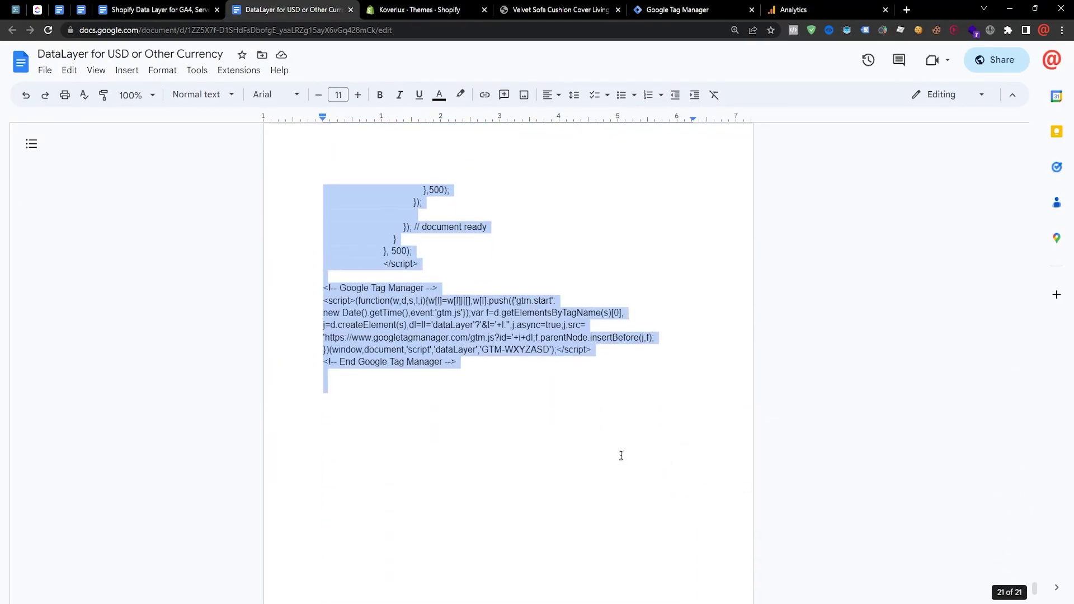
Switch to Shopify and paste the copied code into the order status page's Additional scripts in the checkout settings.
{"action": "left_click", "coordinate": [408, 9]}
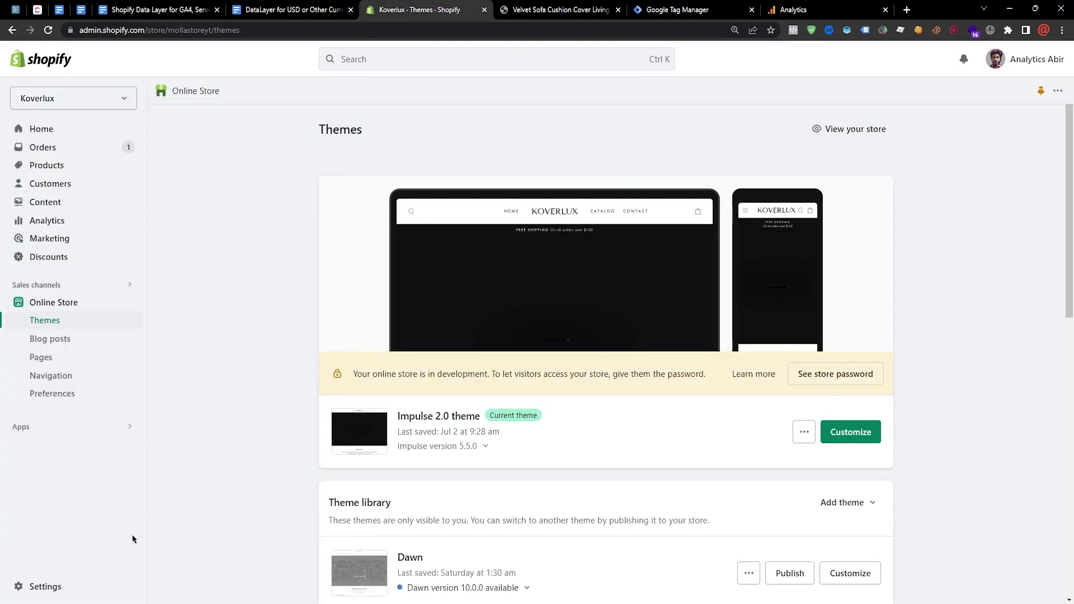
{"action": "left_click", "coordinate": [51, 586]}
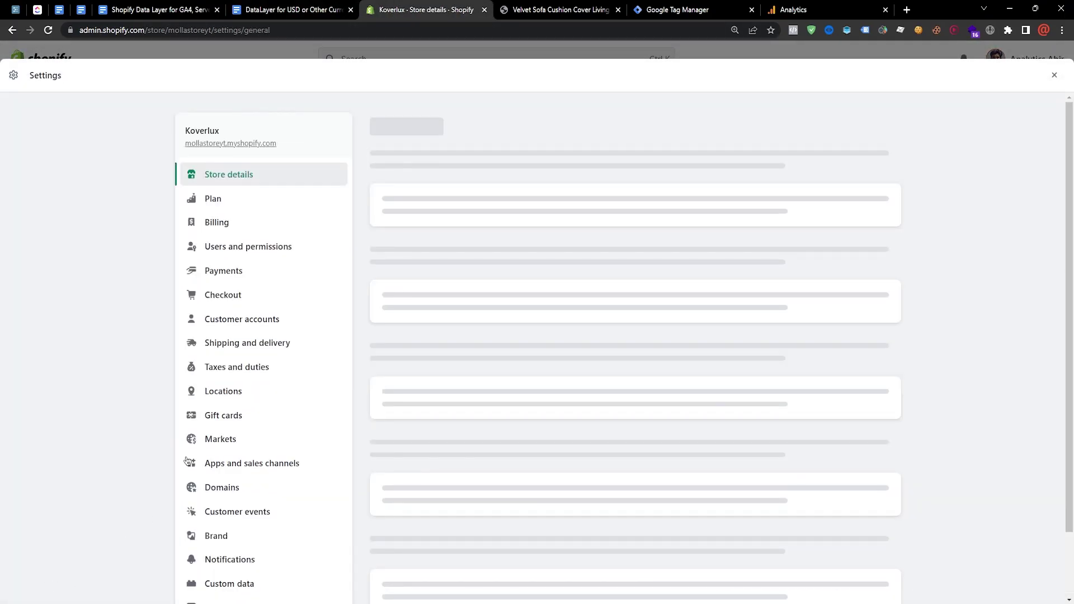
{"action": "left_click", "coordinate": [259, 294]}
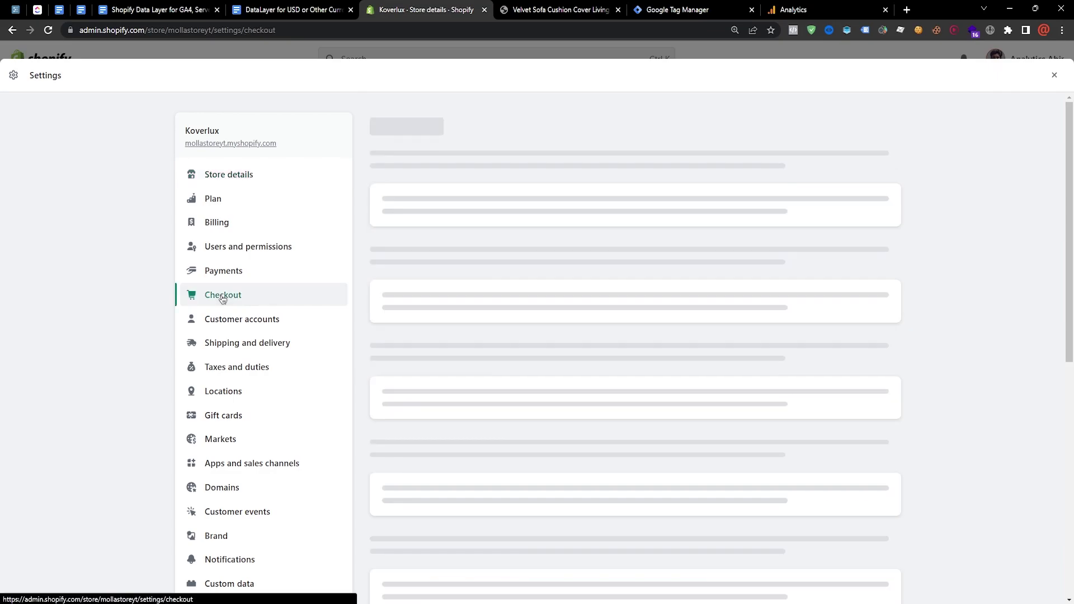
{"action": "scroll", "coordinate": [988, 330], "scroll_direction": "down", "scroll_amount": 15}
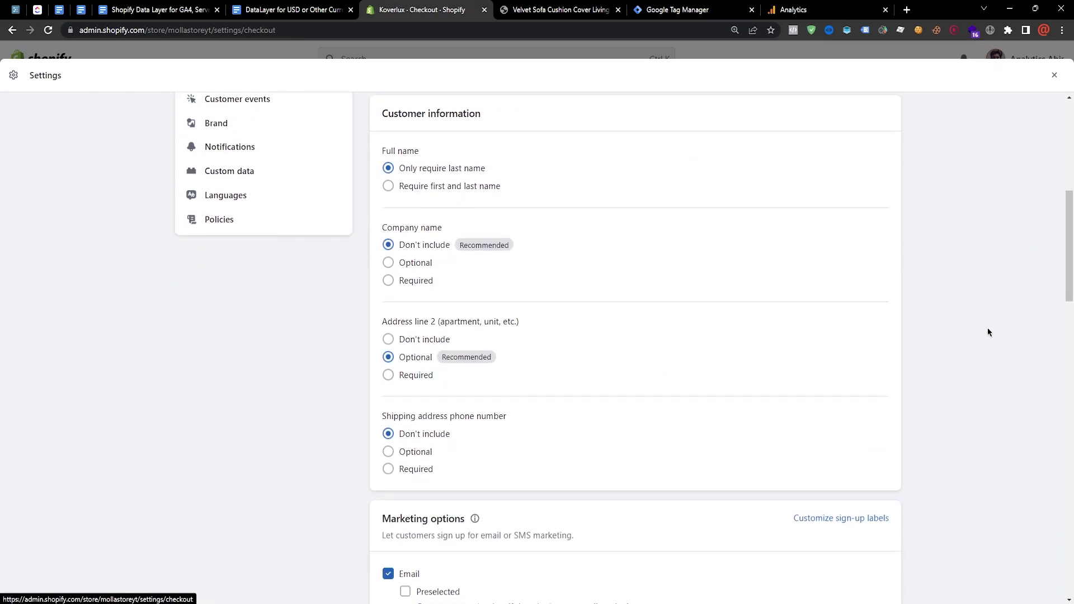
{"action": "scroll", "coordinate": [988, 327], "scroll_direction": "down", "scroll_amount": 10}
{"action": "left_click", "coordinate": [485, 326]}
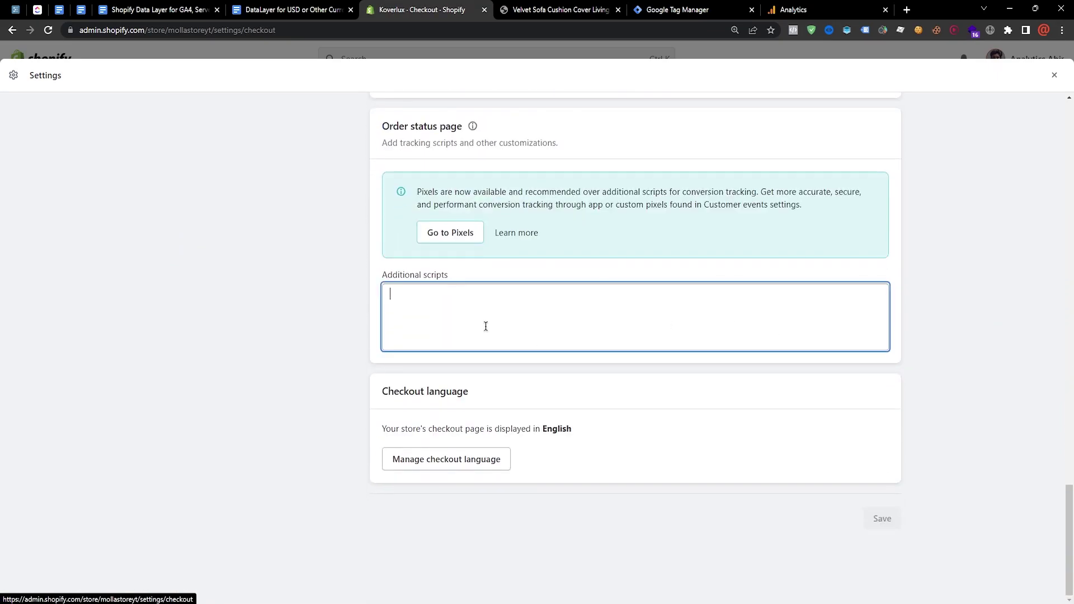
{"action": "right_click", "coordinate": [485, 327]}
{"action": "left_click", "coordinate": [521, 417]}
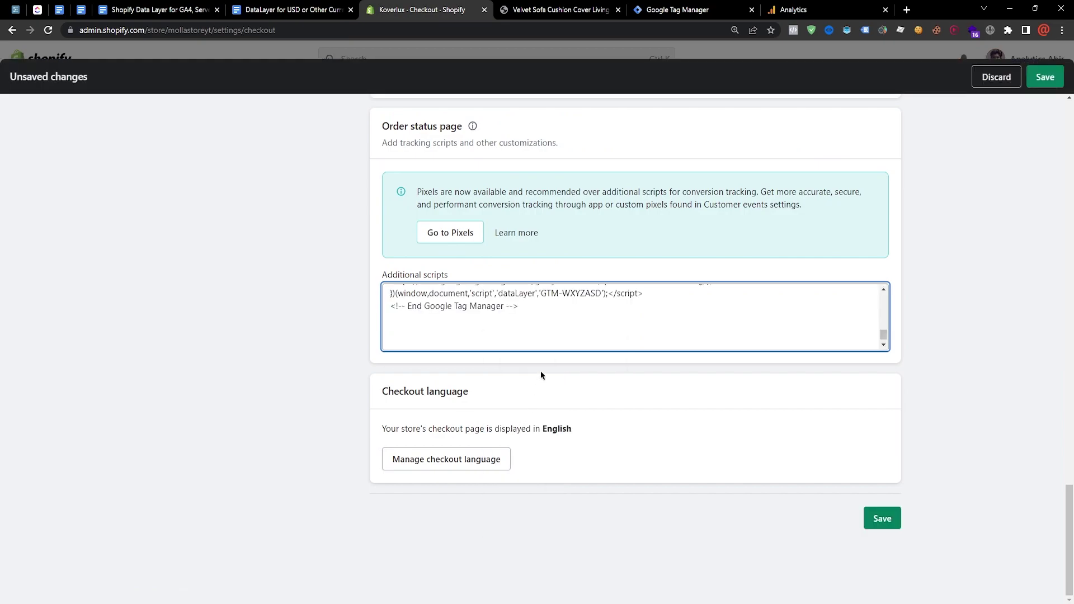
Replace the GTM-WXYZASD placeholder with the container ID copied from Tag Manager, save the checkout settings, and return to the Shopify home page.
{"action": "left_click_drag", "start_coordinate": [601, 294], "coordinate": [545, 328]}
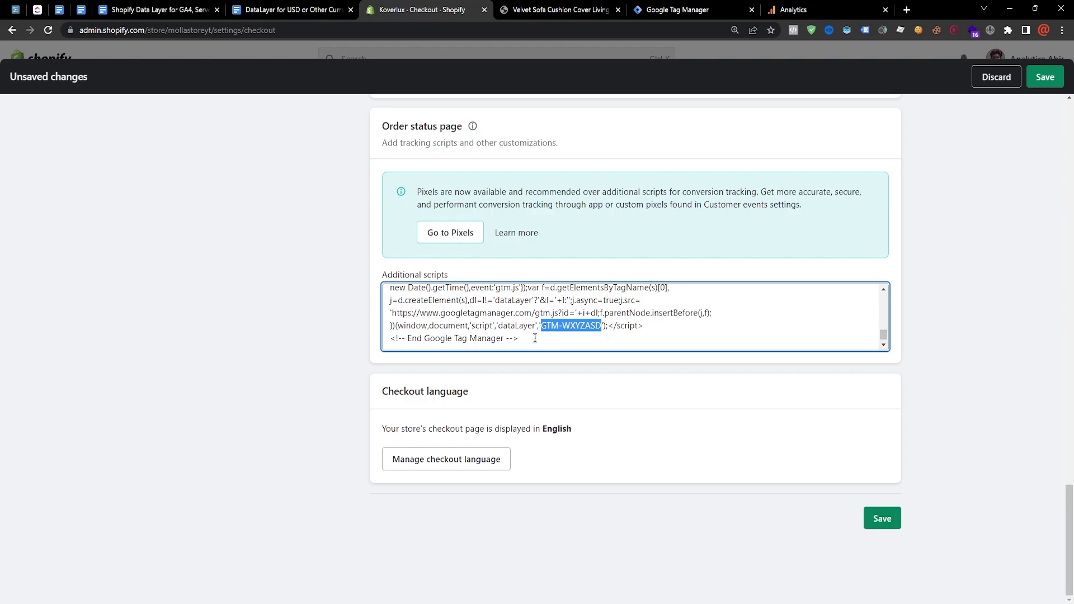
{"action": "left_click", "coordinate": [668, 8]}
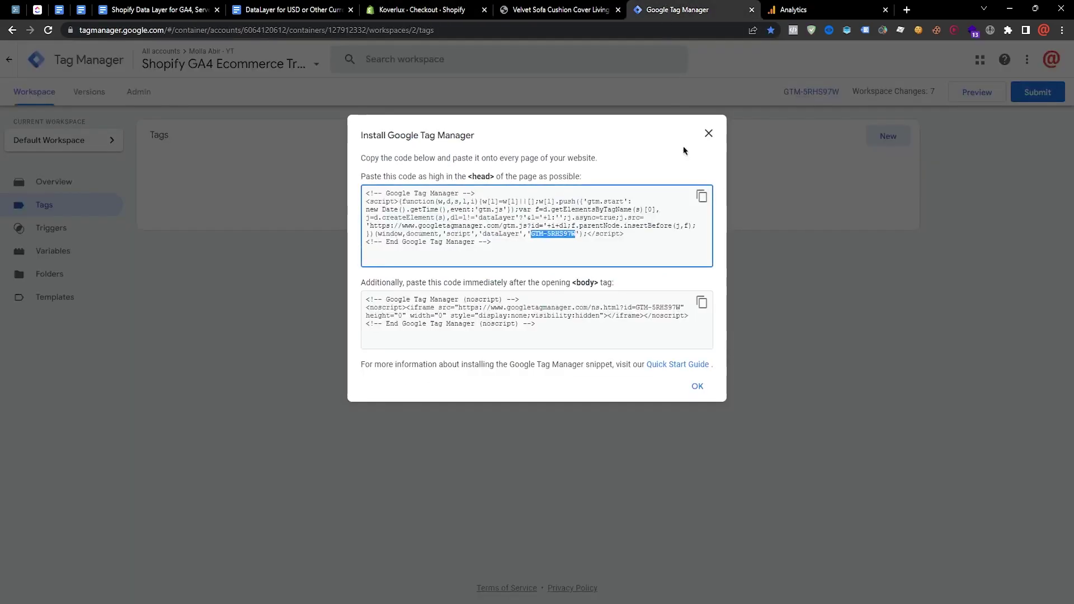
{"action": "right_click", "coordinate": [545, 235]}
{"action": "left_click", "coordinate": [567, 246]}
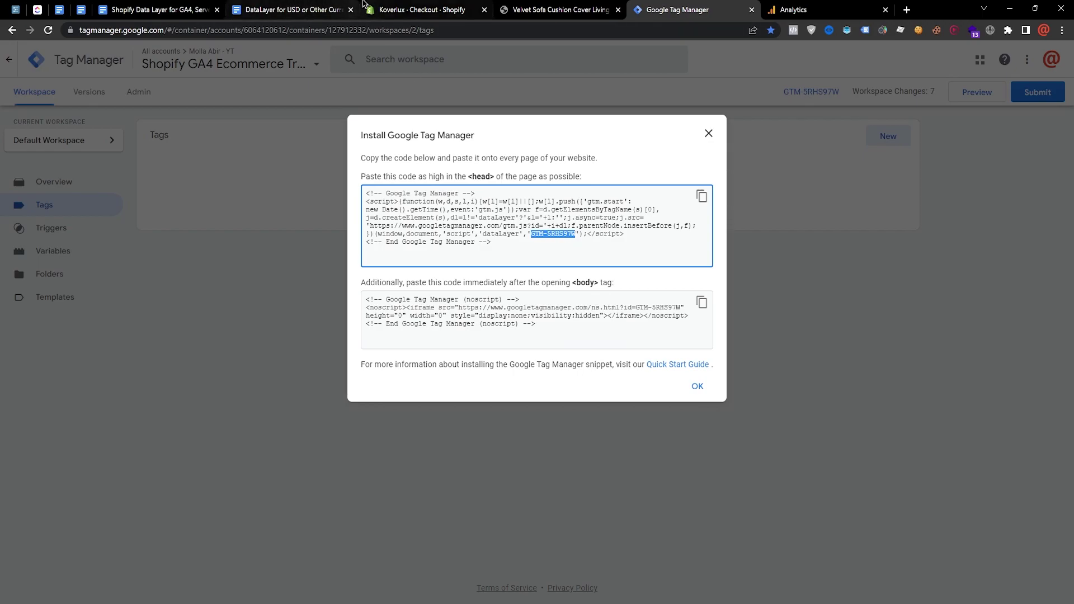
{"action": "left_click", "coordinate": [416, 9]}
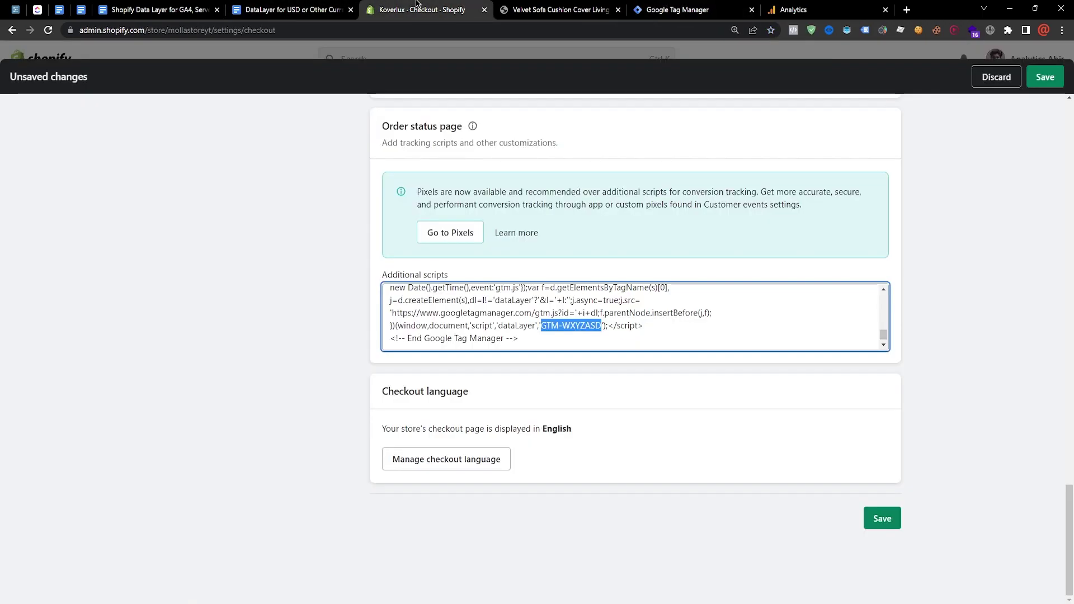
{"action": "right_click", "coordinate": [590, 328]}
{"action": "left_click", "coordinate": [634, 388]}
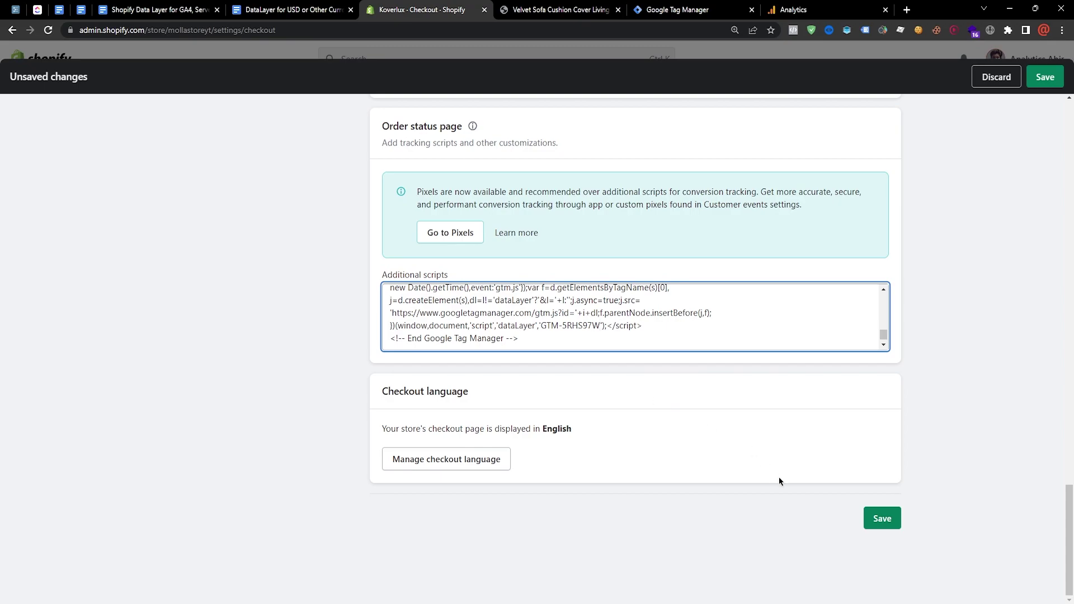
{"action": "left_click", "coordinate": [881, 517]}
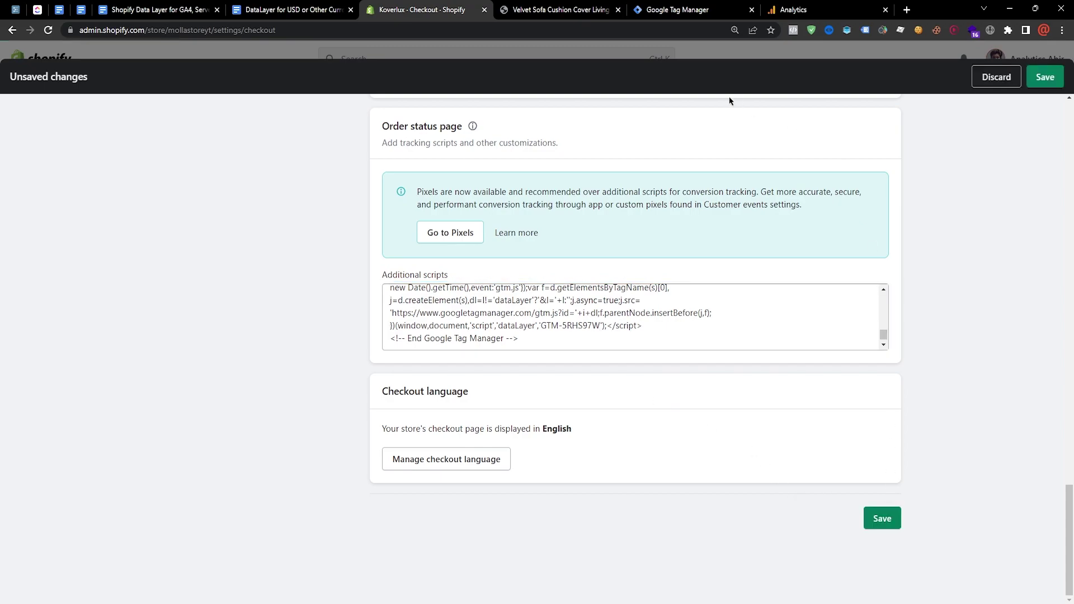
{"action": "left_click", "coordinate": [1056, 77]}
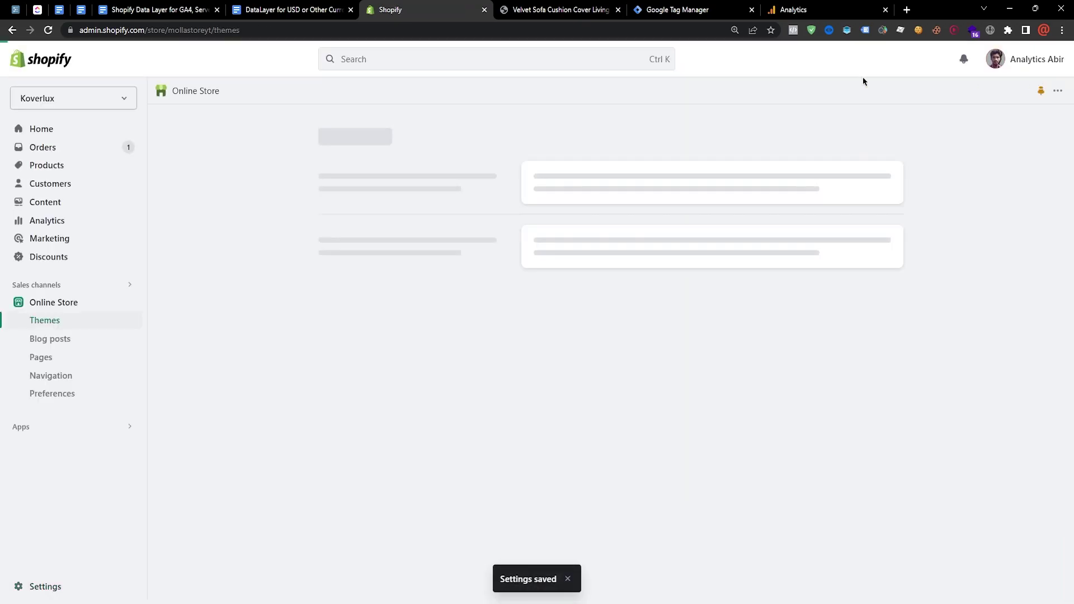
{"action": "left_click", "coordinate": [42, 130]}
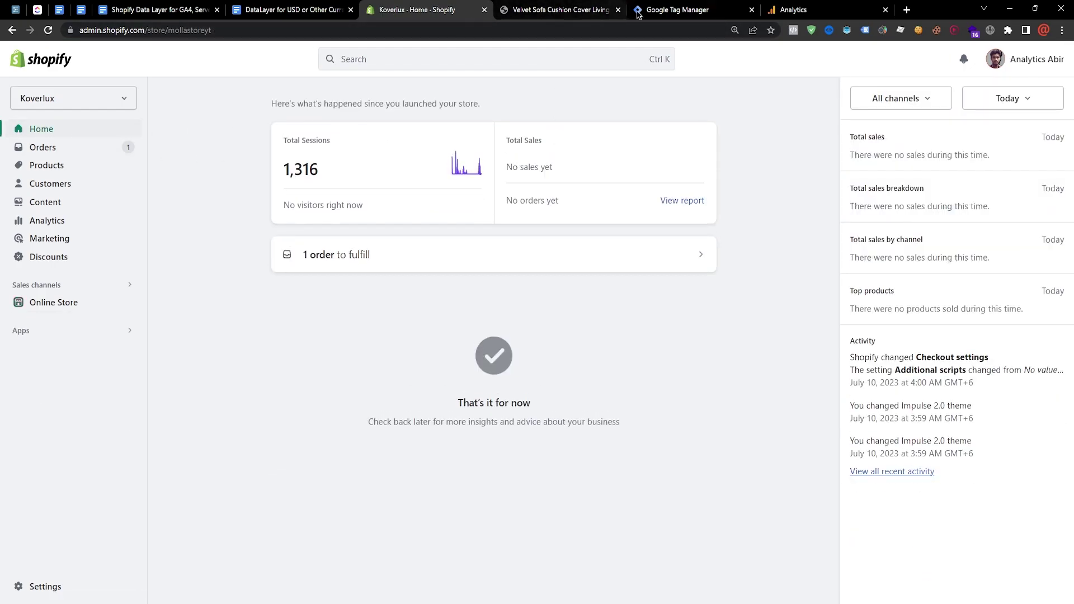
Switch to Tag Manager, close the installation code dialog, and start a preview of the container.
{"action": "left_click_drag", "start_coordinate": [674, 9], "coordinate": [606, 4]}
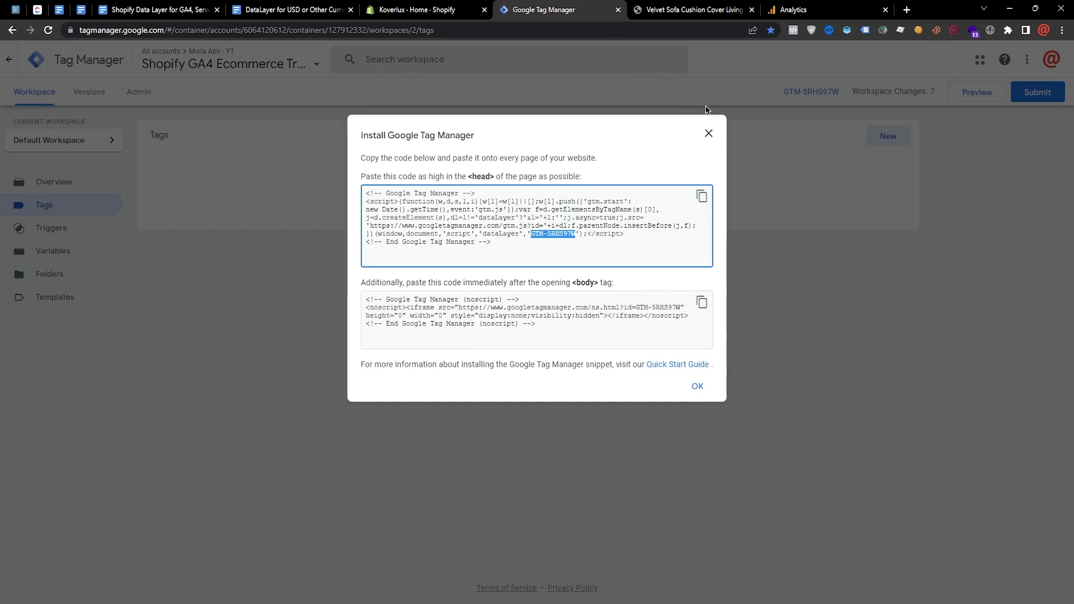
{"action": "key", "text": "Escape"}
{"action": "left_click", "coordinate": [968, 94]}
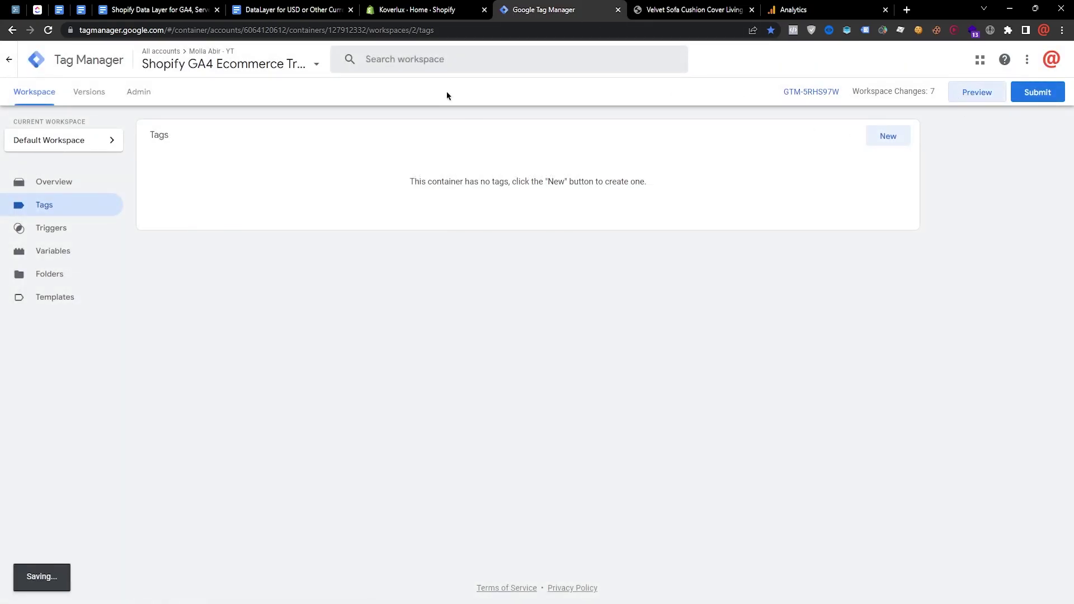
{"action": "left_click", "coordinate": [747, 4]}
{"action": "left_click_drag", "start_coordinate": [178, 30], "coordinate": [63, 33]}
{"action": "right_click", "coordinate": [130, 34]}
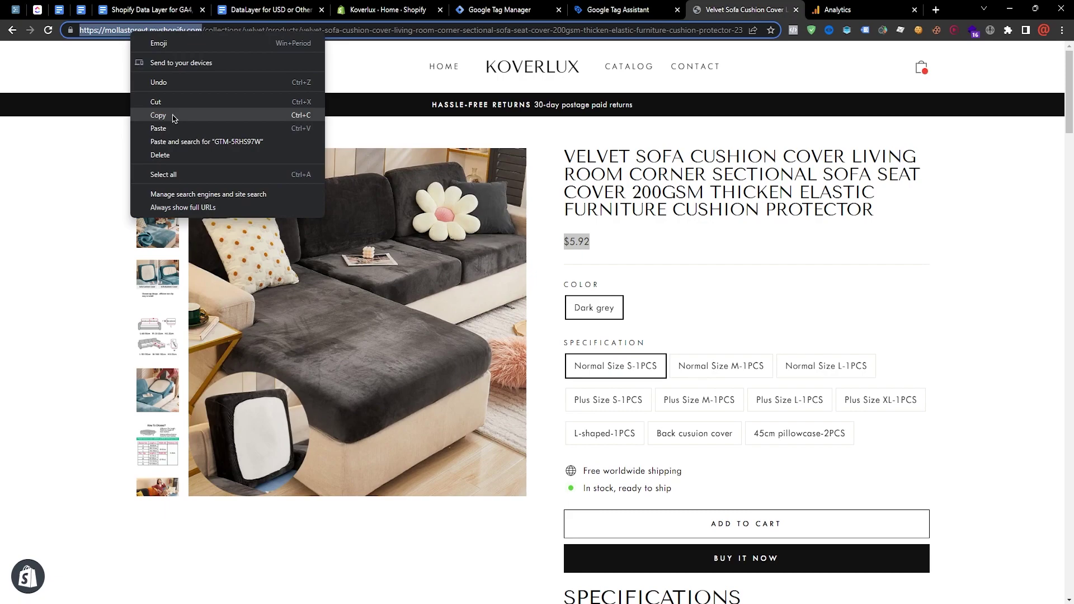
{"action": "left_click", "coordinate": [176, 114]}
{"action": "left_click", "coordinate": [616, 10]}
{"action": "left_click", "coordinate": [559, 330]}
{"action": "key", "text": "ctrl+a"}
{"action": "key", "text": "ctrl+v"}
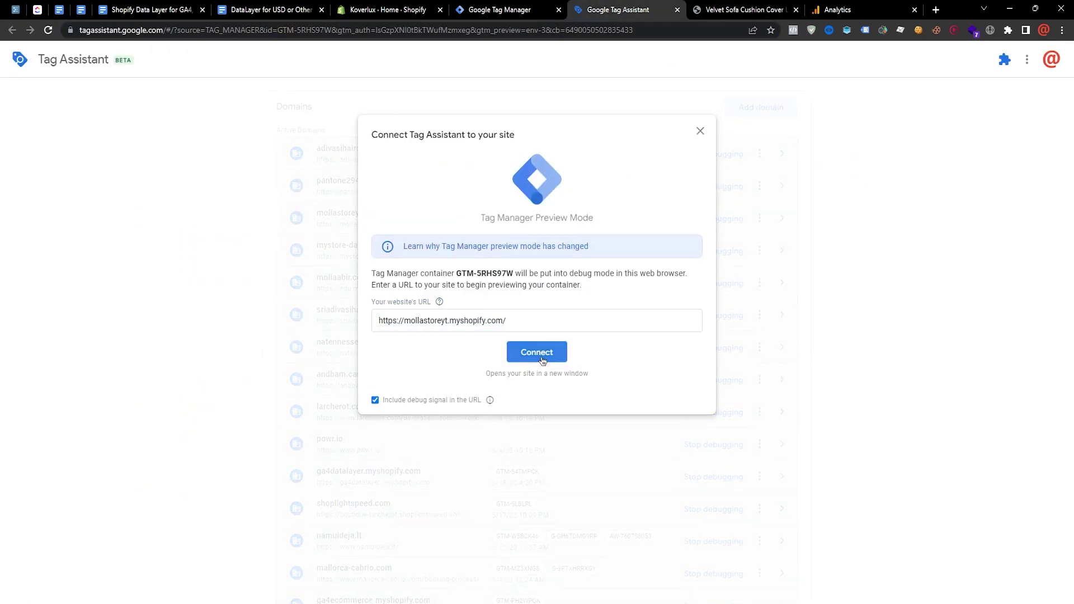
Connect Tag Assistant to the store, continue to the debug summary, and keep the debugging session running.
{"action": "left_click", "coordinate": [539, 352]}
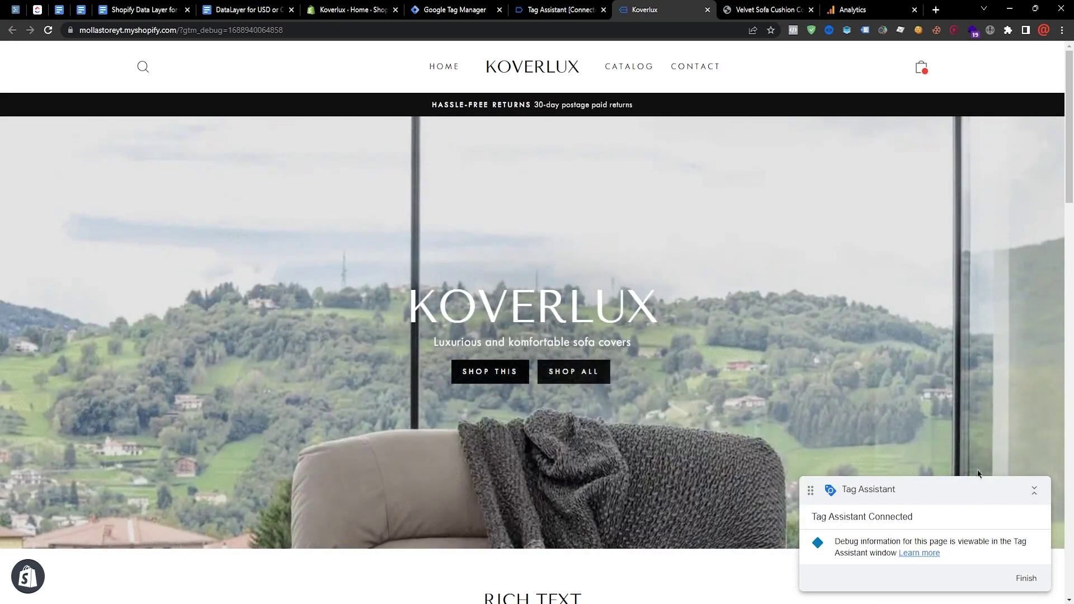
{"action": "left_click", "coordinate": [560, 9]}
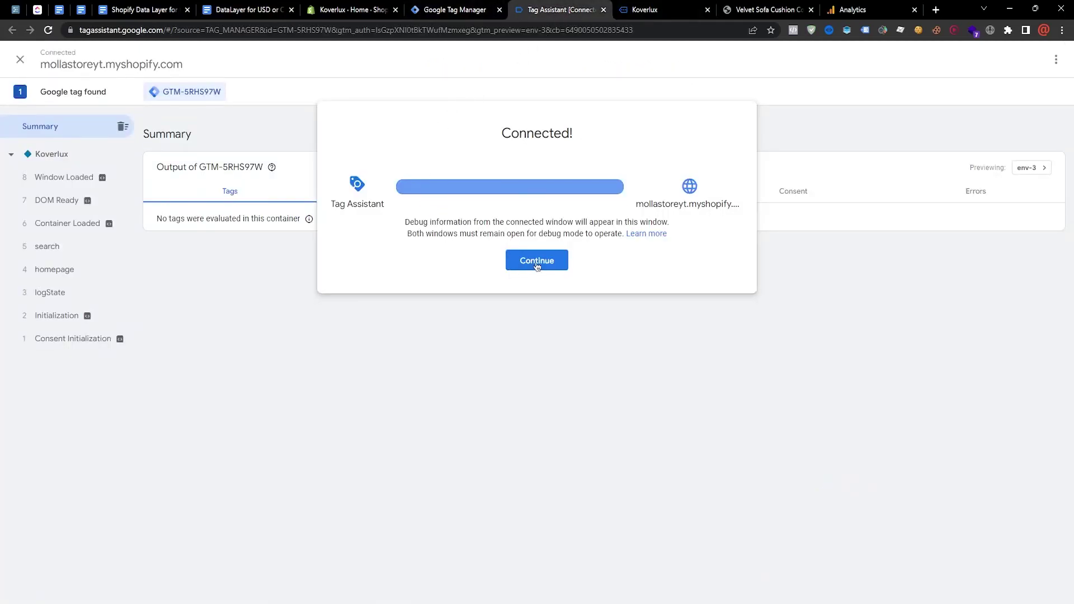
{"action": "left_click", "coordinate": [534, 264]}
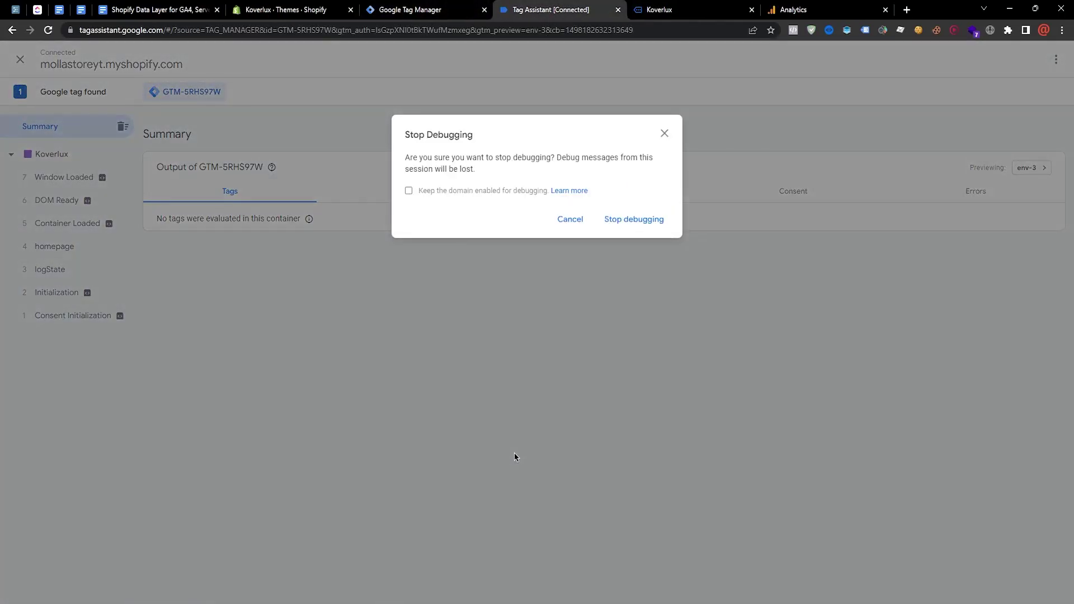
{"action": "left_click", "coordinate": [572, 220]}
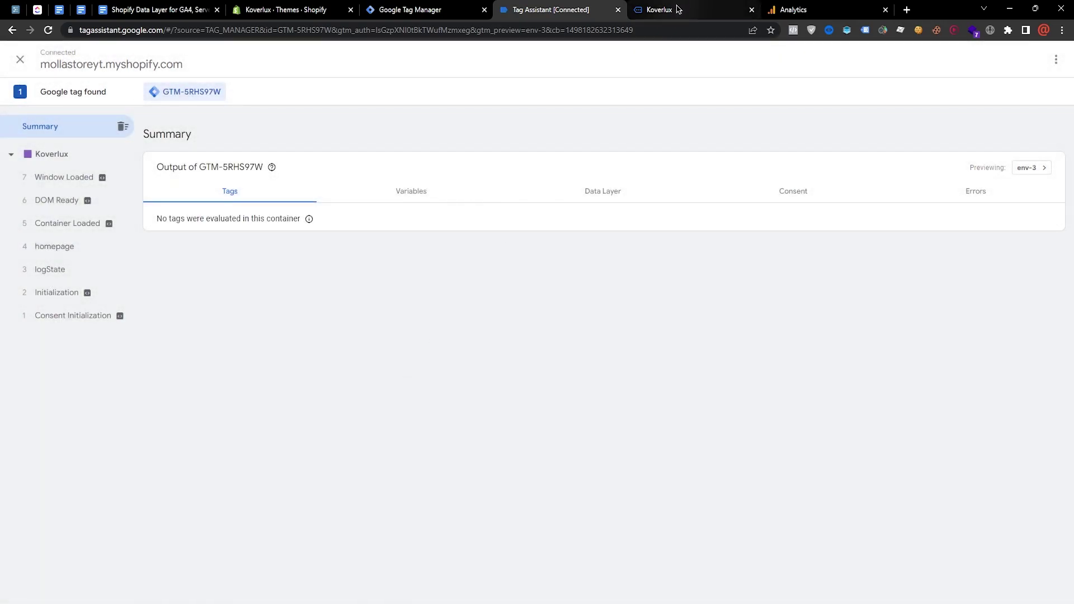
Switch to the connected Koverlux store and open the blue velvet sofa cushion cover from the Featured Collection.
{"action": "left_click", "coordinate": [679, 5]}
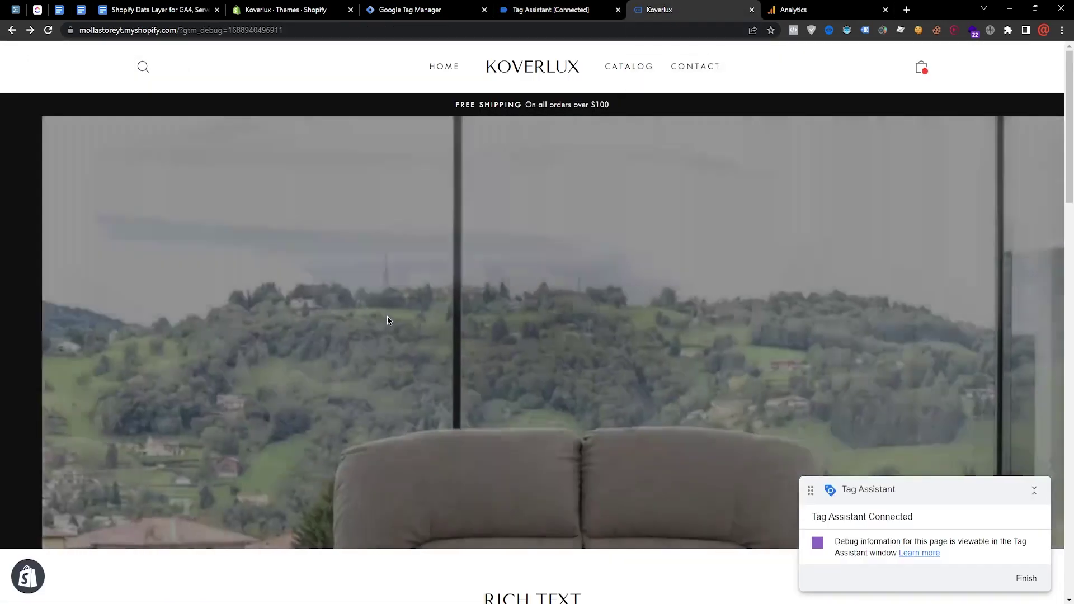
{"action": "scroll", "coordinate": [367, 300], "scroll_direction": "down", "scroll_amount": 10}
{"action": "scroll", "coordinate": [401, 289], "scroll_direction": "down", "scroll_amount": 5}
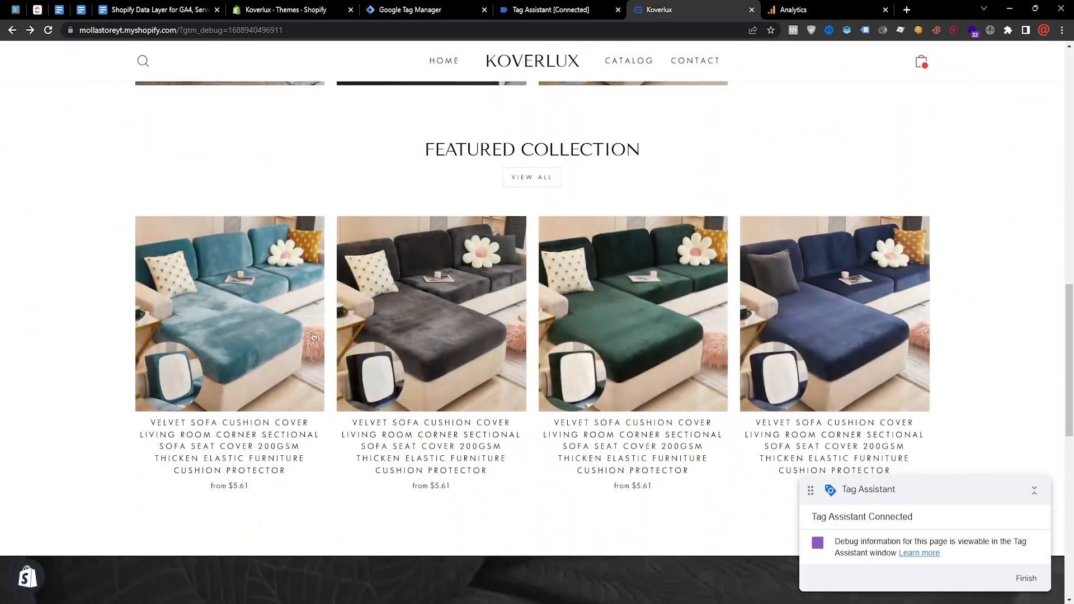
{"action": "left_click", "coordinate": [231, 357]}
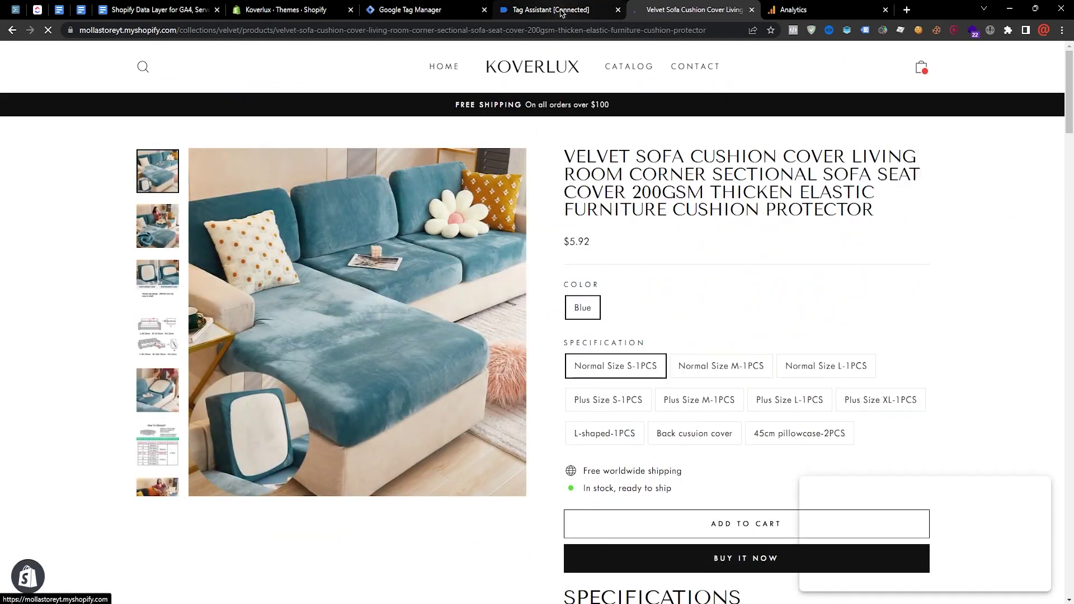
Examine the view_item event's ecommerce item data for this product in the datalayer checker extension.
{"action": "left_click", "coordinate": [829, 30]}
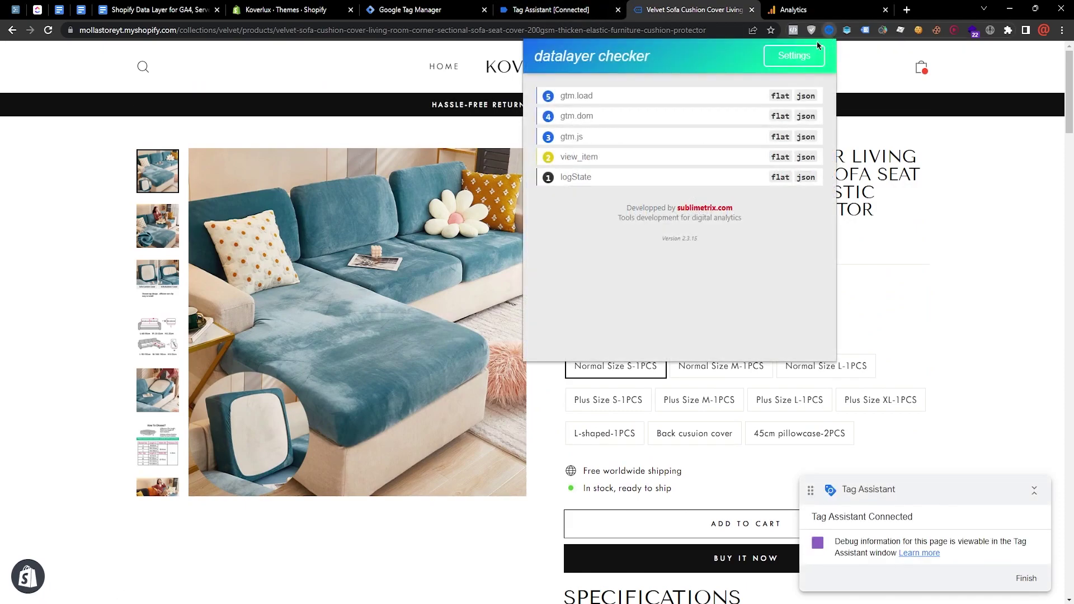
{"action": "left_click", "coordinate": [593, 160]}
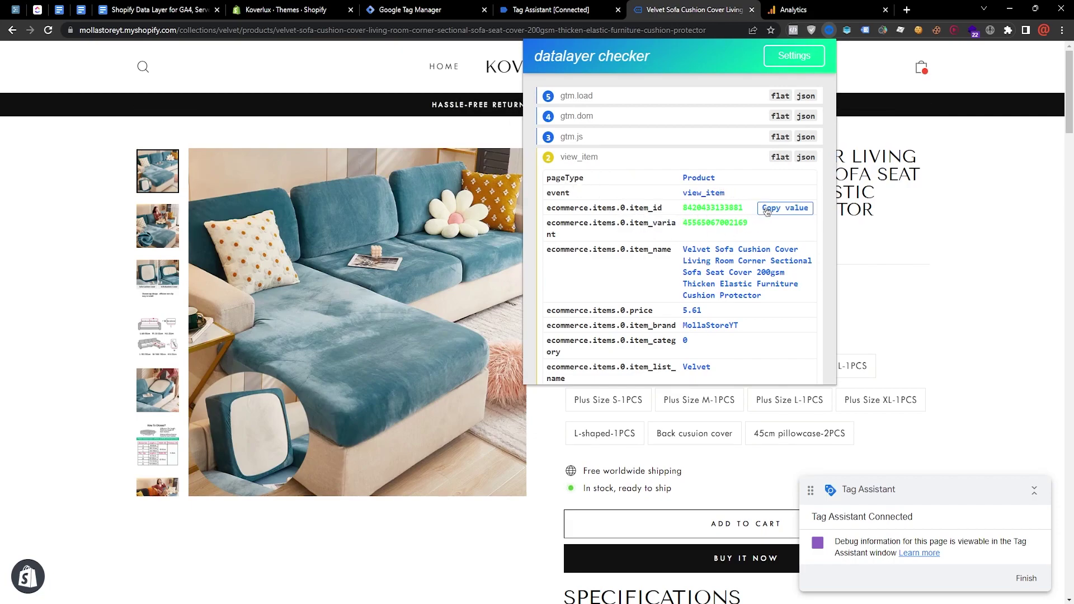
{"action": "scroll", "coordinate": [749, 252], "scroll_direction": "down", "scroll_amount": 3}
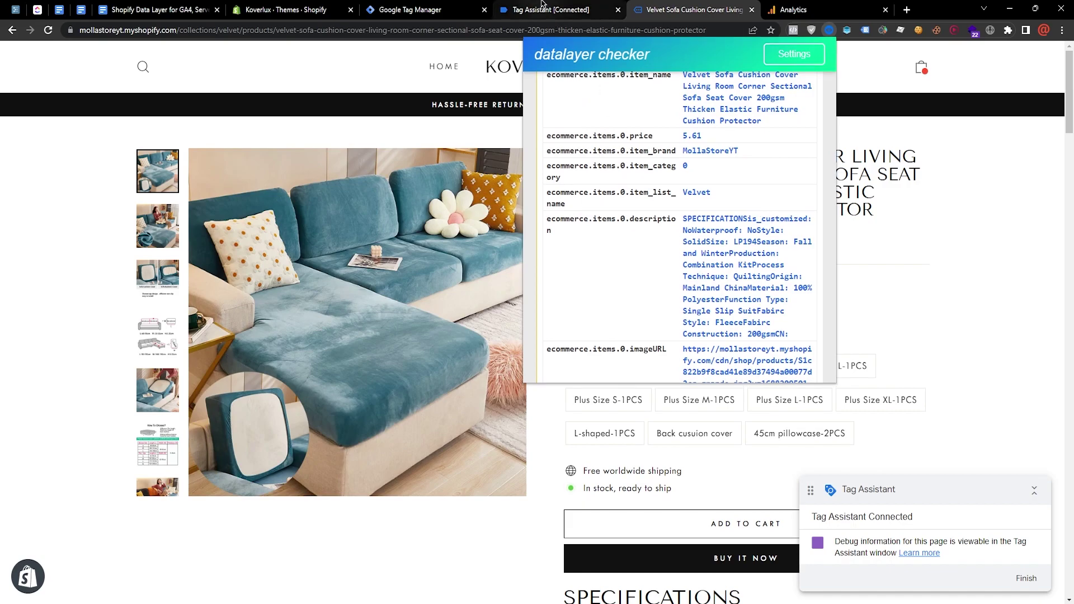
Switch to Tag Assistant, examine the ecommerce items in the view_item event's data layer, and close Tag Assistant.
{"action": "left_click", "coordinate": [559, 10]}
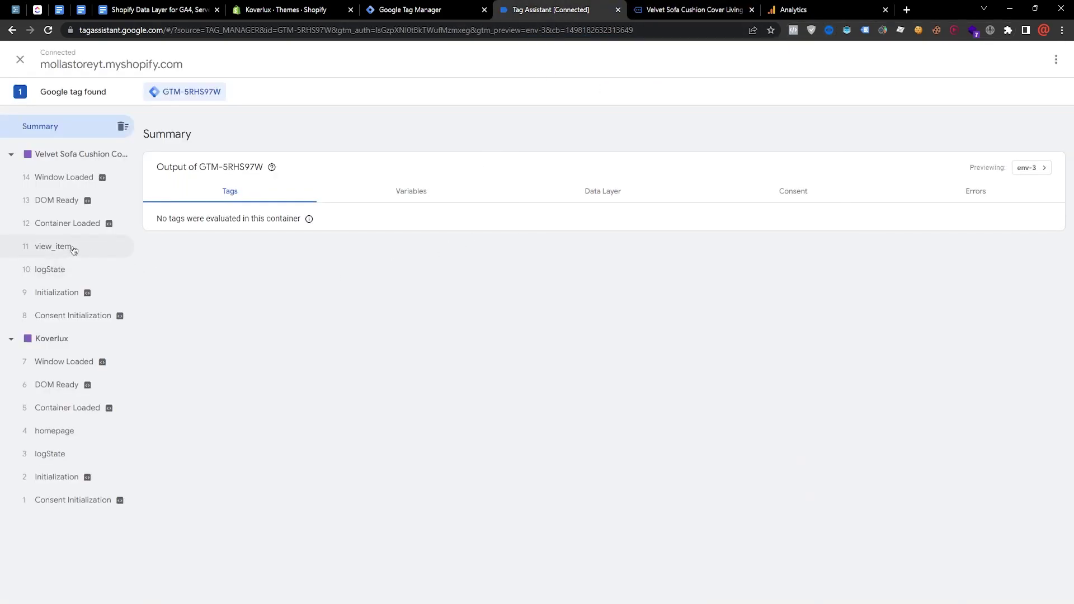
{"action": "left_click", "coordinate": [72, 248]}
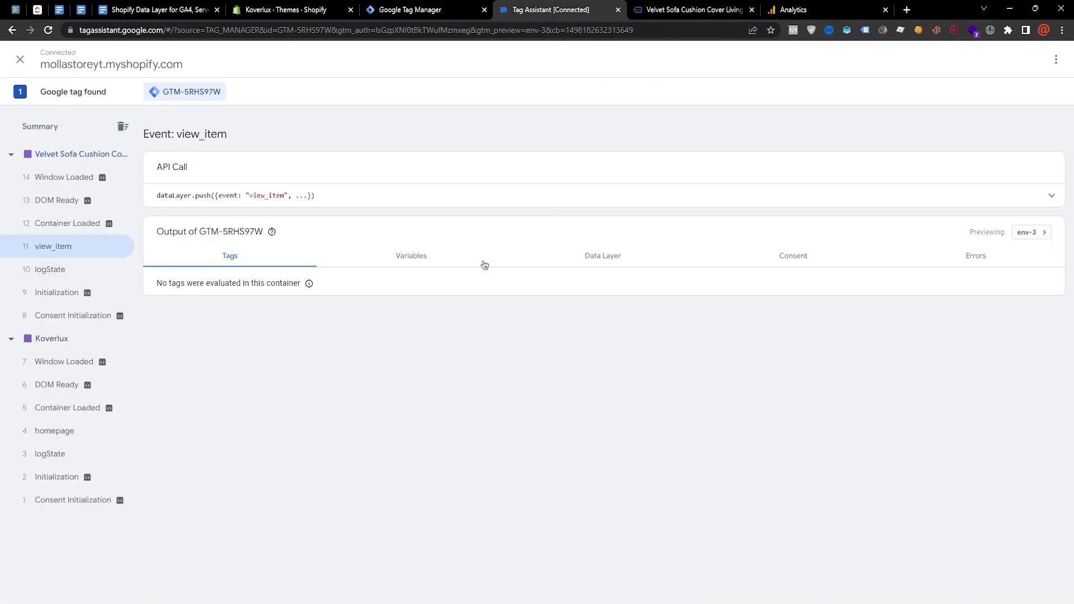
{"action": "left_click", "coordinate": [592, 264]}
{"action": "scroll", "coordinate": [513, 388], "scroll_direction": "down", "scroll_amount": 6}
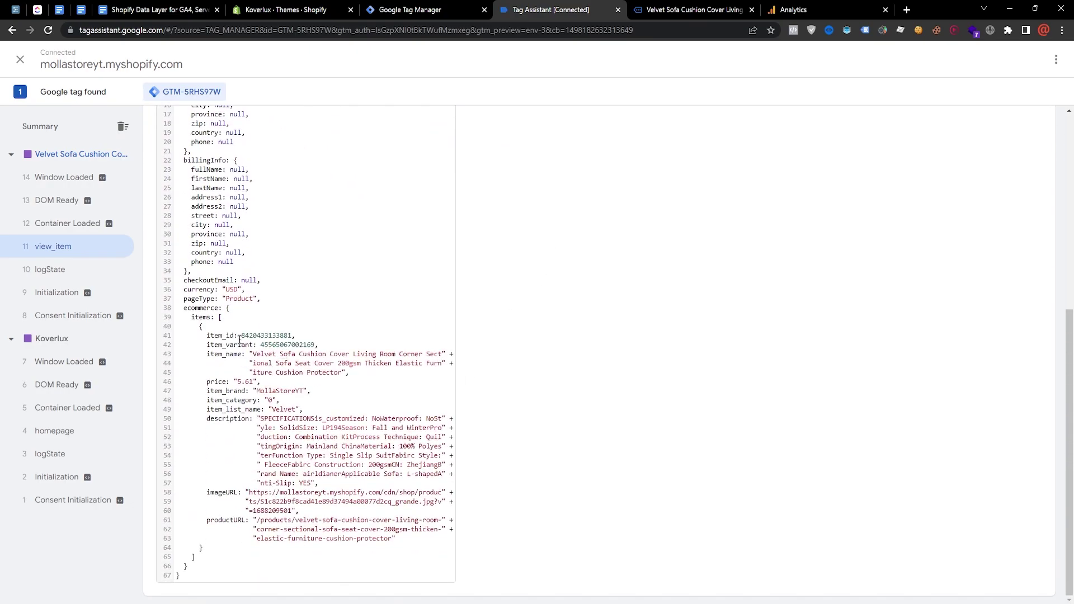
{"action": "left_click_drag", "start_coordinate": [185, 310], "coordinate": [204, 549]}
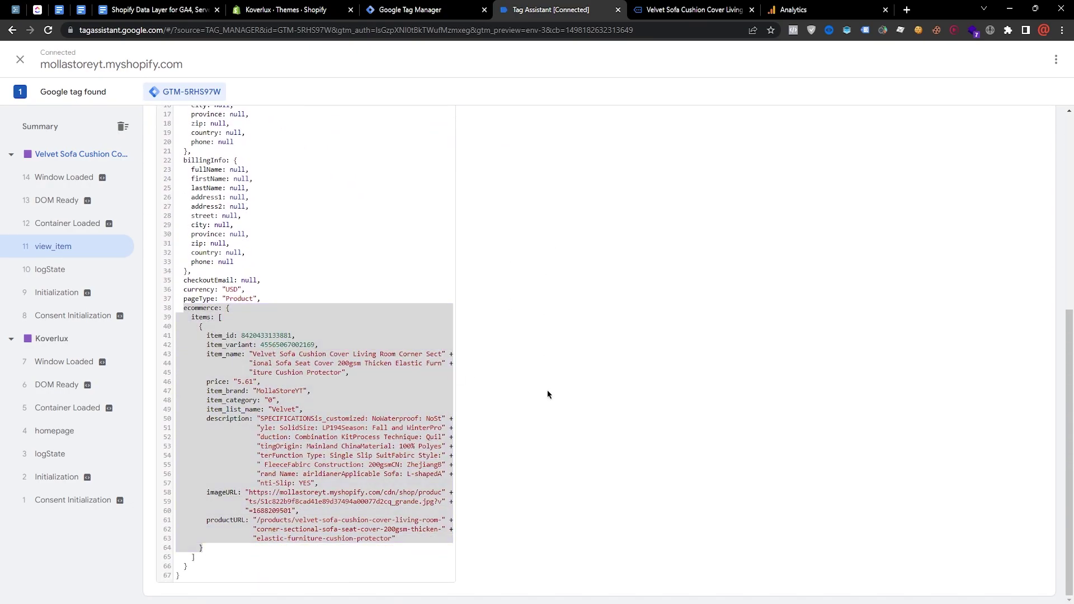
{"action": "scroll", "coordinate": [548, 391], "scroll_direction": "up", "scroll_amount": 5}
{"action": "left_click", "coordinate": [363, 390]}
{"action": "scroll", "coordinate": [364, 384], "scroll_direction": "down", "scroll_amount": 1}
{"action": "scroll", "coordinate": [573, 352], "scroll_direction": "up", "scroll_amount": 3}
{"action": "left_click", "coordinate": [617, 10]}
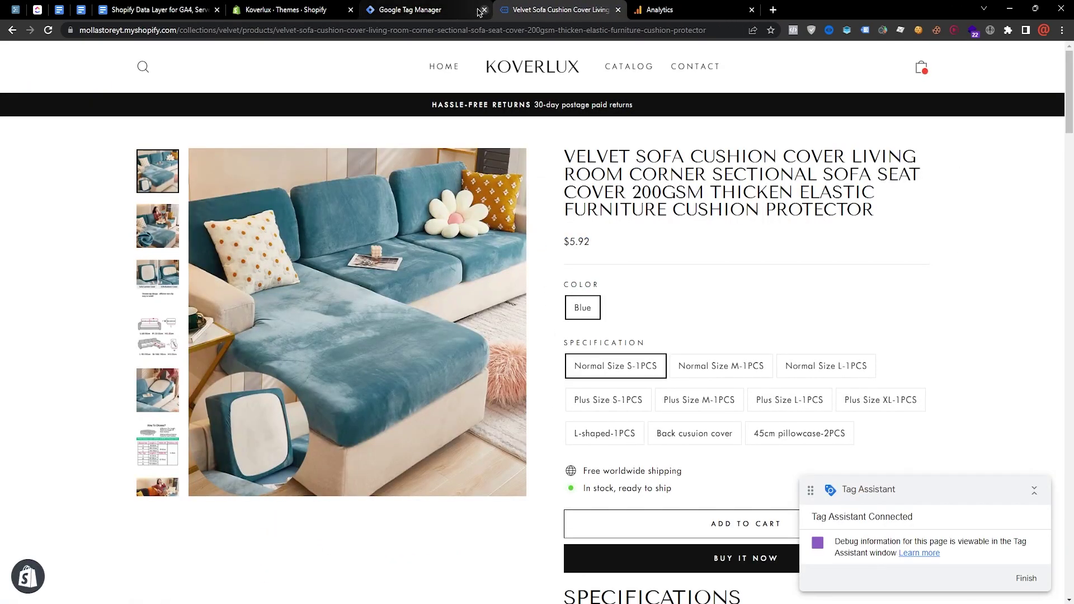
Switch to Tag Manager and import Shopify GA4 Ecommerce Tracking.json into the existing Default Workspace with the Overwrite option.
{"action": "left_click", "coordinate": [455, 7]}
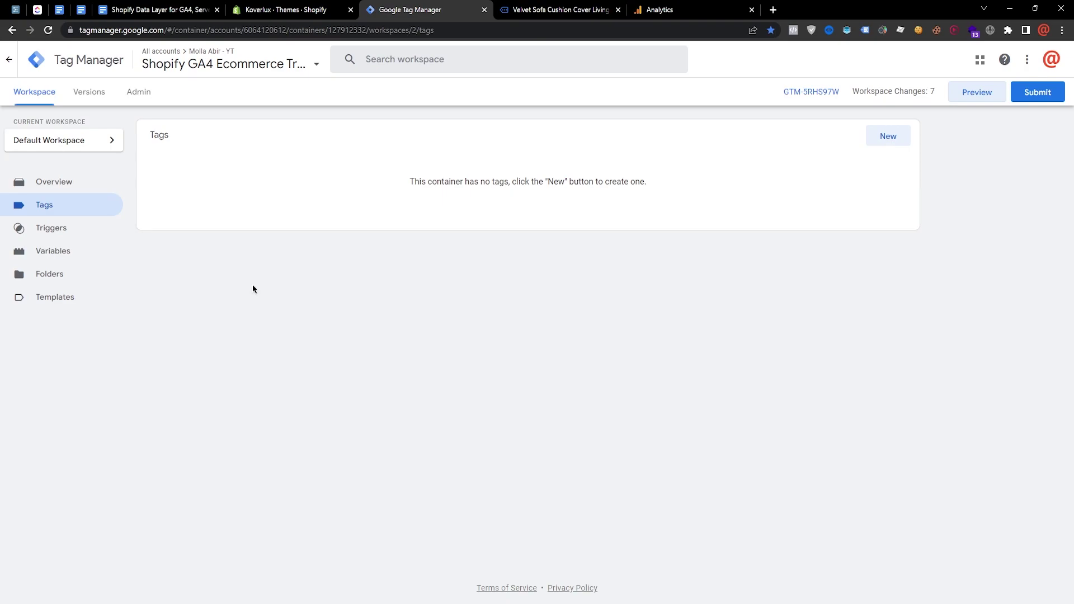
{"action": "left_click", "coordinate": [137, 93]}
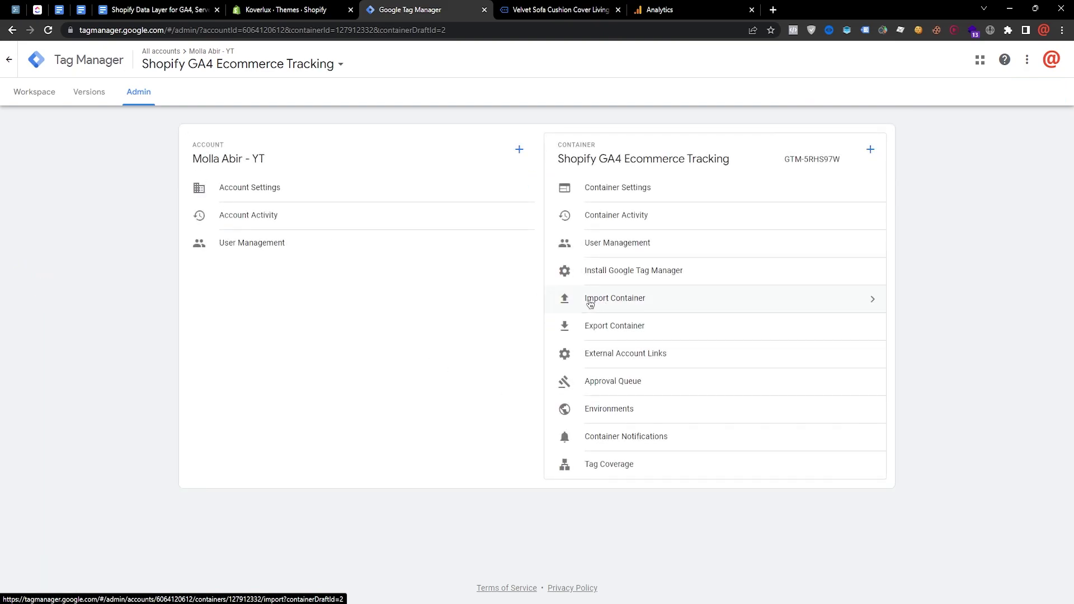
{"action": "left_click", "coordinate": [633, 305]}
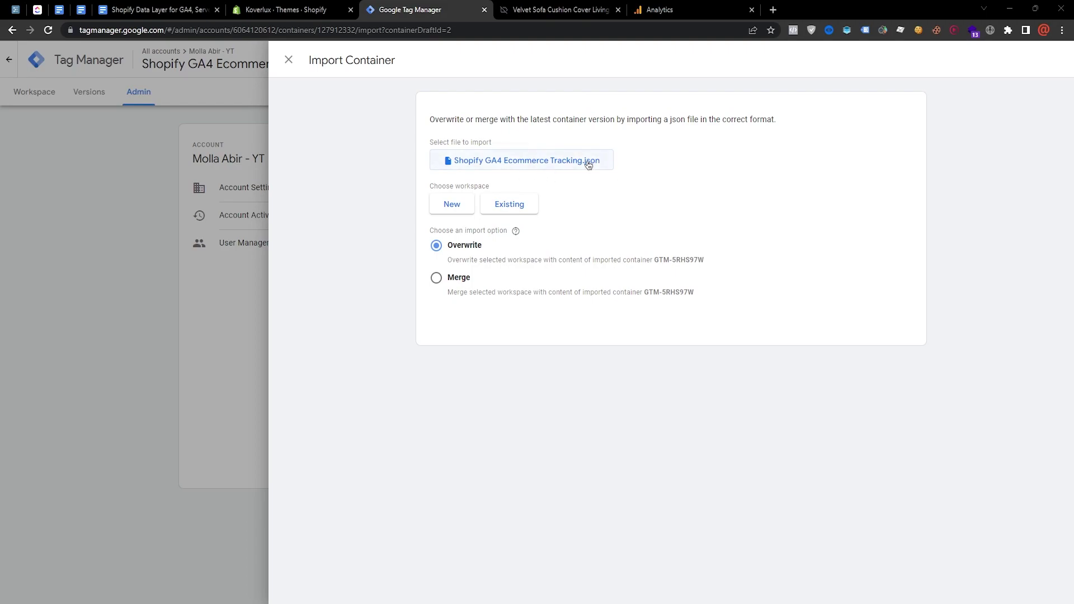
{"action": "left_click", "coordinate": [520, 211]}
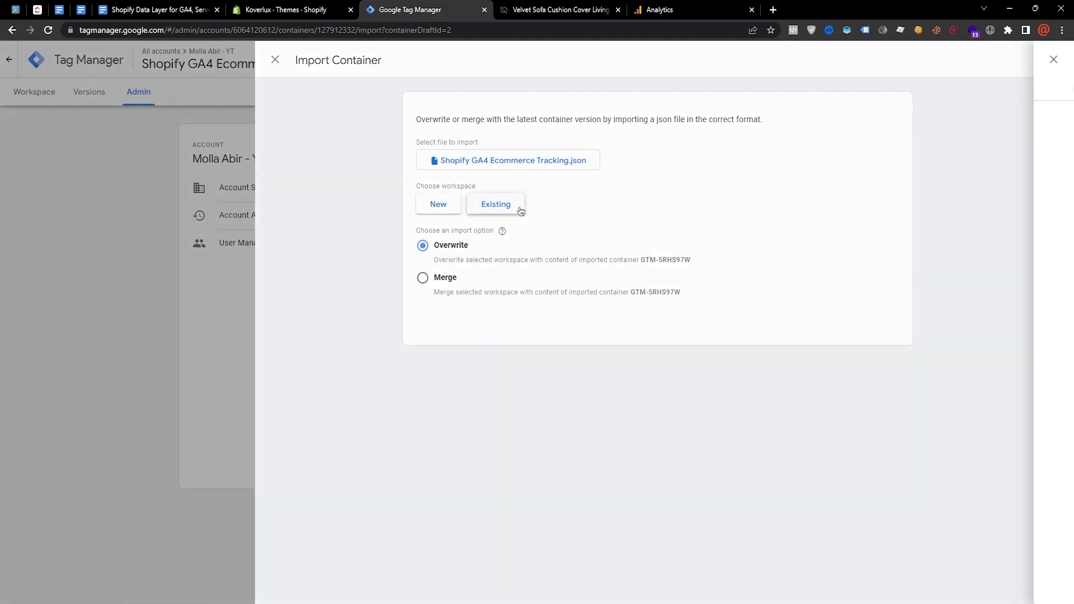
{"action": "left_click", "coordinate": [396, 113]}
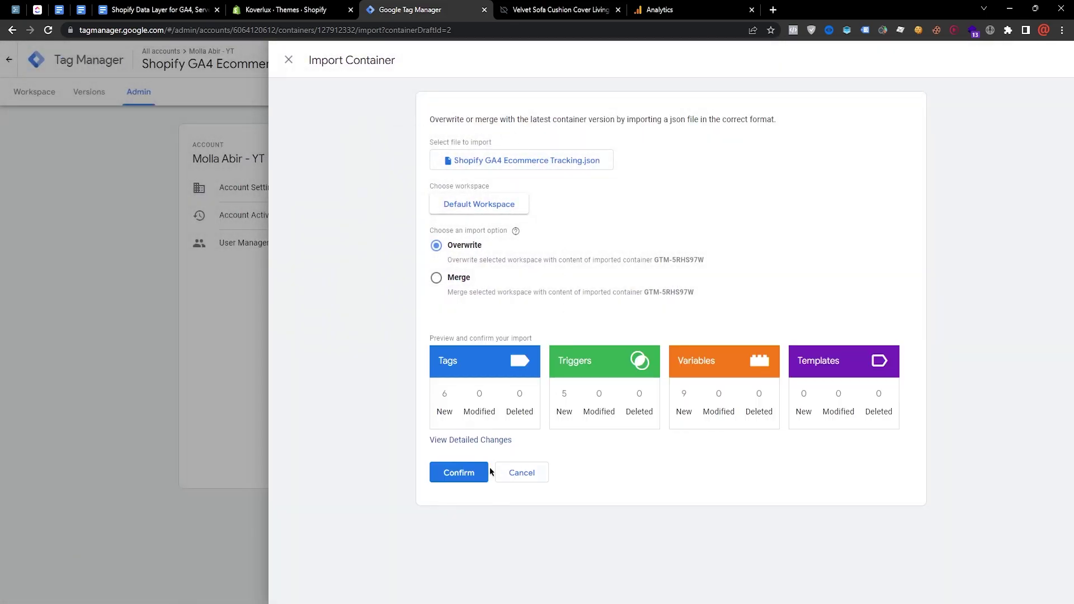
{"action": "left_click", "coordinate": [459, 475]}
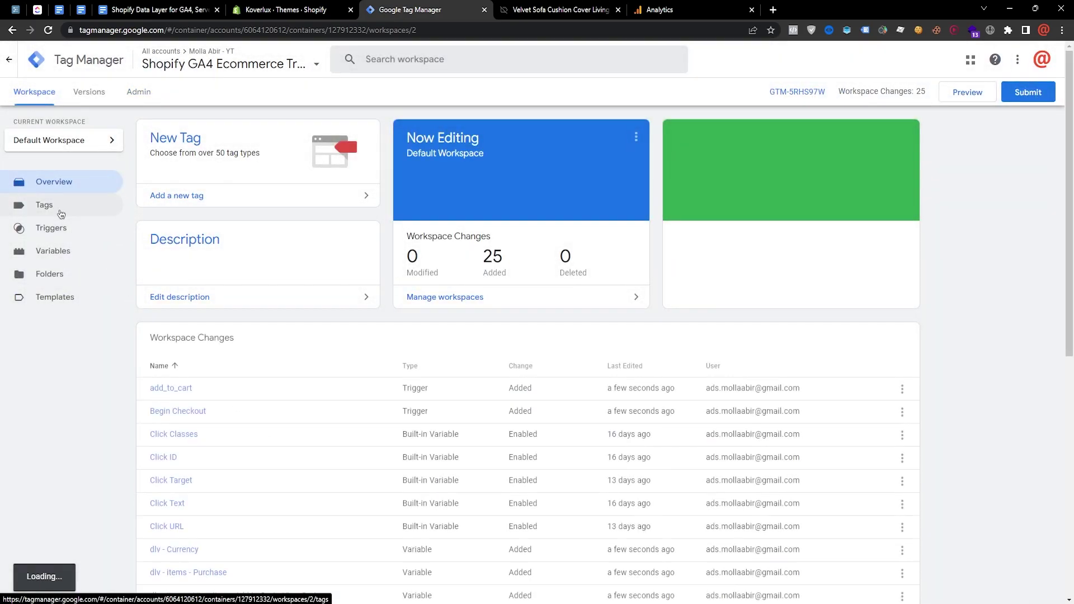
Review the container's imported tags, triggers and variables, and return to the tag list.
{"action": "left_click", "coordinate": [61, 214]}
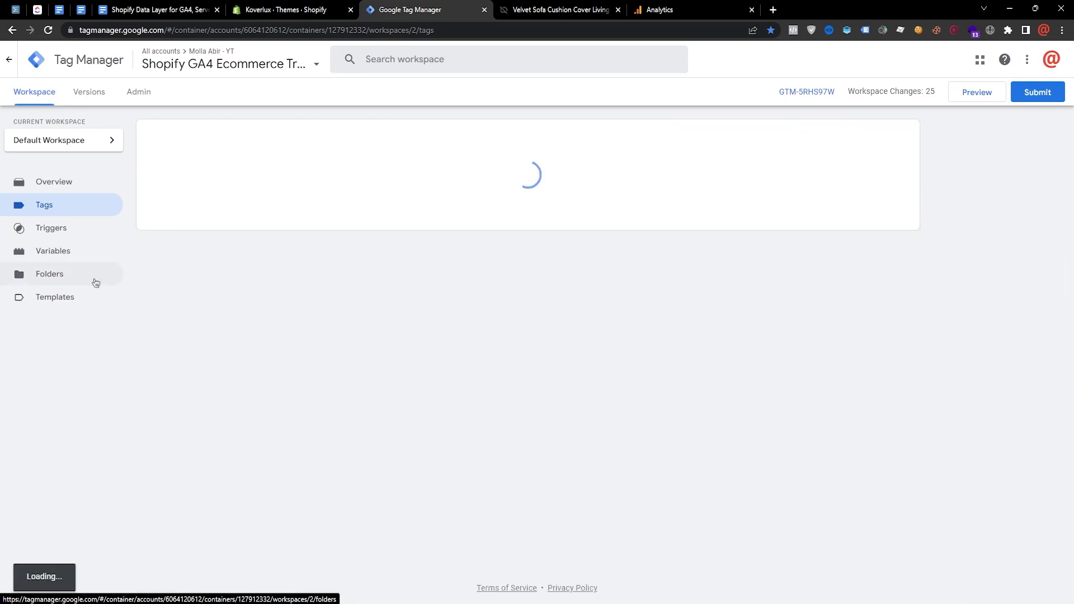
{"action": "left_click", "coordinate": [66, 230]}
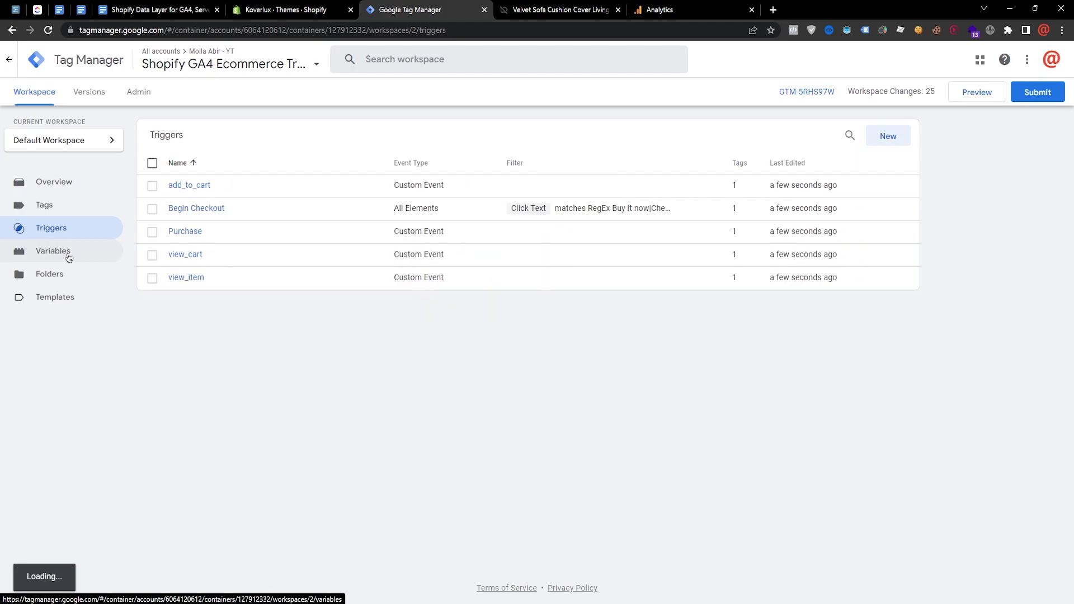
{"action": "left_click", "coordinate": [68, 256]}
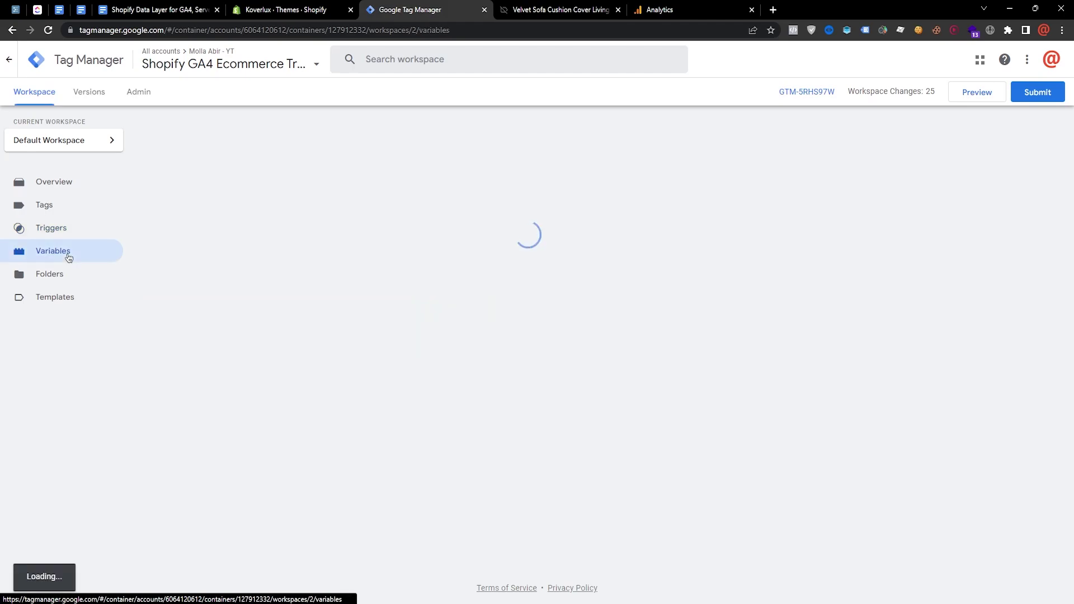
{"action": "left_click", "coordinate": [63, 208]}
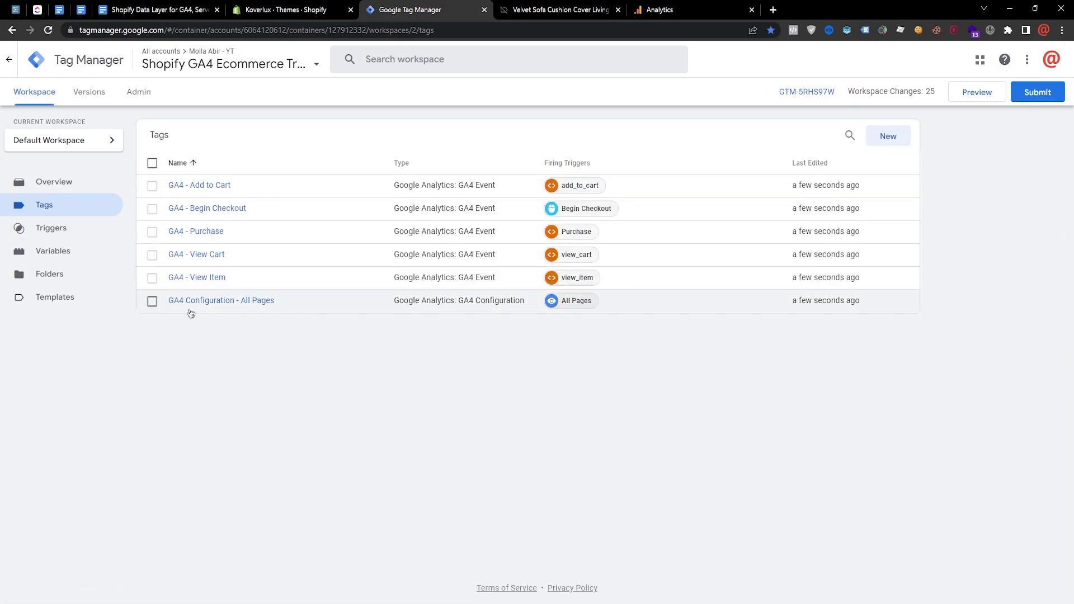
Open the GA4 Configuration - All Pages tag's measurement ID for editing, switch to Analytics, and start a new web data stream.
{"action": "left_click", "coordinate": [216, 301]}
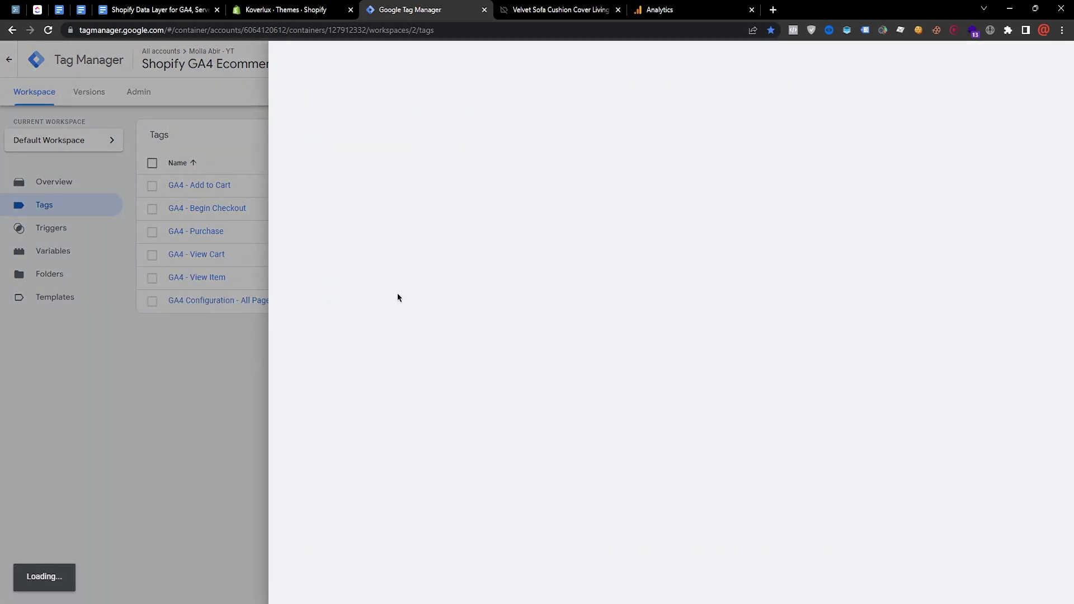
{"action": "left_click", "coordinate": [519, 269]}
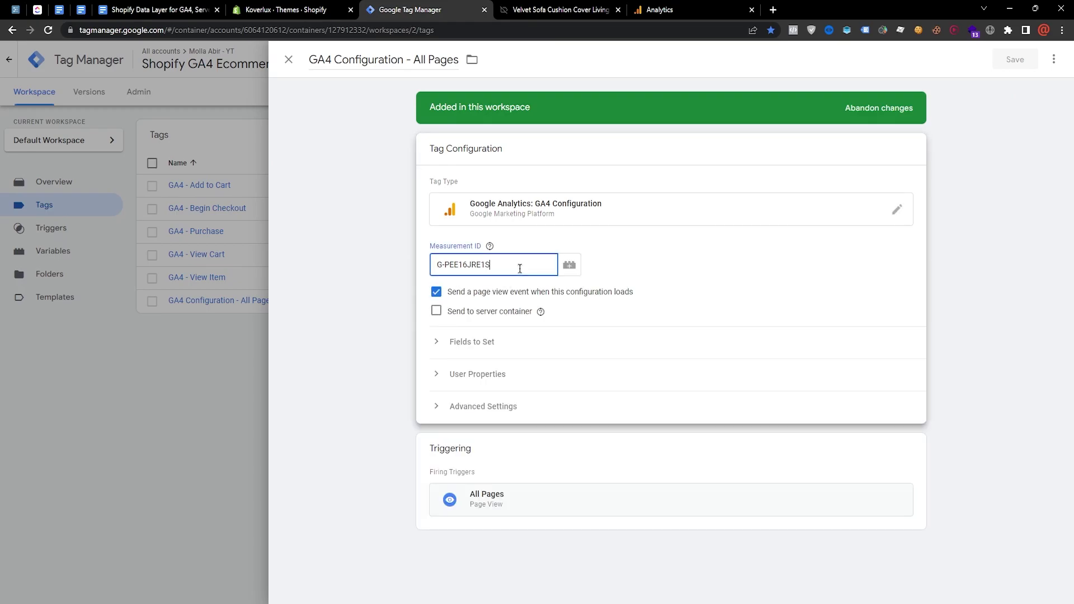
{"action": "left_click", "coordinate": [704, 5]}
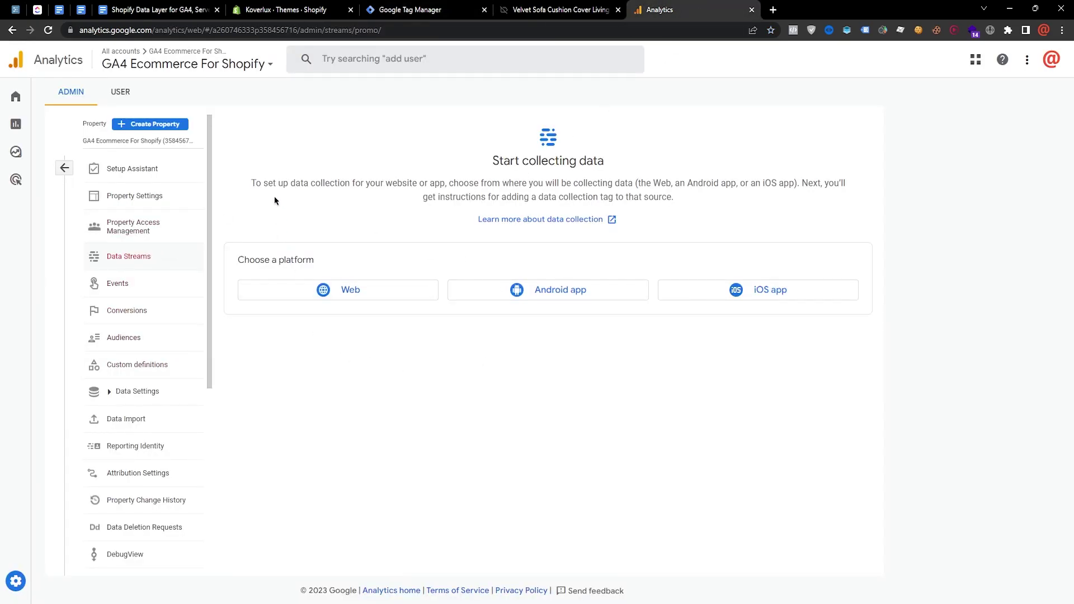
{"action": "left_click", "coordinate": [125, 257]}
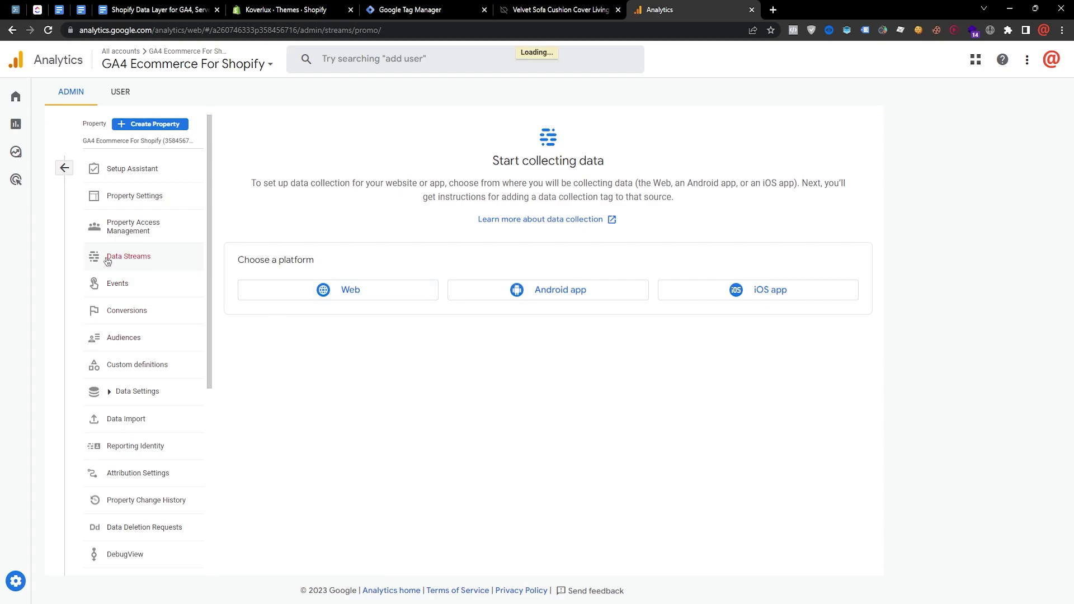
{"action": "left_click", "coordinate": [348, 289]}
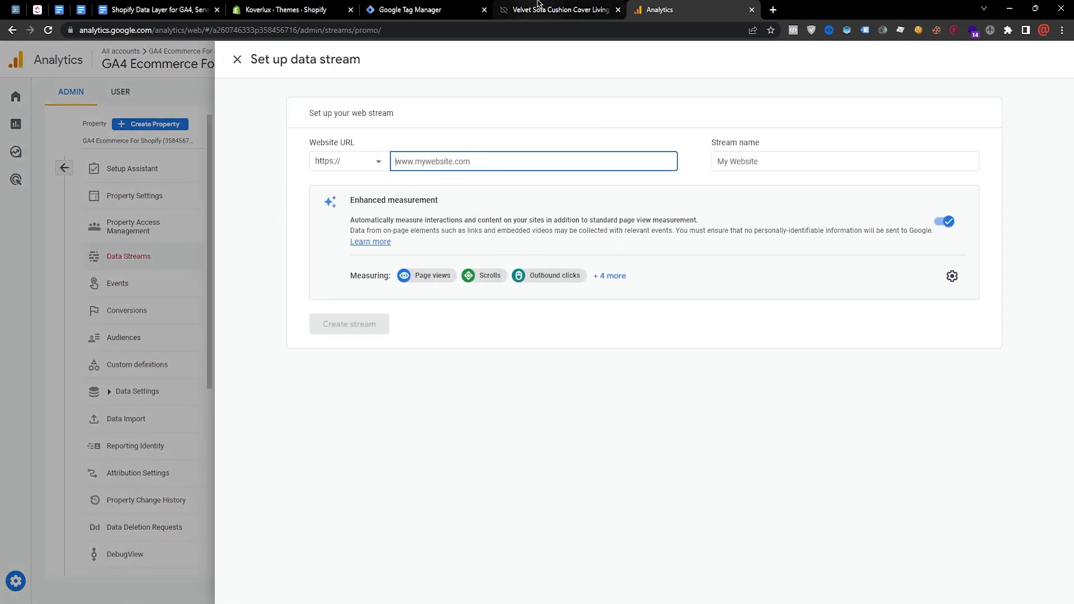
Copy the domain mollastoreyt.myshopify.com/ from the store's product page address and enter it as the web stream's website URL in Analytics.
{"action": "left_click", "coordinate": [559, 9]}
{"action": "left_click", "coordinate": [259, 30]}
{"action": "left_click_drag", "start_coordinate": [207, 29], "coordinate": [104, 29]}
{"action": "right_click", "coordinate": [110, 33]}
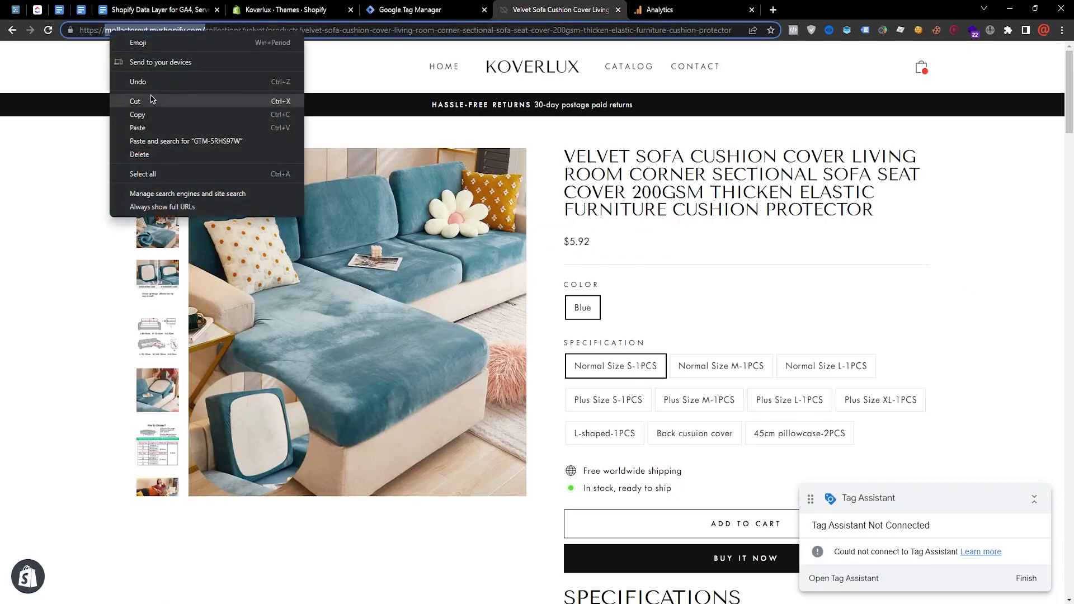
{"action": "left_click", "coordinate": [135, 111]}
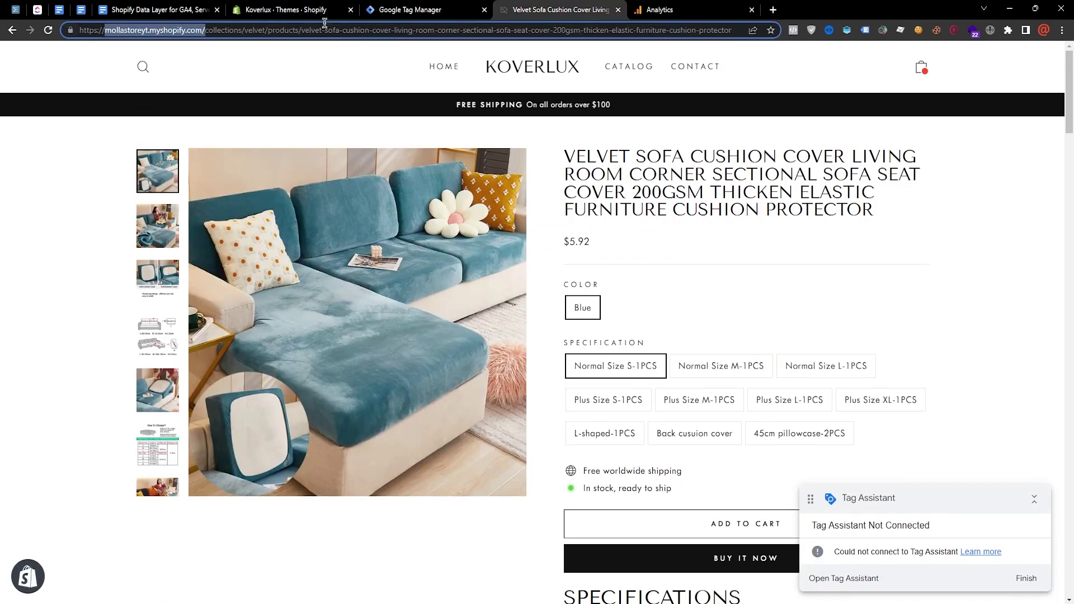
{"action": "left_click", "coordinate": [442, 9]}
{"action": "left_click", "coordinate": [660, 10]}
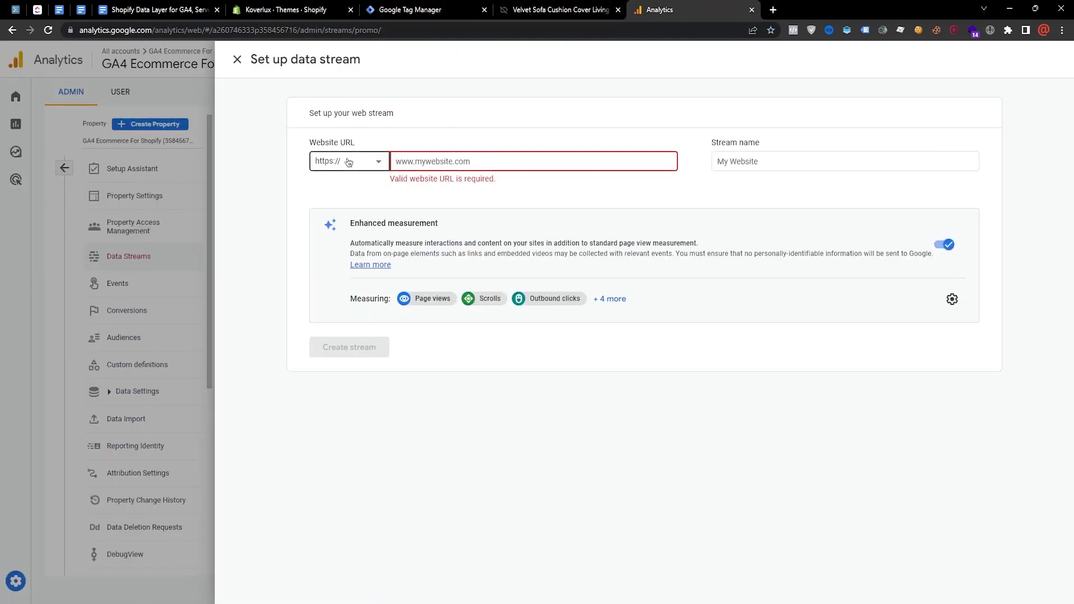
{"action": "right_click", "coordinate": [438, 163]}
{"action": "left_click", "coordinate": [476, 254]}
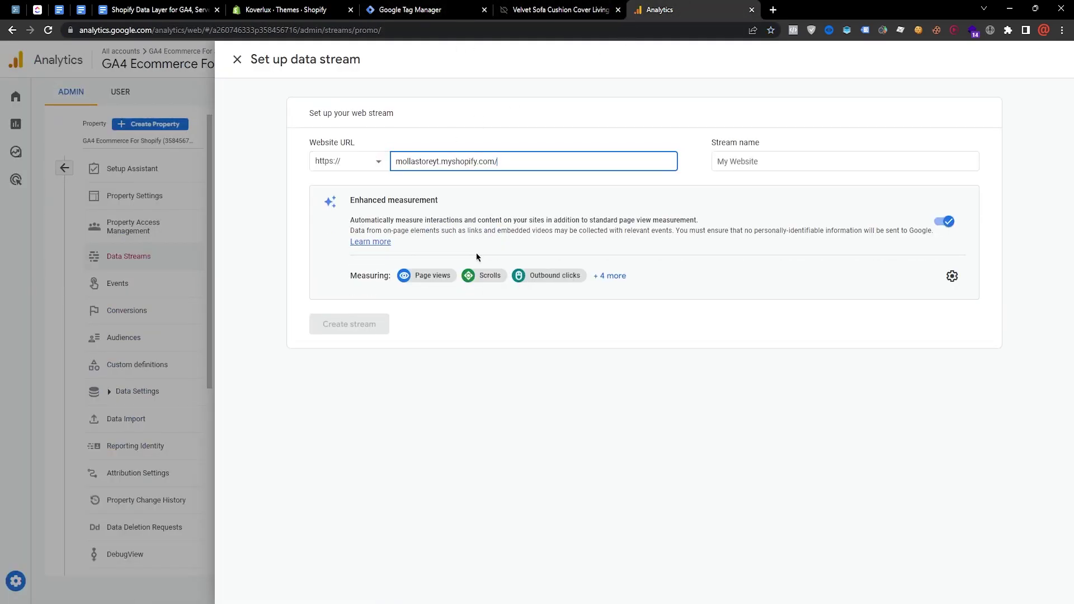
Name the web stream mollastoreyt, reusing the store name from its website URL.
{"action": "left_click", "coordinate": [767, 161]}
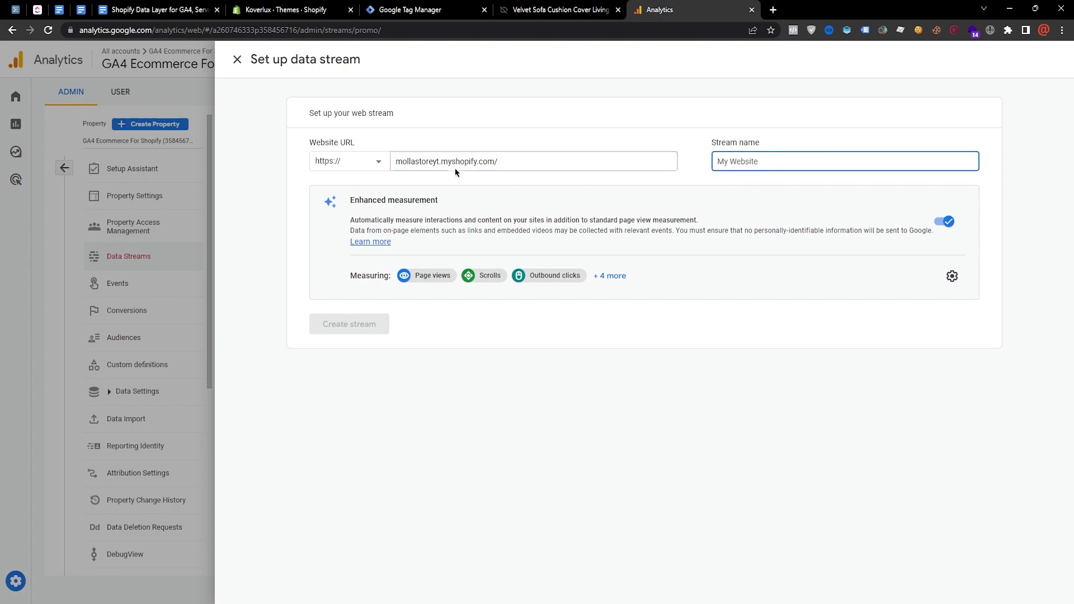
{"action": "double_click", "coordinate": [440, 163]}
{"action": "key", "text": "ctrl+c"}
{"action": "left_click", "coordinate": [789, 162]}
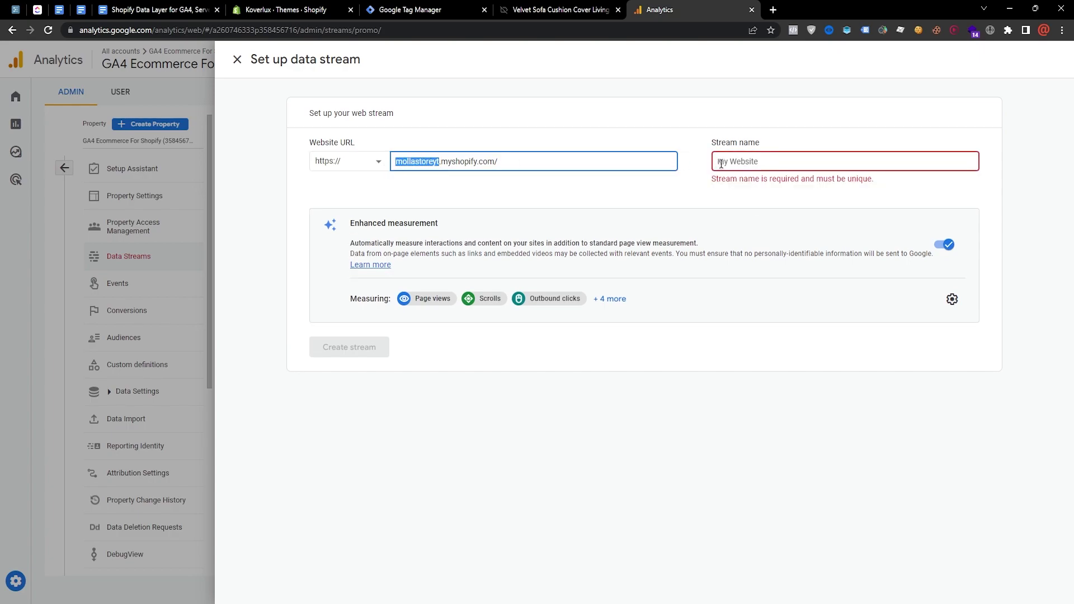
{"action": "key", "text": "ctrl+v"}
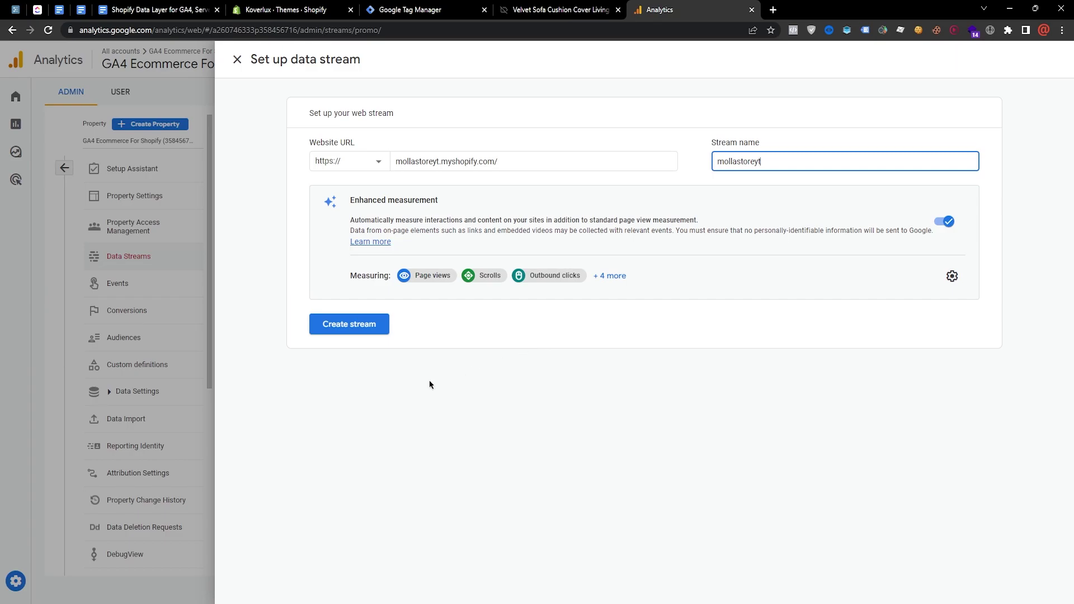
Turn off file downloads, video engagement and form interactions in enhanced measurement, save, create the stream, and dismiss the installation instructions.
{"action": "left_click", "coordinate": [953, 278]}
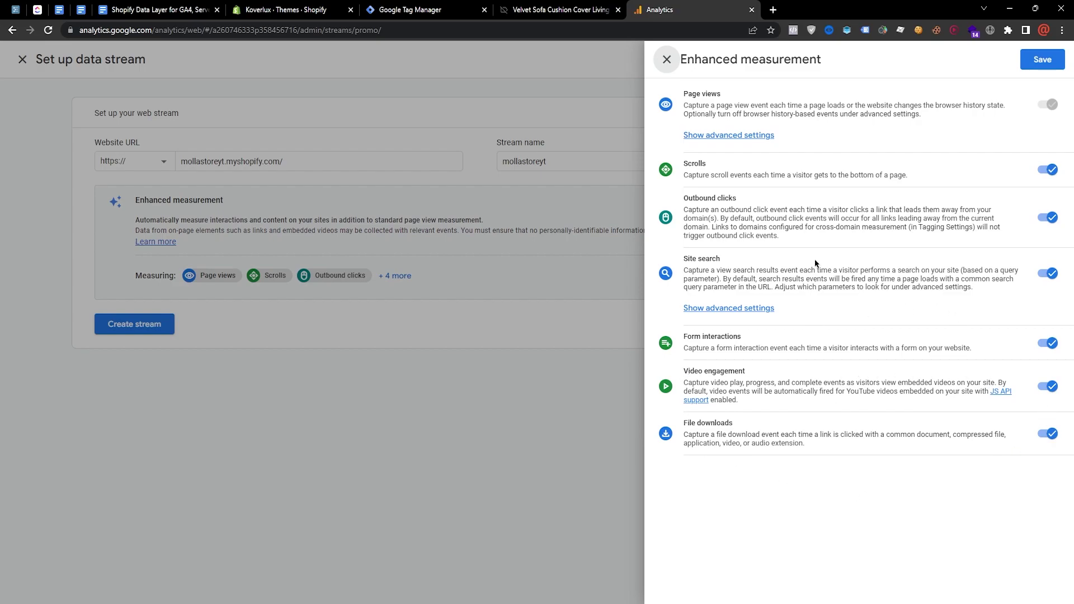
{"action": "left_click", "coordinate": [1047, 435]}
{"action": "left_click", "coordinate": [1048, 387]}
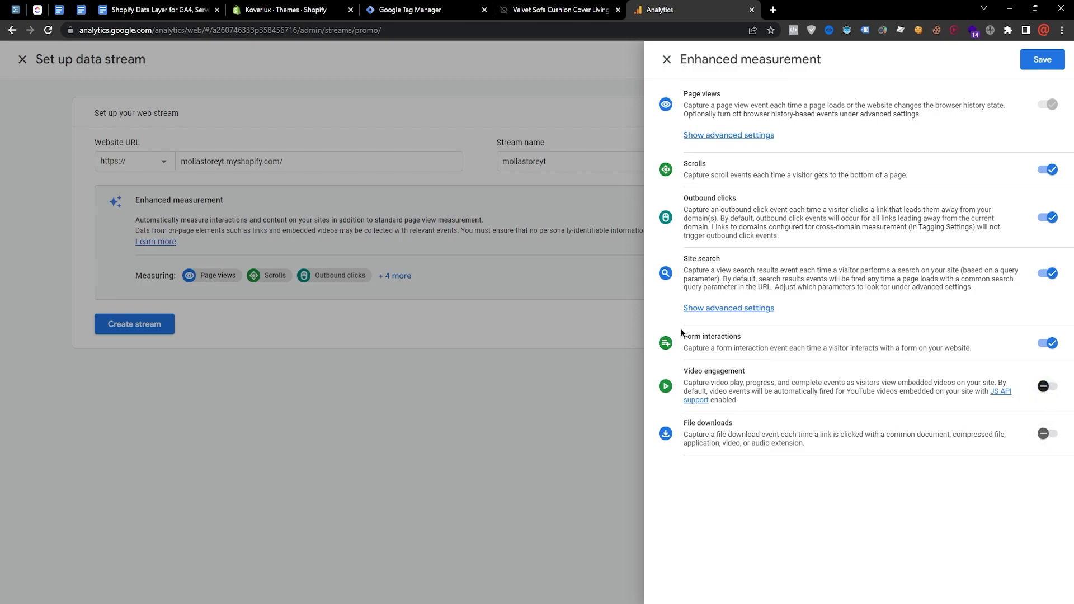
{"action": "left_click", "coordinate": [1051, 343]}
{"action": "left_click", "coordinate": [1048, 218]}
{"action": "left_click", "coordinate": [1050, 221]}
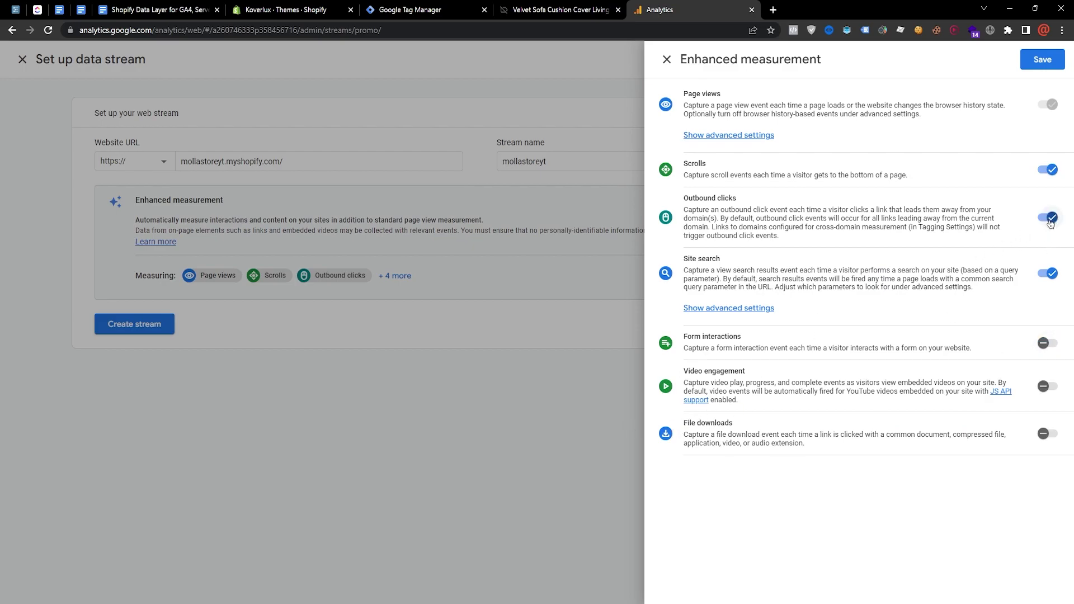
{"action": "left_click", "coordinate": [1044, 63]}
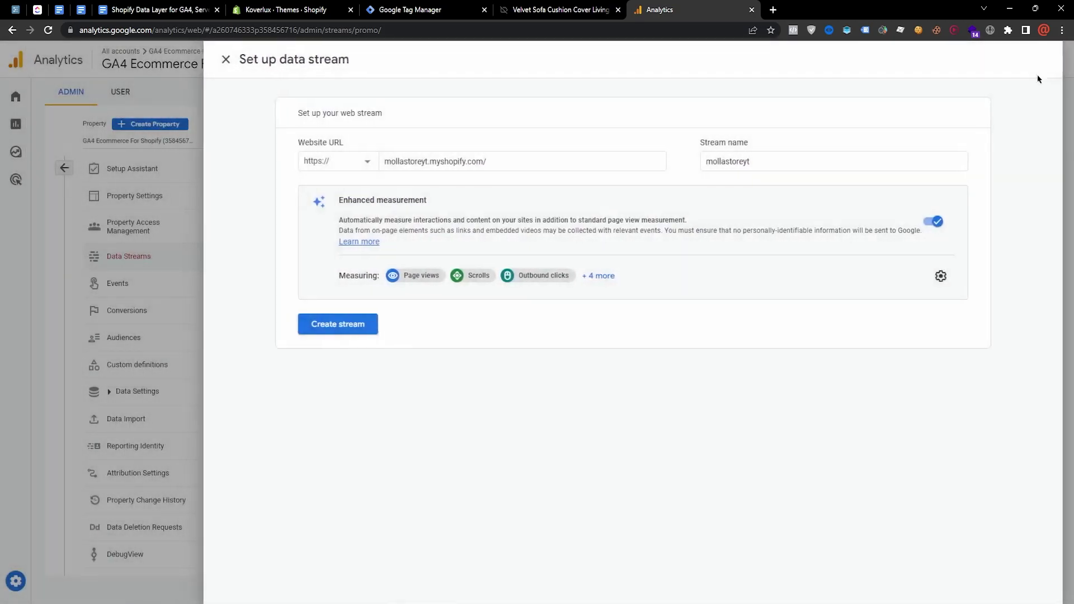
{"action": "left_click", "coordinate": [362, 329]}
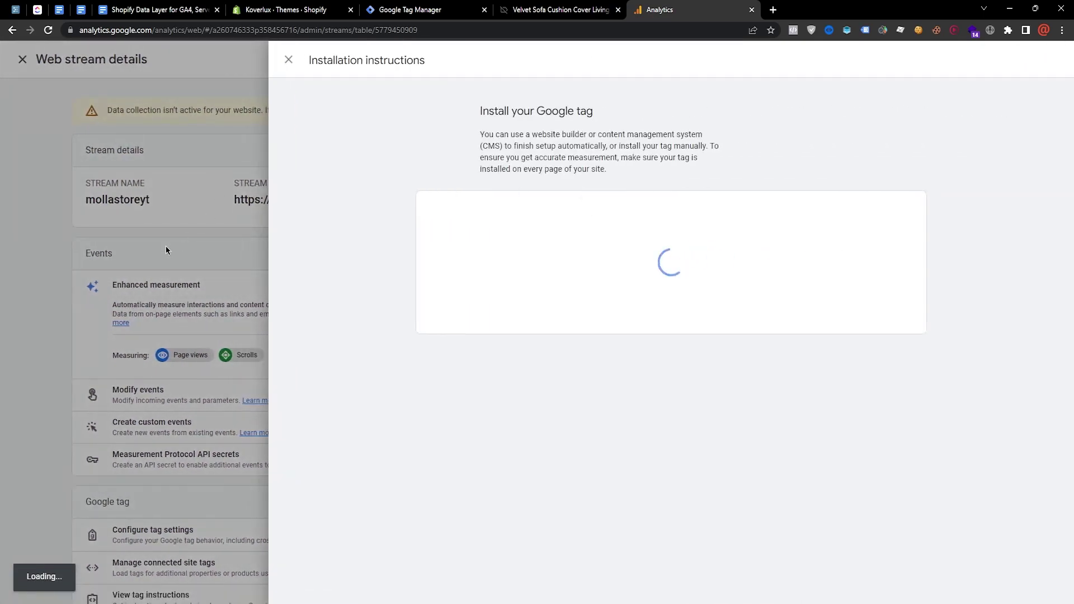
{"action": "left_click", "coordinate": [288, 60]}
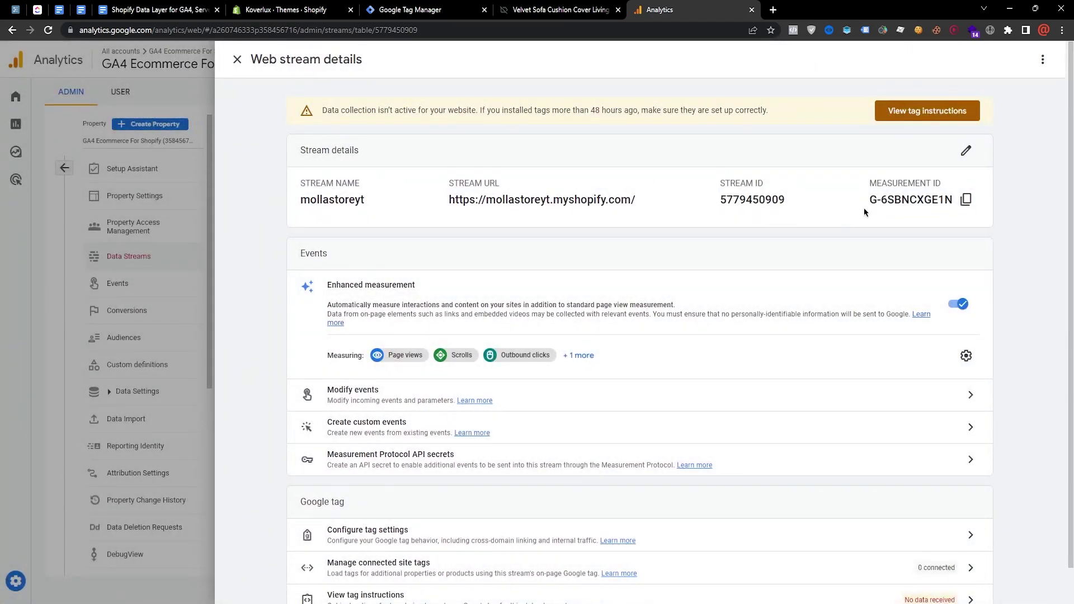
Replace the GA4 Configuration - All Pages tag's measurement ID in Tag Manager with the one copied from the new stream, and save the tag.
{"action": "left_click", "coordinate": [967, 200]}
{"action": "left_click", "coordinate": [406, 5]}
{"action": "left_click", "coordinate": [503, 261]}
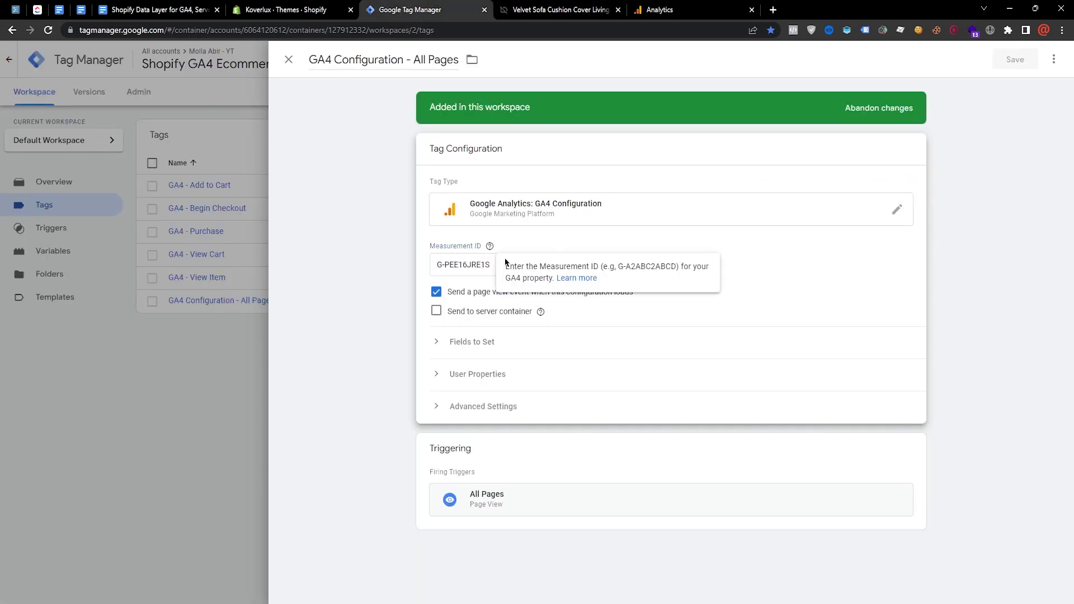
{"action": "left_click", "coordinate": [478, 267]}
{"action": "left_click_drag", "start_coordinate": [519, 266], "coordinate": [442, 264]}
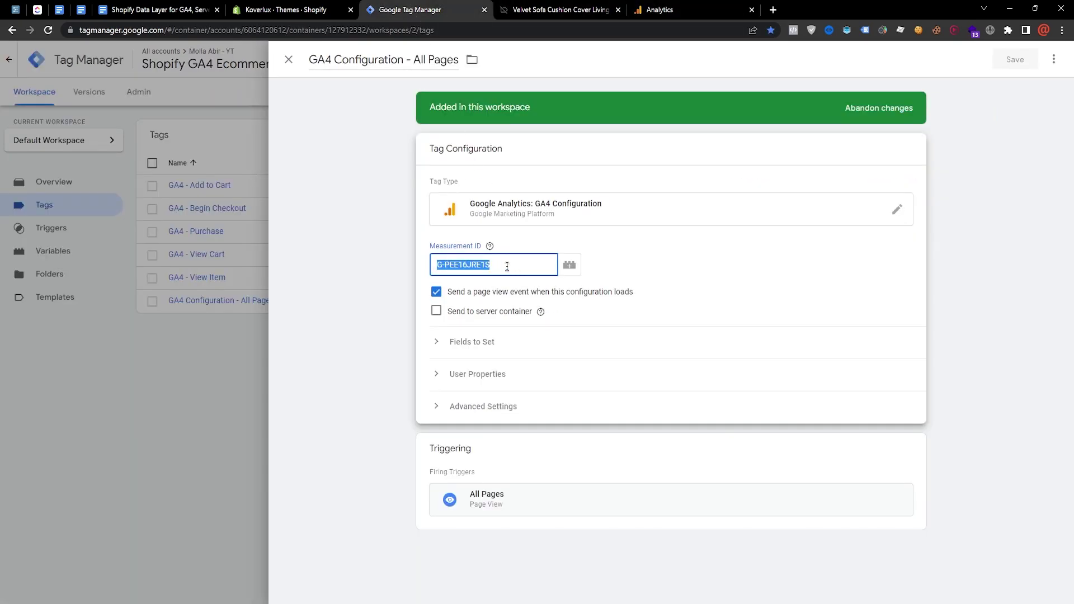
{"action": "key", "text": "ctrl+v"}
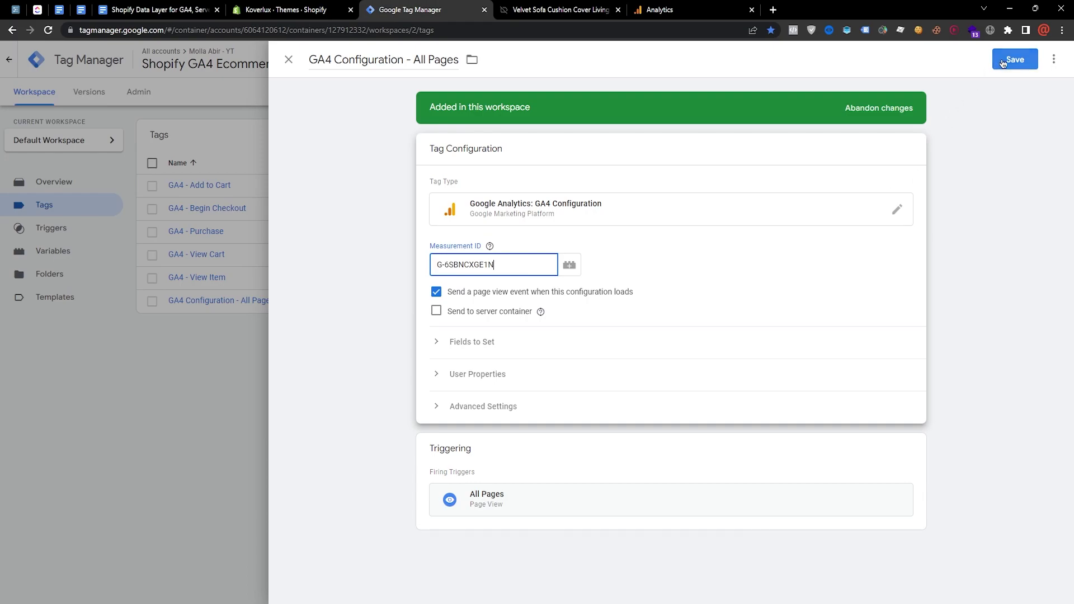
{"action": "left_click", "coordinate": [1015, 61]}
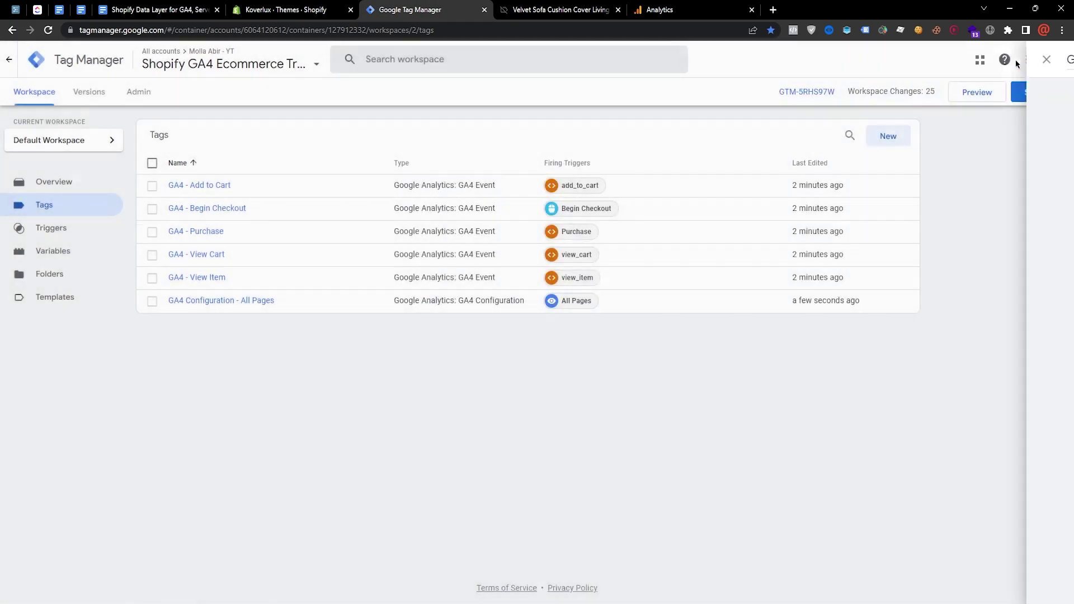
Publish the workspace changes as a version named GA4 Ecommerce Tracking and close the version summary.
{"action": "left_click", "coordinate": [1036, 94]}
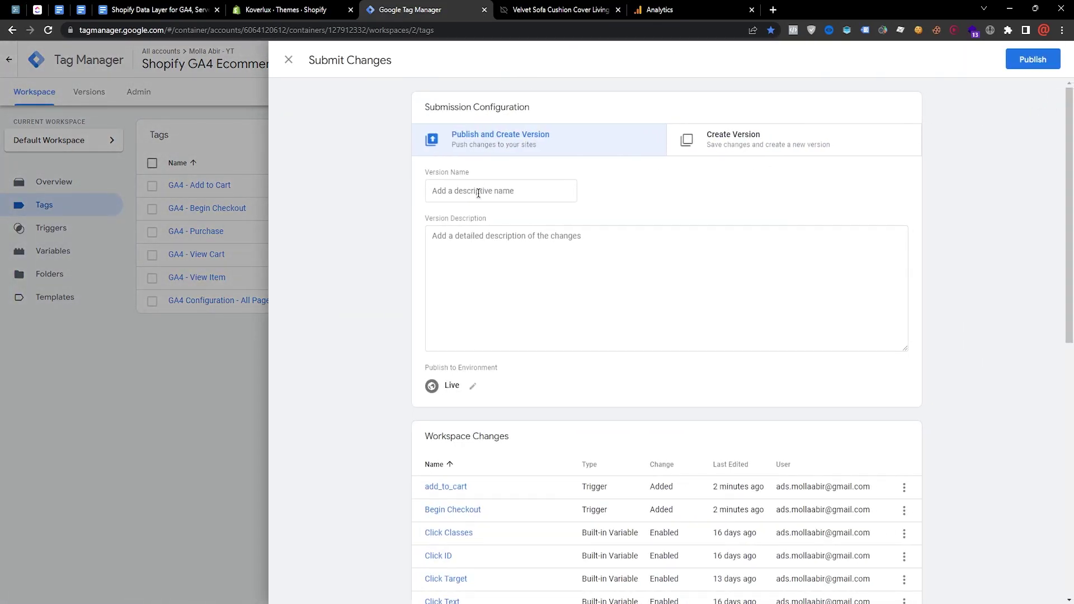
{"action": "left_click", "coordinate": [478, 193]}
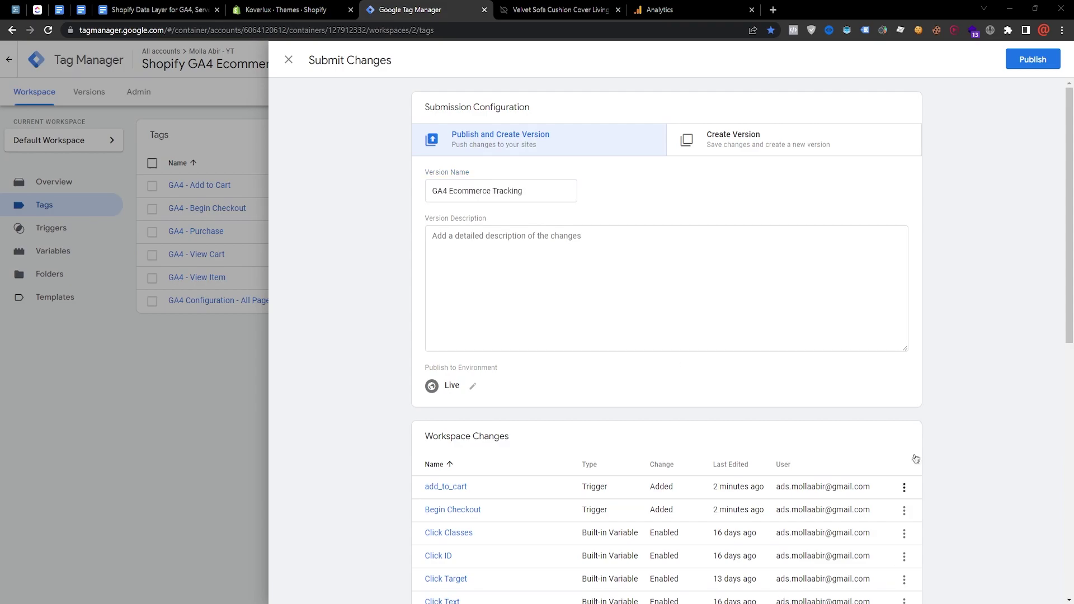
{"action": "left_click", "coordinate": [1041, 64]}
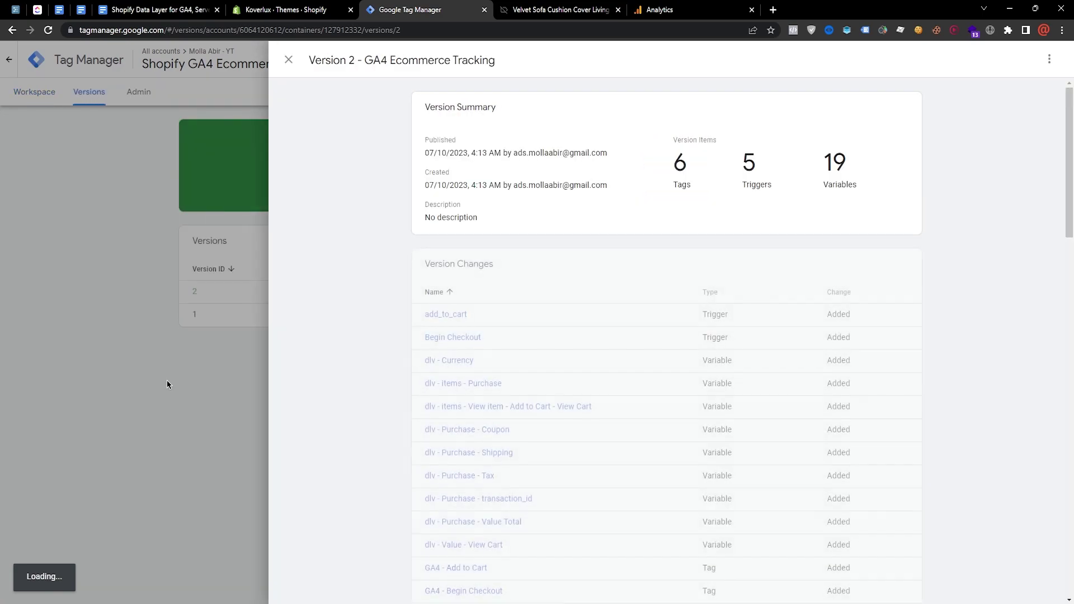
{"action": "left_click", "coordinate": [166, 380]}
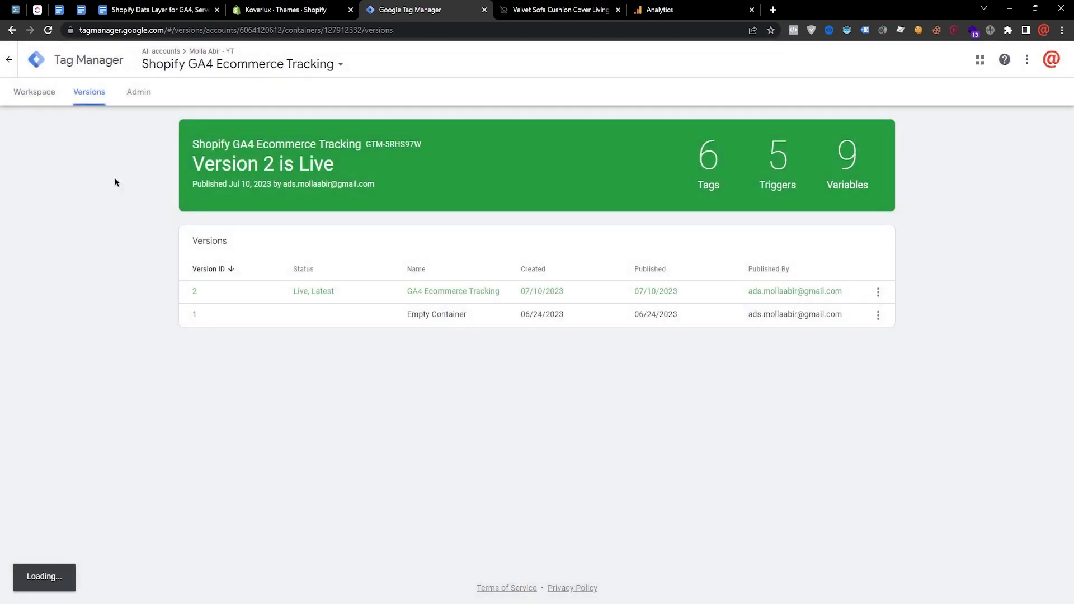
{"action": "left_click", "coordinate": [35, 94]}
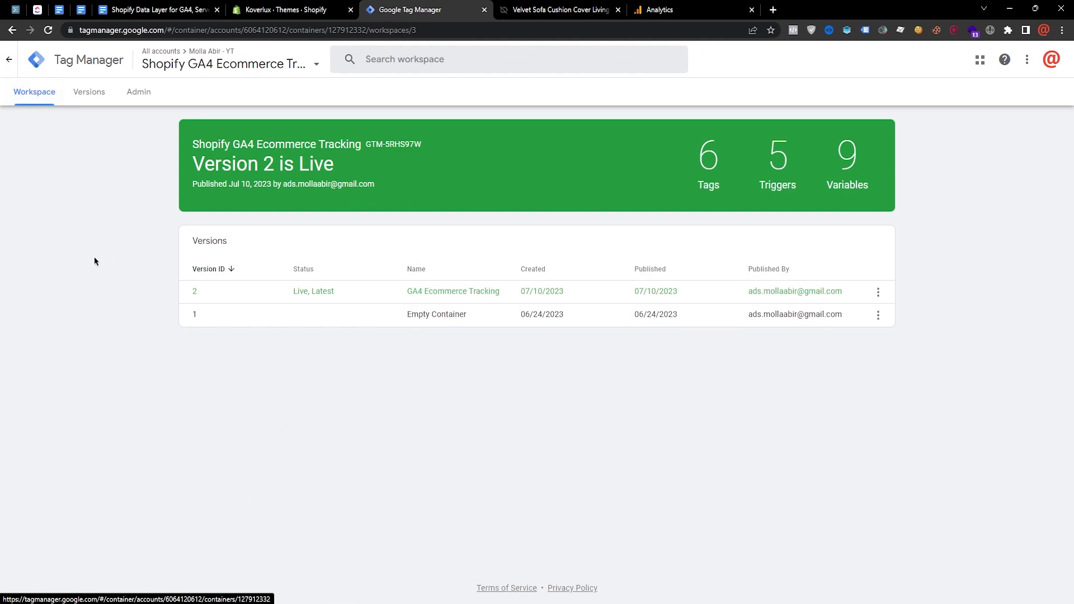
{"action": "left_click", "coordinate": [49, 31]}
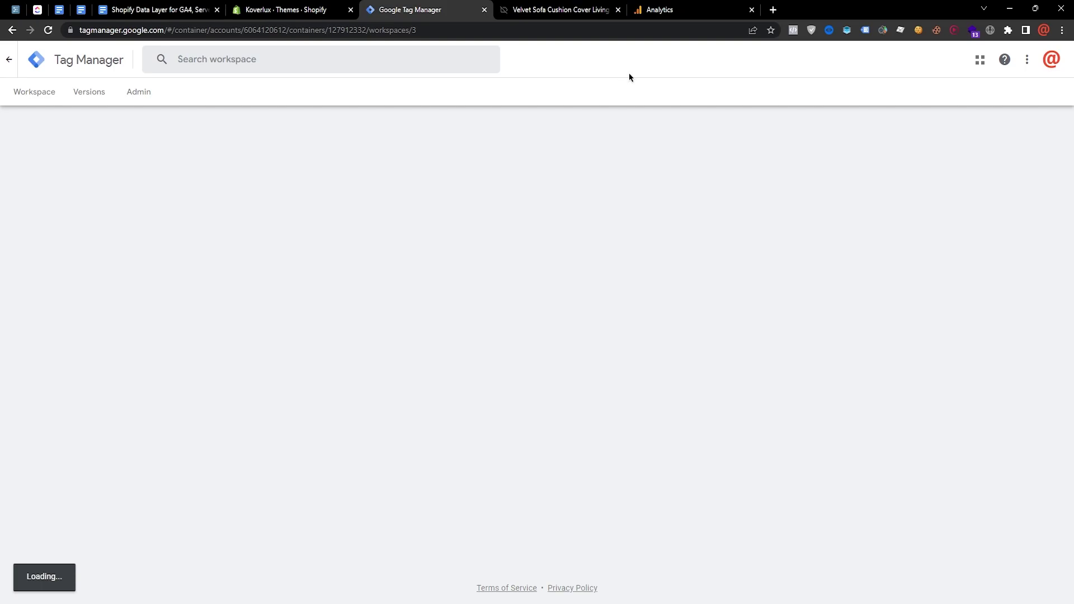
{"action": "left_click", "coordinate": [618, 10]}
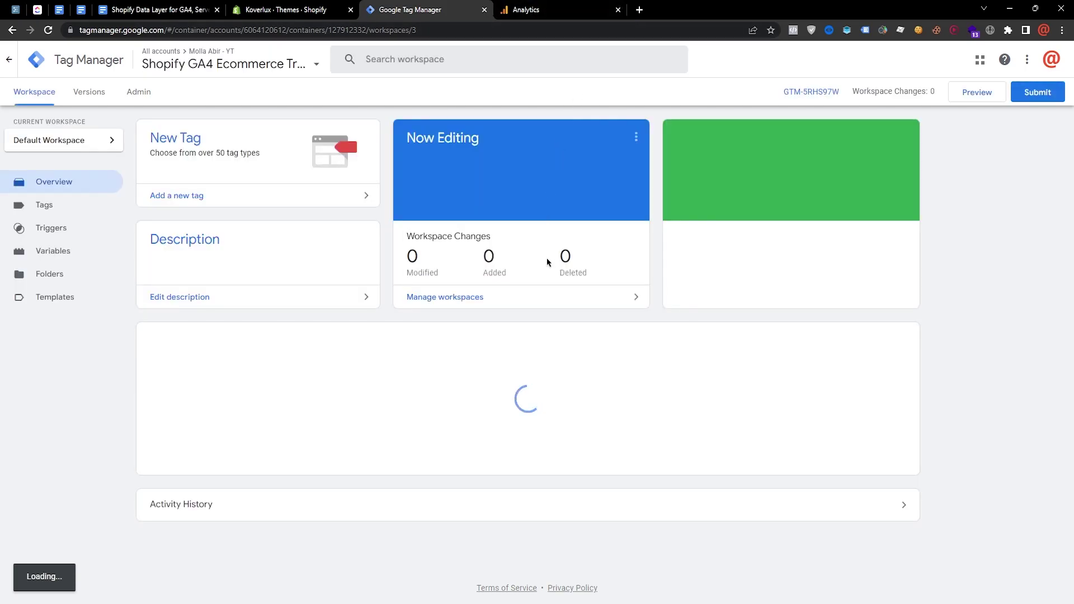
{"action": "left_click", "coordinate": [983, 95]}
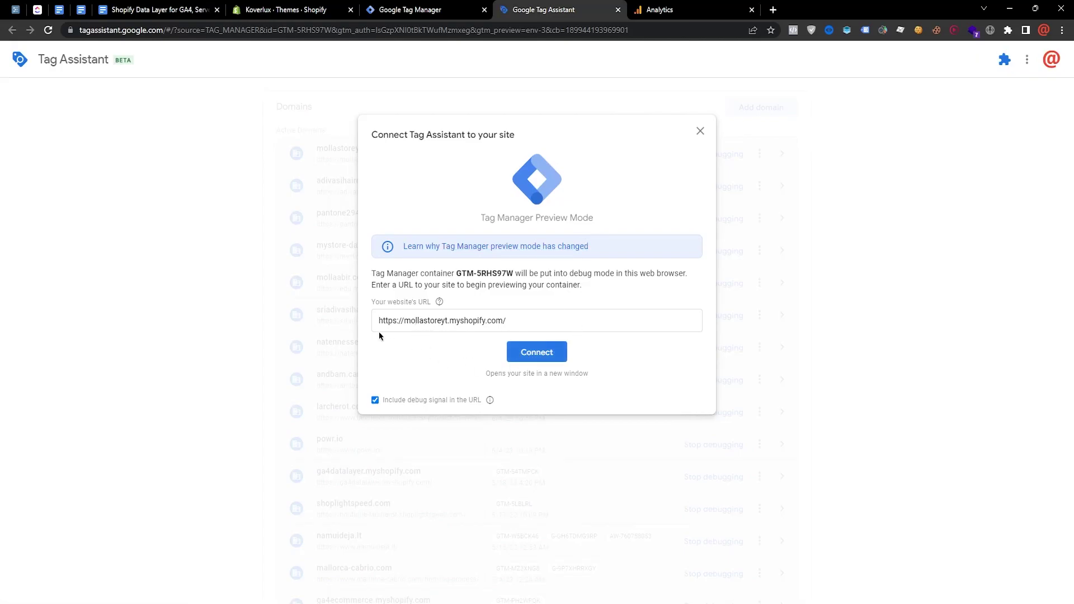
{"action": "left_click", "coordinate": [534, 354]}
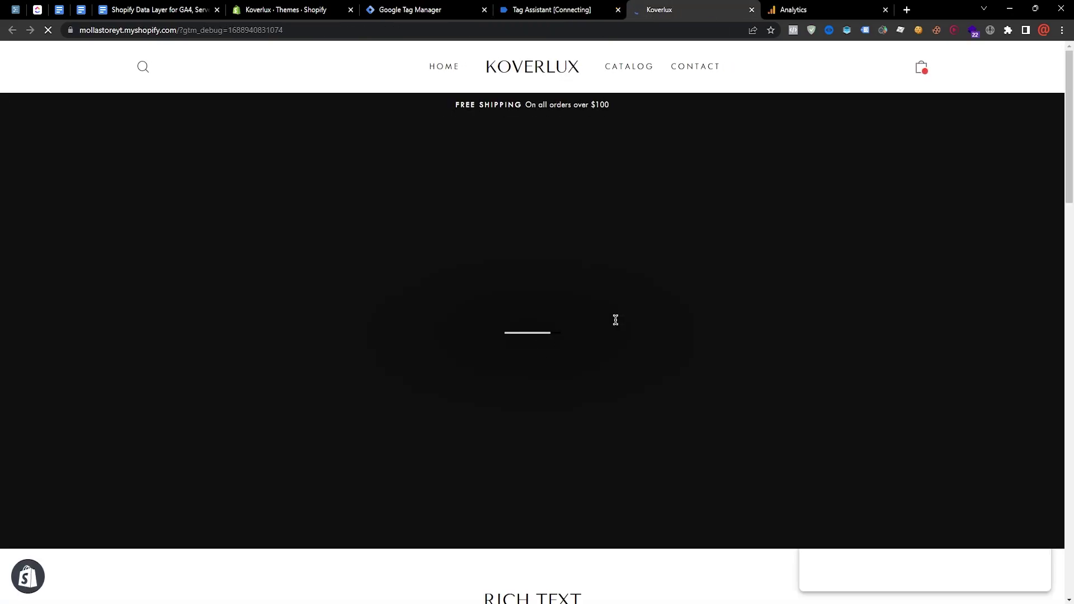
{"action": "left_click", "coordinate": [547, 5]}
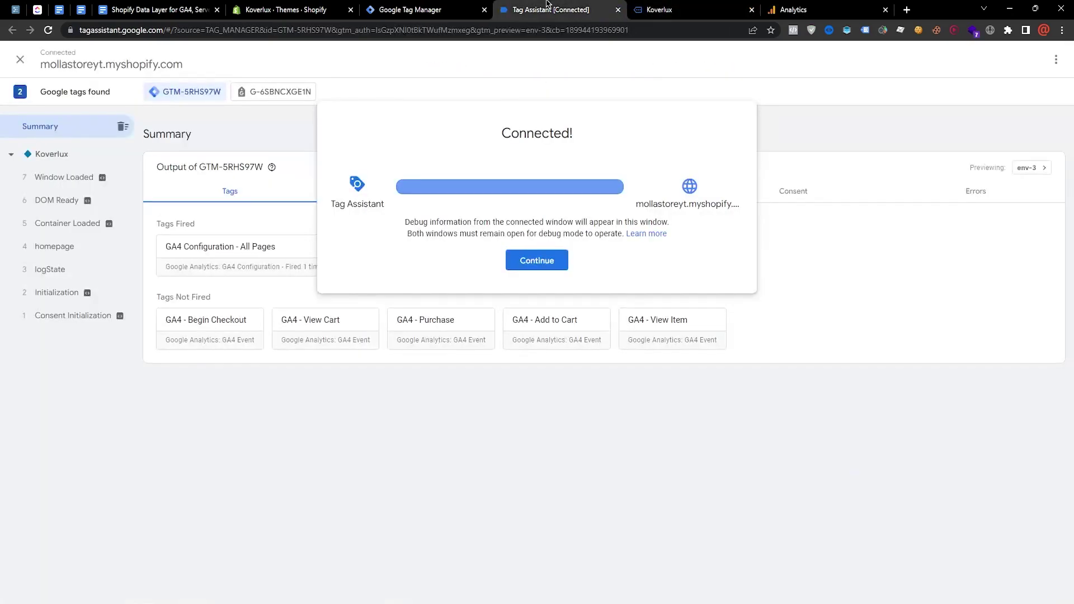
{"action": "left_click", "coordinate": [537, 262]}
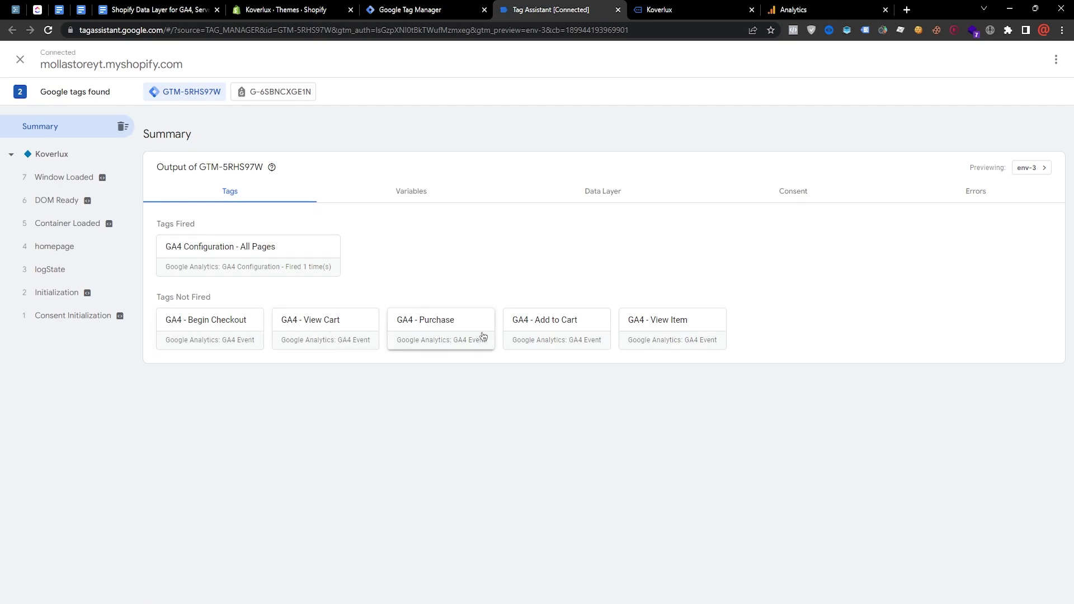
Switch to the connected store page, open the blue velvet sofa cushion cover product, and add it to the cart.
{"action": "left_click", "coordinate": [658, 10]}
{"action": "scroll", "coordinate": [550, 287], "scroll_direction": "down", "scroll_amount": 15}
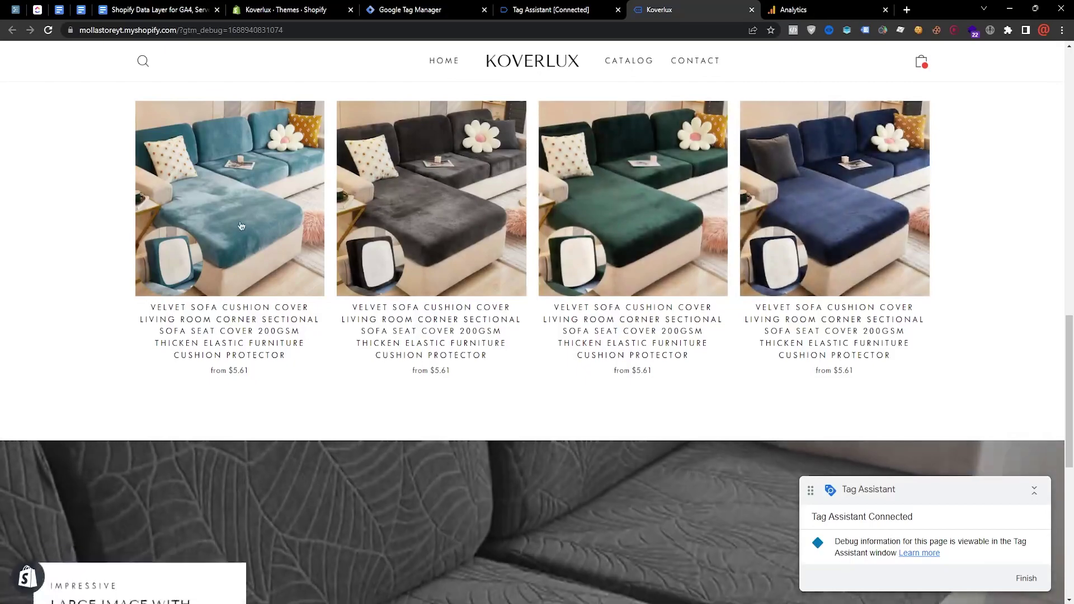
{"action": "left_click", "coordinate": [239, 223]}
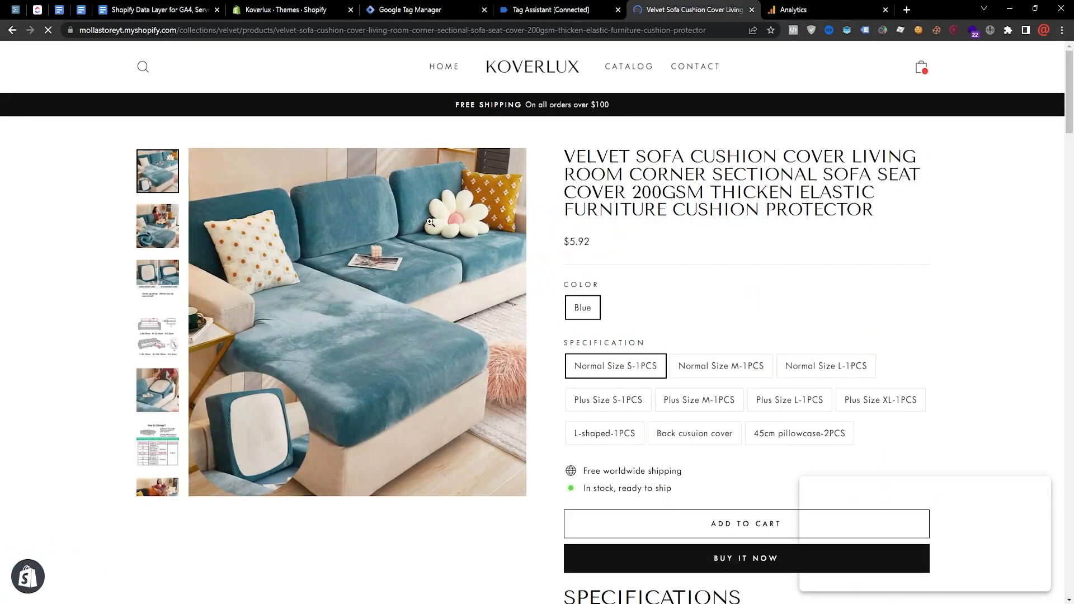
{"action": "left_click", "coordinate": [698, 530]}
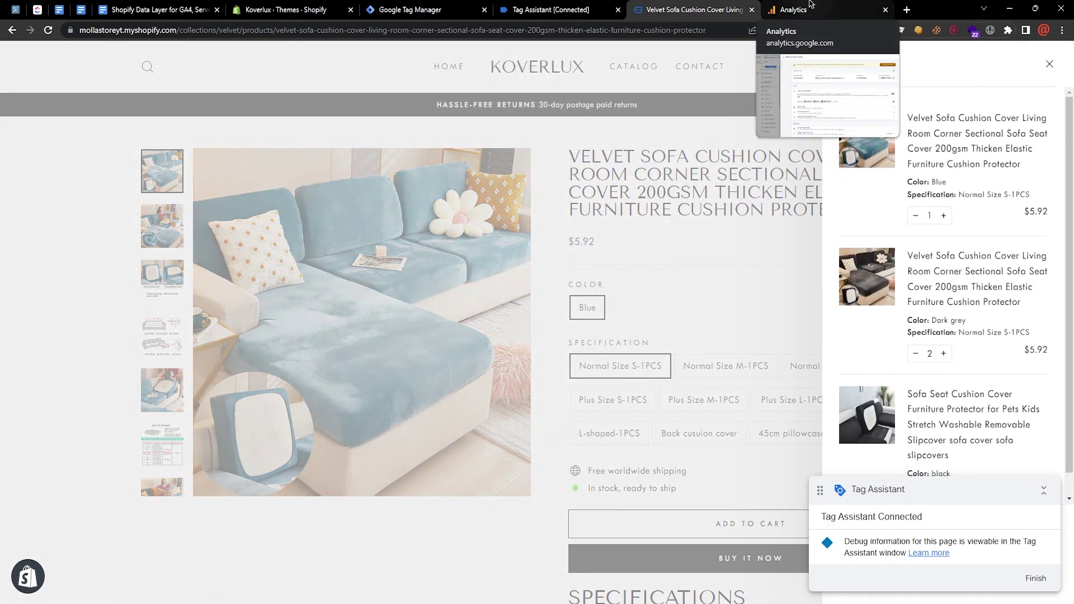
Switch to Analytics, open DebugView for the property, and open the add_to_cart event's parameters.
{"action": "left_click", "coordinate": [810, 4]}
{"action": "left_click", "coordinate": [79, 333]}
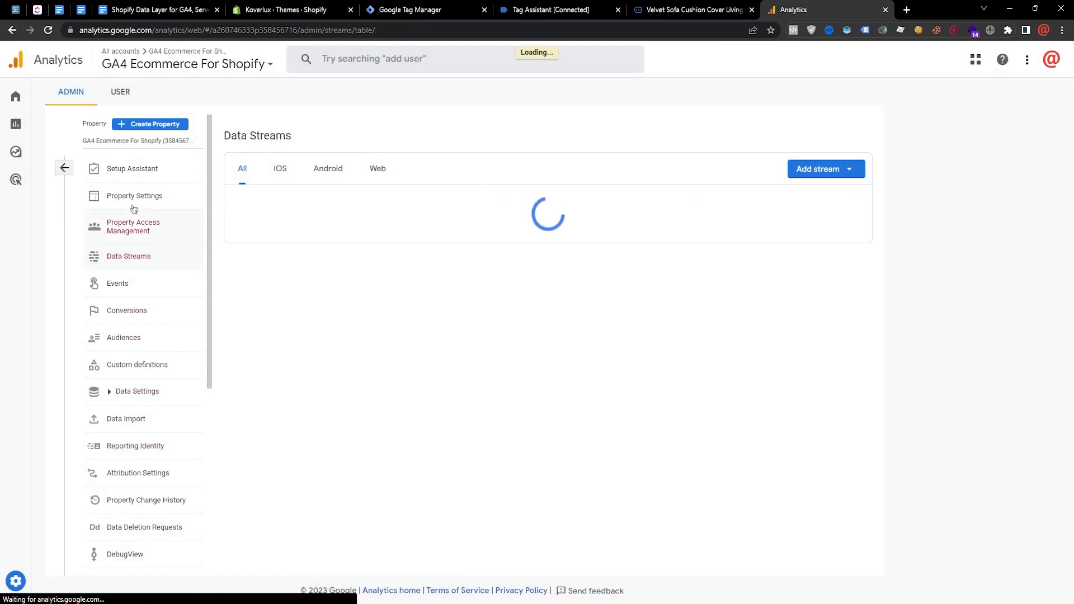
{"action": "left_click", "coordinate": [139, 553]}
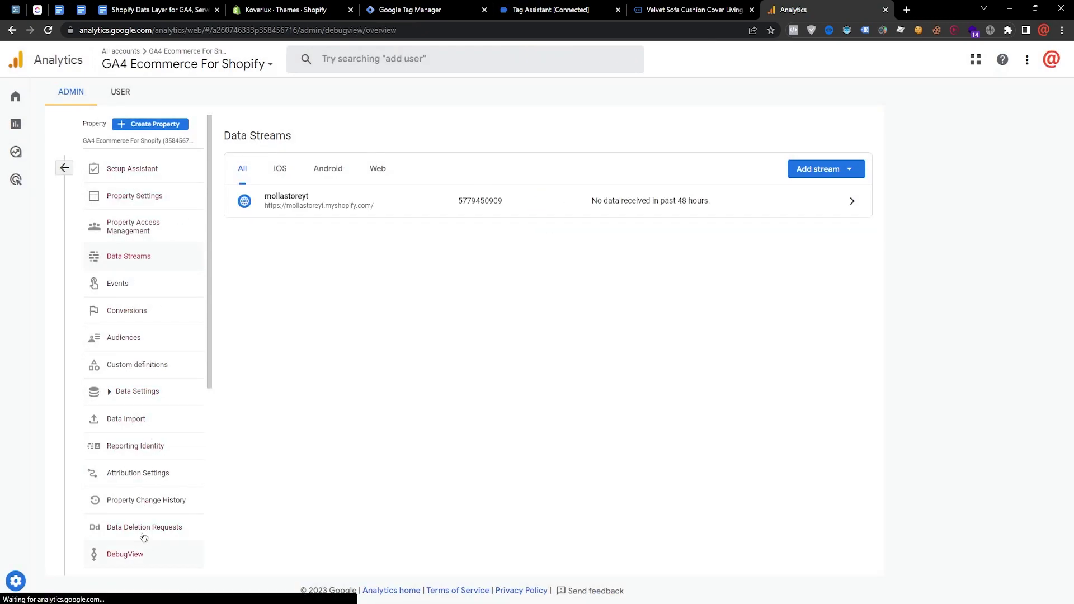
{"action": "left_click", "coordinate": [342, 155]}
{"action": "left_click", "coordinate": [282, 163]}
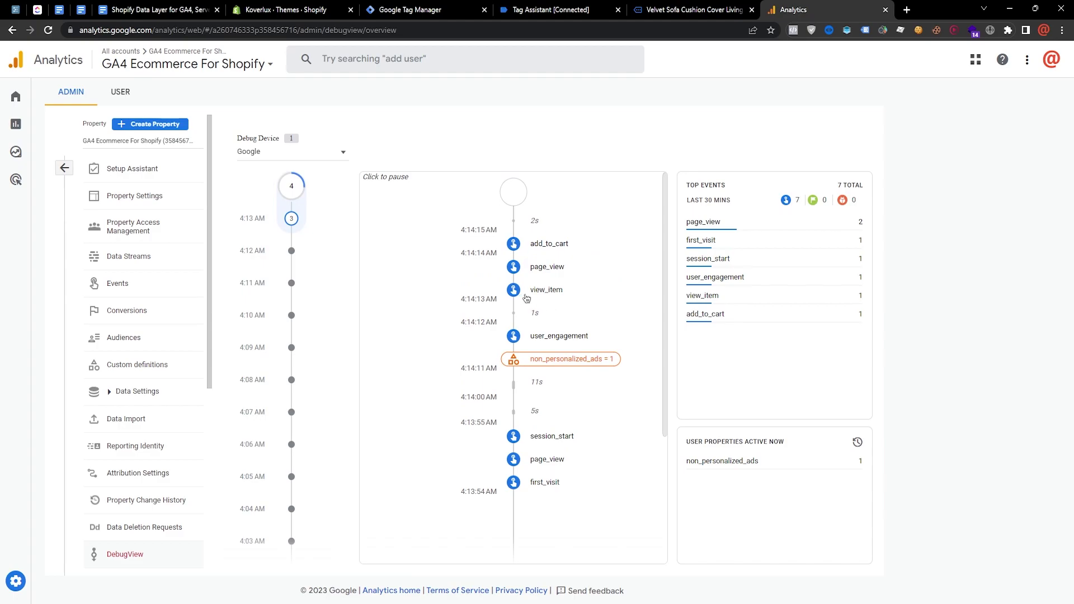
{"action": "left_click", "coordinate": [515, 249]}
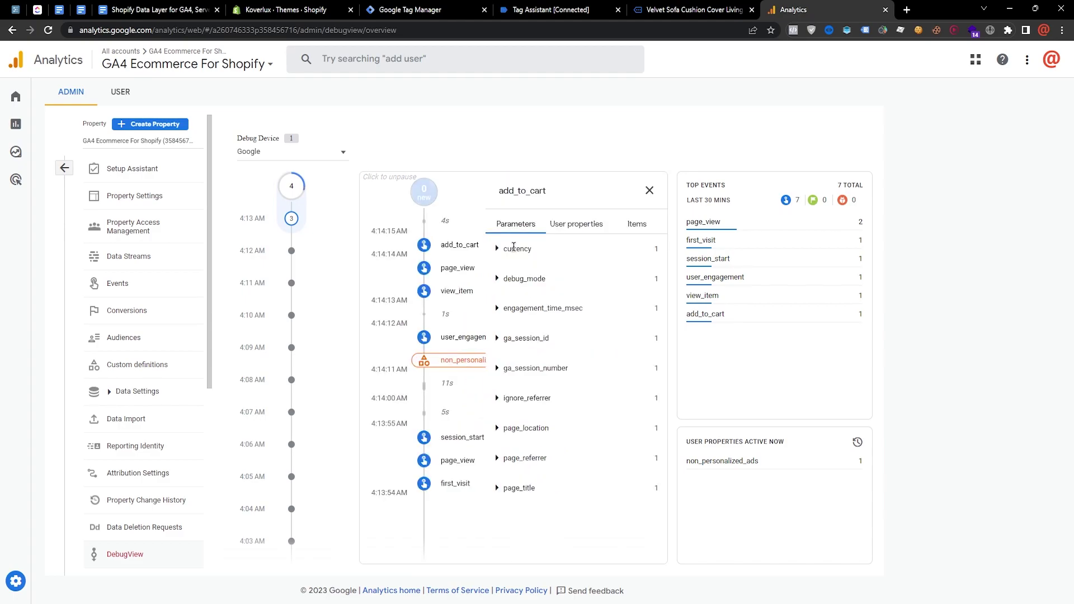
Inspect the add_to_cart event's items and currency parameter, and close the event details.
{"action": "left_click", "coordinate": [646, 225]}
{"action": "left_click", "coordinate": [592, 248]}
{"action": "left_click", "coordinate": [517, 226]}
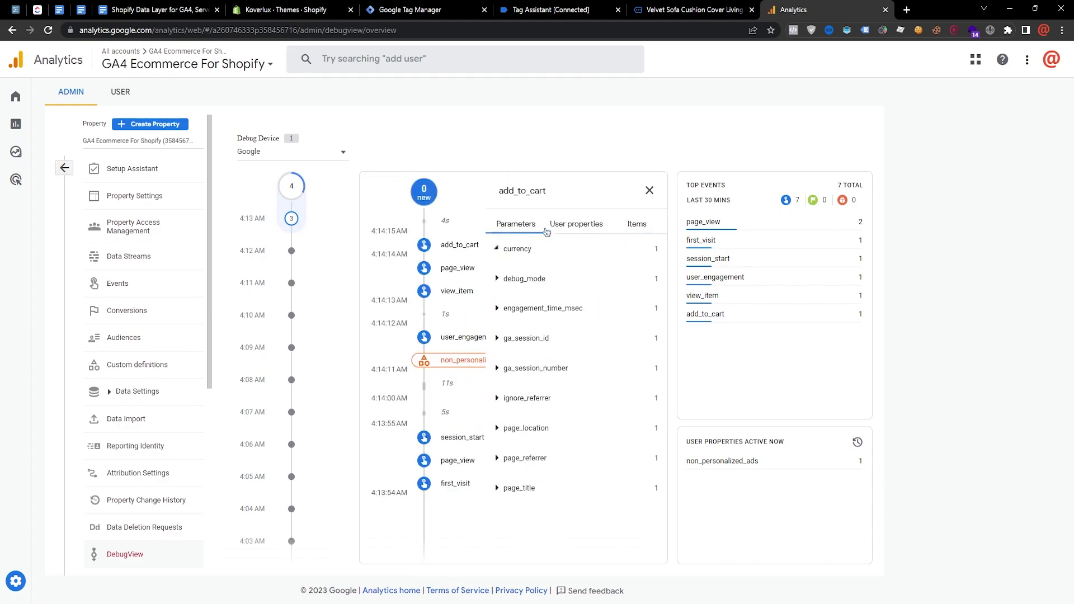
{"action": "left_click", "coordinate": [649, 190]}
Switch to the store page, check out the cart with the customer's contact and shipping details, and decline saving the address in the browser.
{"action": "left_click", "coordinate": [677, 7]}
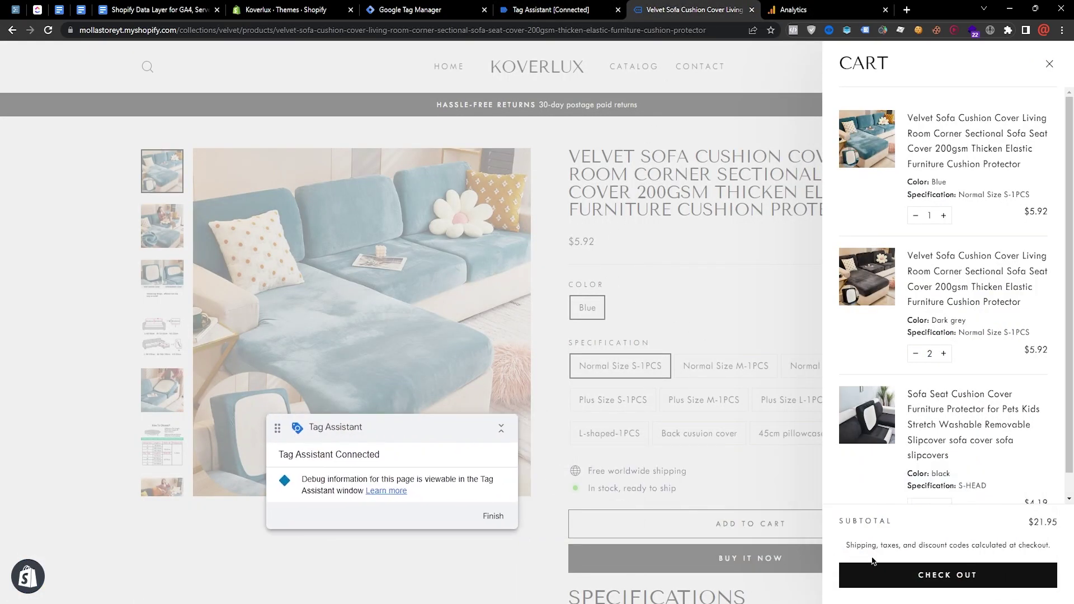
{"action": "left_click", "coordinate": [948, 575]}
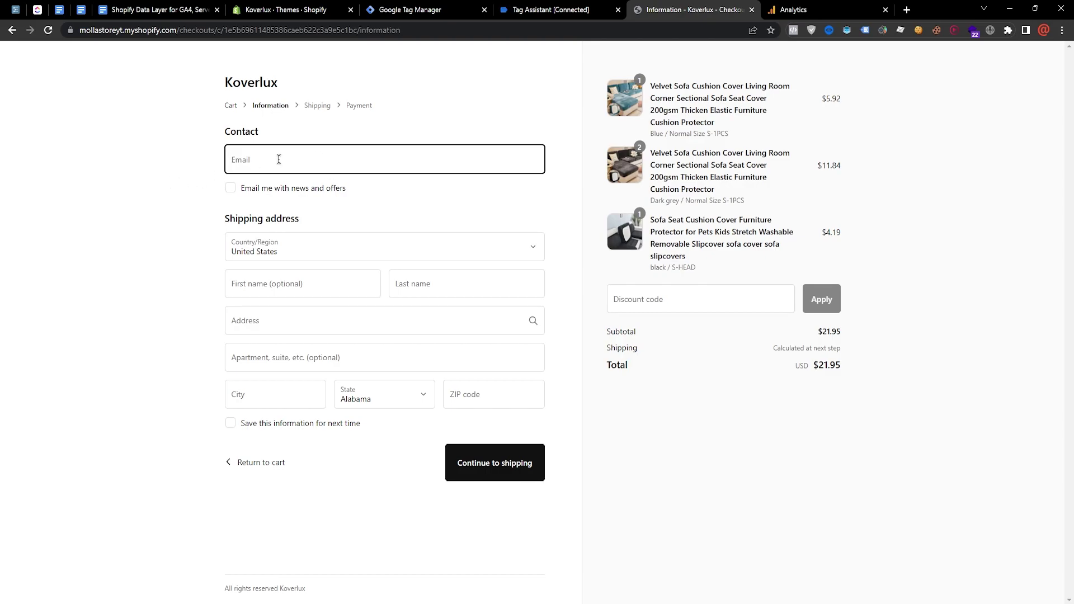
{"action": "left_click", "coordinate": [278, 159]}
{"action": "left_click", "coordinate": [336, 231]}
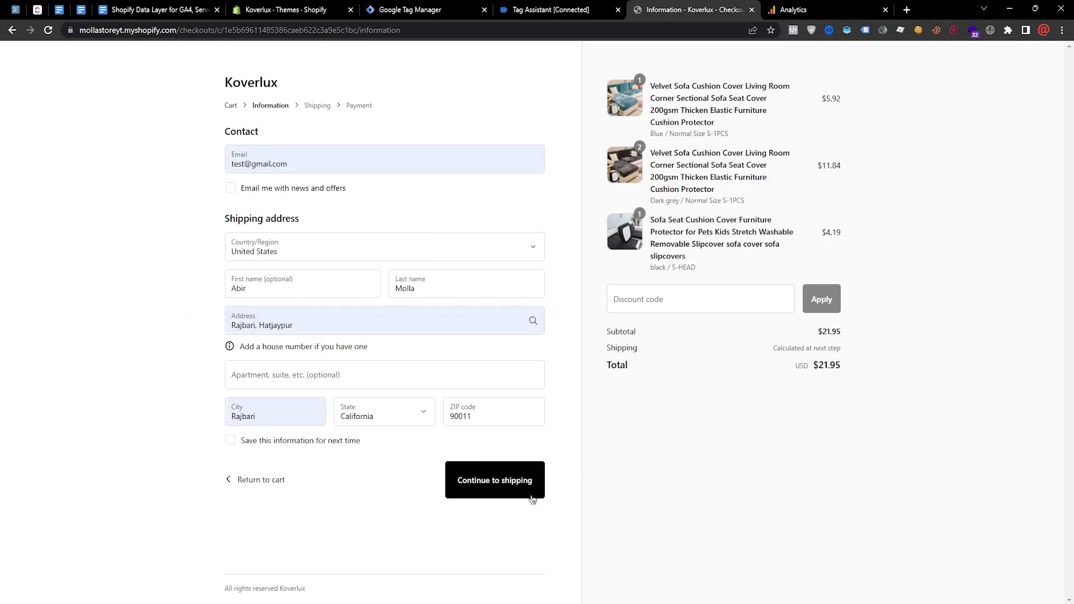
{"action": "left_click", "coordinate": [496, 488]}
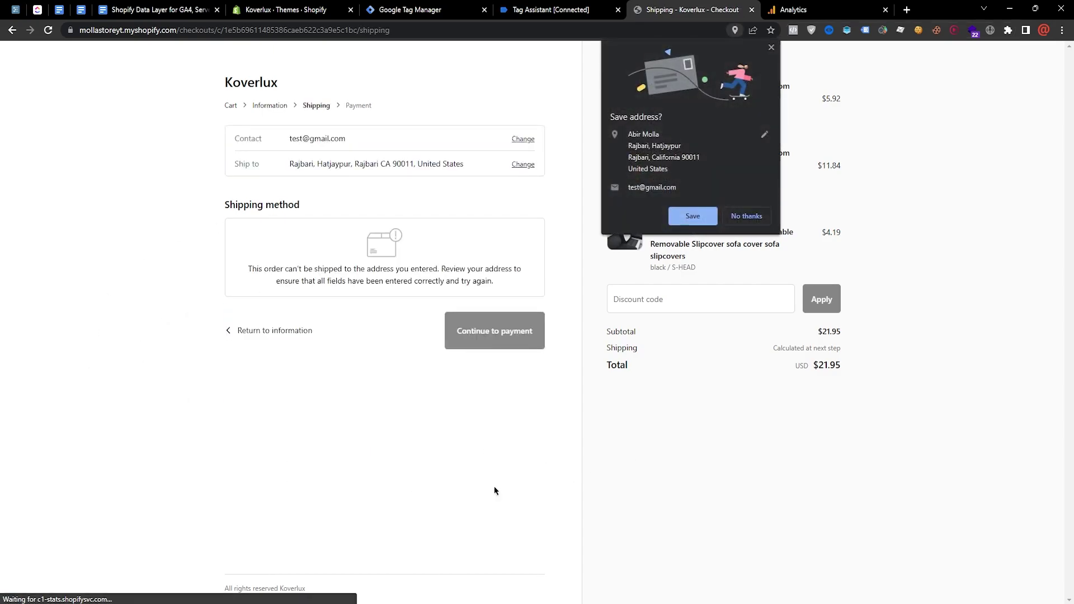
{"action": "left_click", "coordinate": [750, 216]}
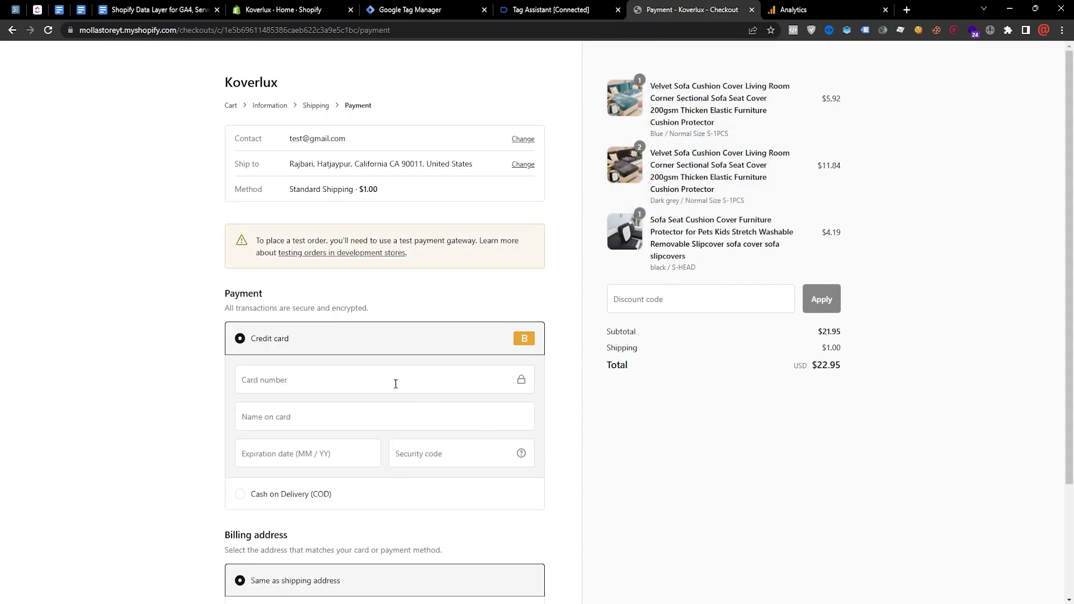
Fill in the credit card payment details for the test order: card number, name on card, and expiration date.
{"action": "scroll", "coordinate": [413, 391], "scroll_direction": "down", "scroll_amount": 1}
{"action": "left_click", "coordinate": [311, 321]}
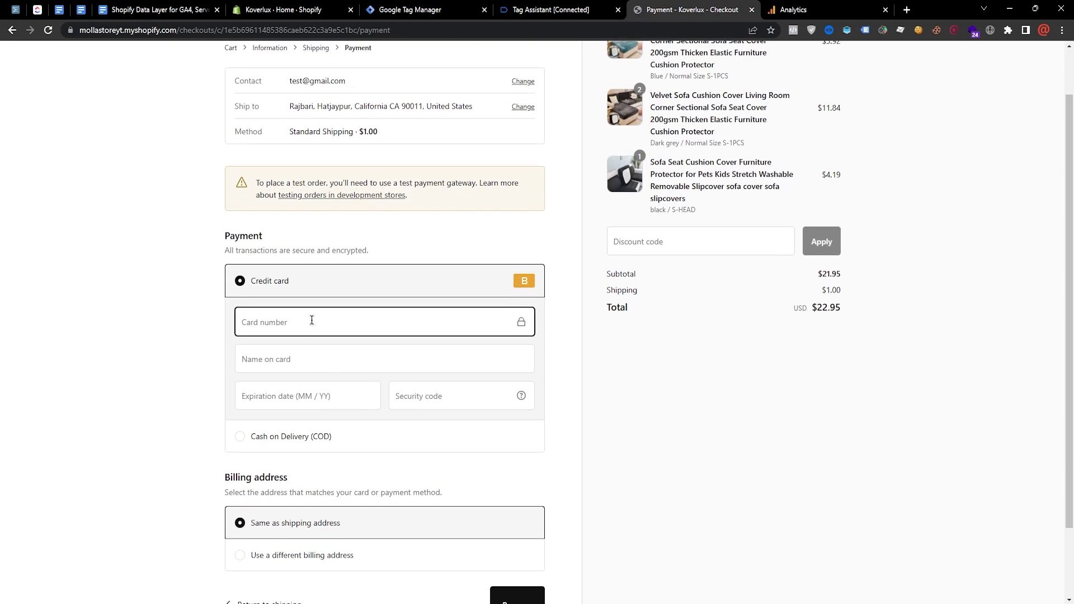
{"action": "type", "text": "111"}
{"action": "left_click", "coordinate": [307, 358]}
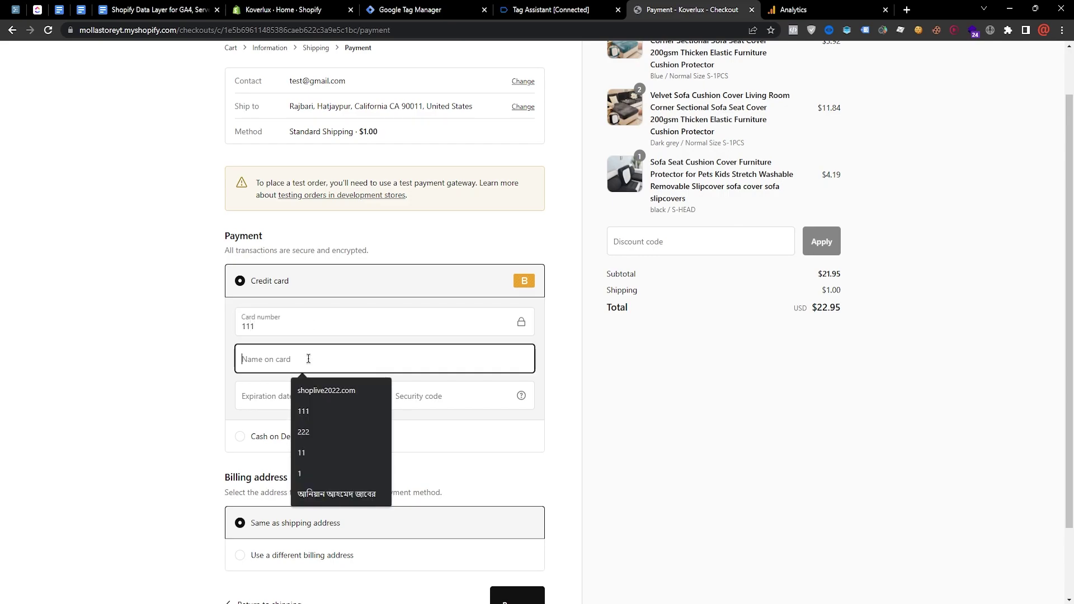
{"action": "left_click", "coordinate": [309, 433]}
{"action": "left_click", "coordinate": [277, 394]}
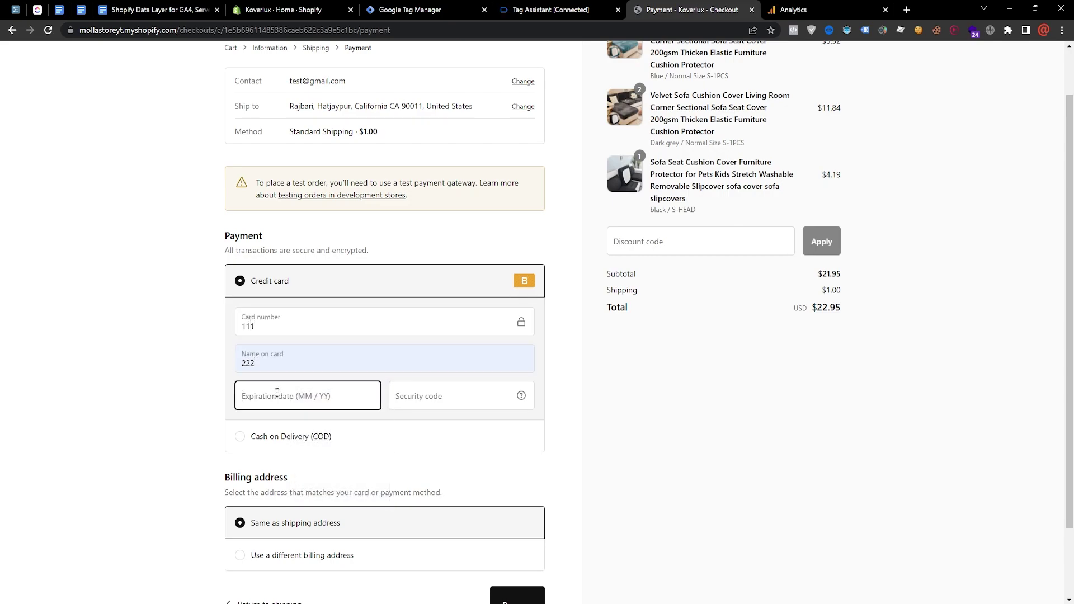
{"action": "type", "text": "1"}
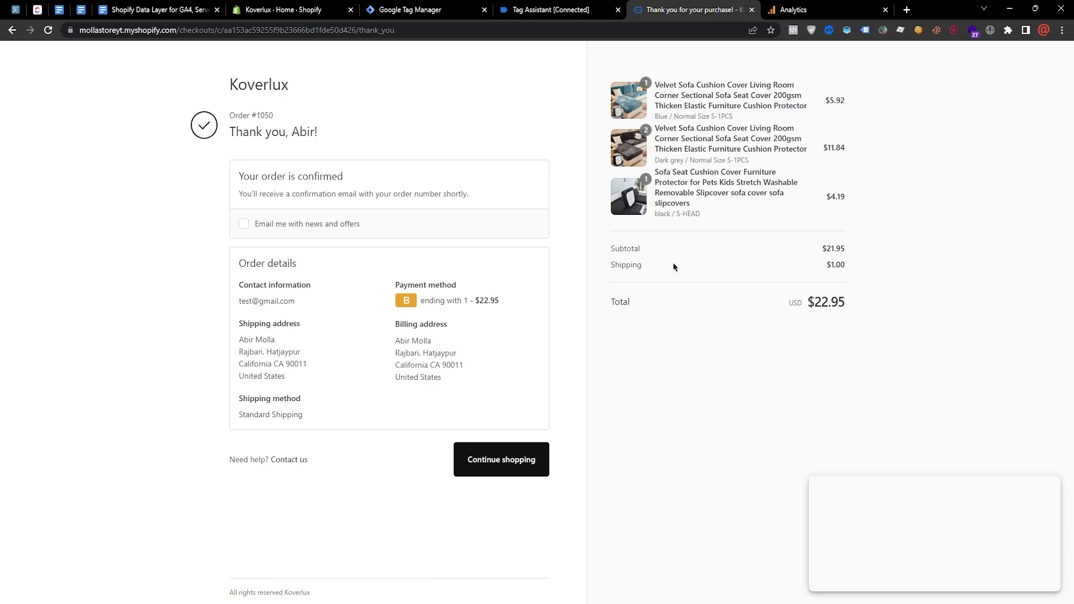
Switch to Tag Assistant, examine the tags fired on the Transaction event, and go back to the summary.
{"action": "left_click", "coordinate": [568, 4]}
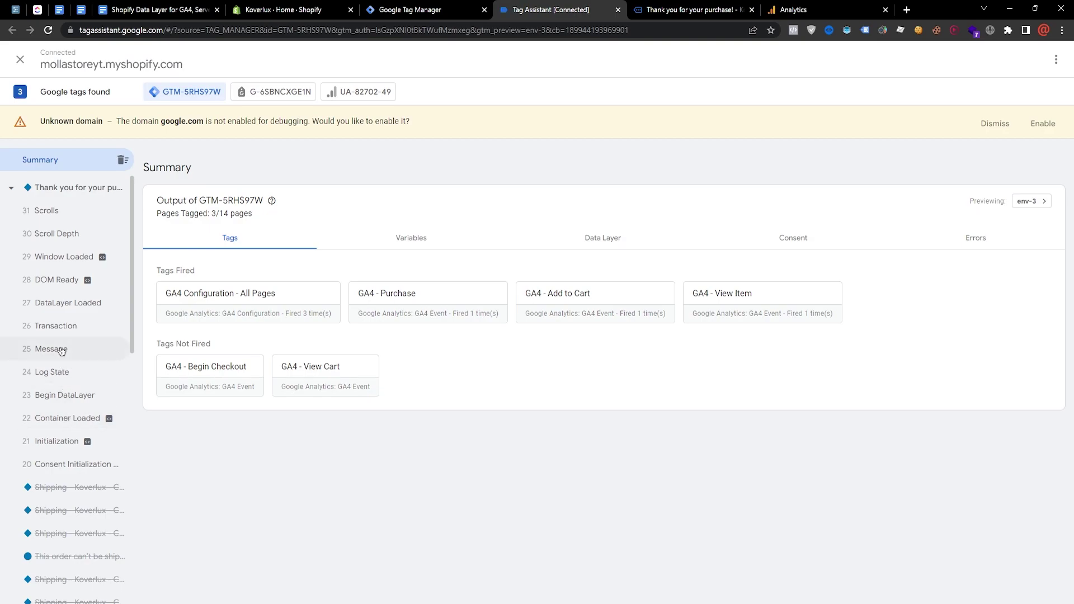
{"action": "left_click", "coordinate": [59, 330]}
{"action": "scroll", "coordinate": [61, 347], "scroll_direction": "down", "scroll_amount": 10}
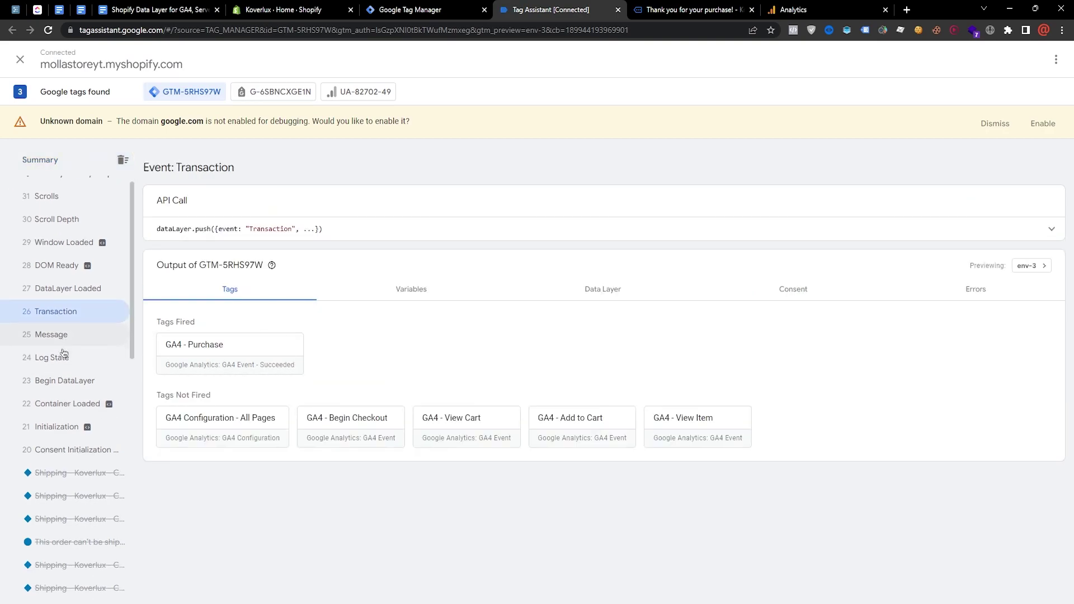
{"action": "scroll", "coordinate": [66, 414], "scroll_direction": "up", "scroll_amount": 2}
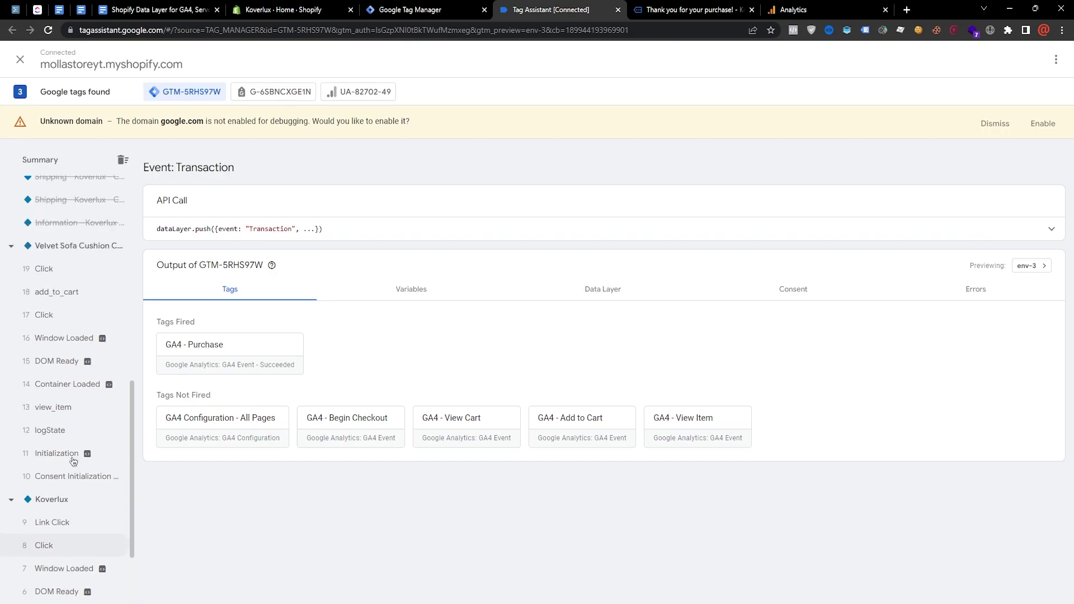
{"action": "scroll", "coordinate": [64, 417], "scroll_direction": "up", "scroll_amount": 8}
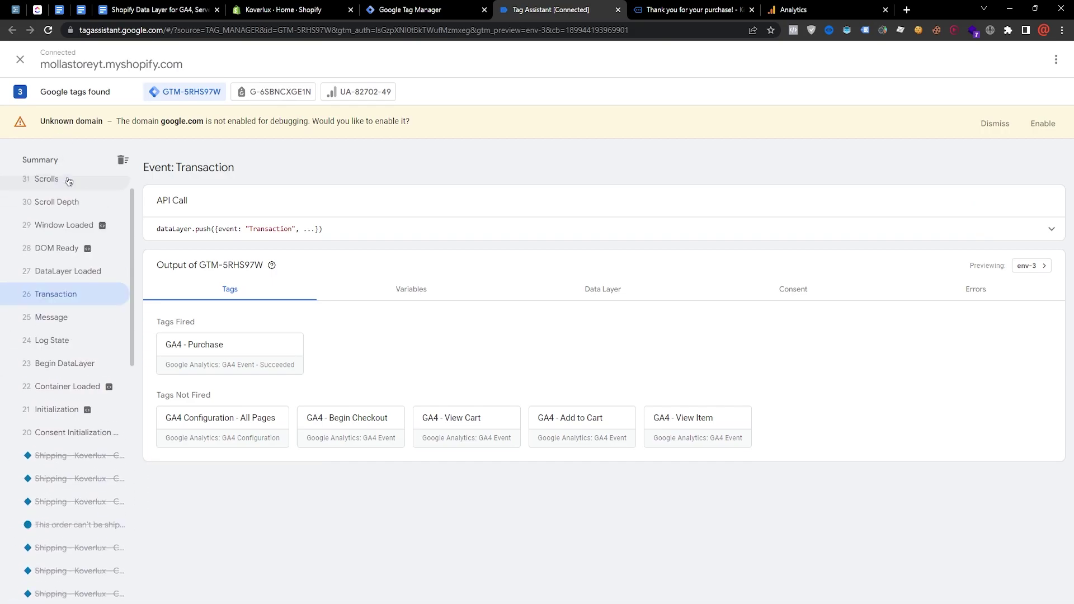
{"action": "left_click", "coordinate": [56, 160]}
{"action": "scroll", "coordinate": [64, 304], "scroll_direction": "down", "scroll_amount": 4}
{"action": "scroll", "coordinate": [64, 303], "scroll_direction": "down", "scroll_amount": 5}
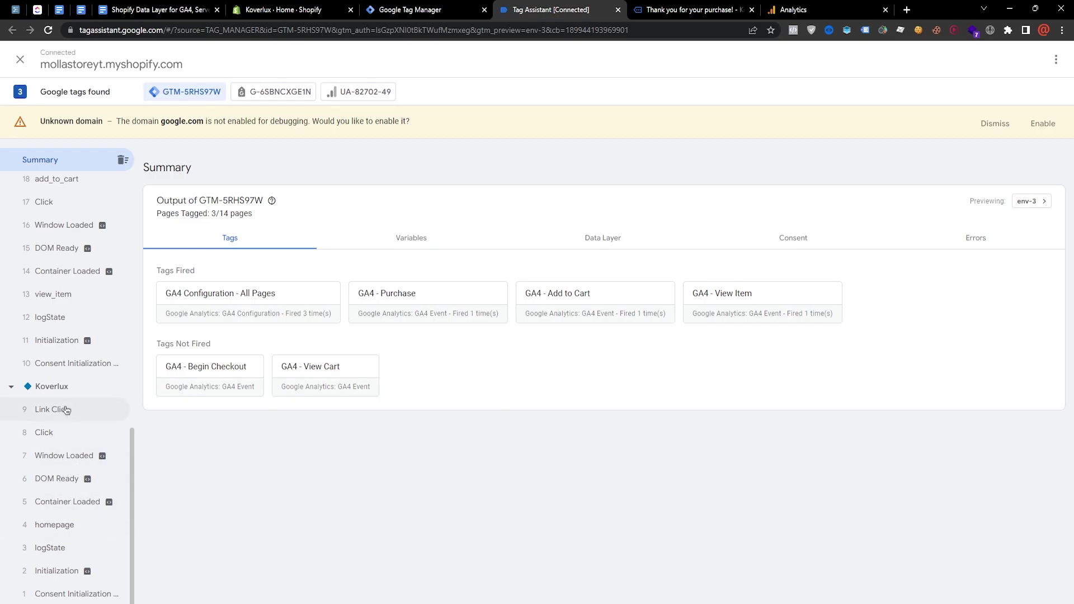
Examine the event parameters of the GA4 - View Item tag fired on the view_item event, and close the tag details.
{"action": "left_click", "coordinate": [59, 306]}
{"action": "left_click", "coordinate": [260, 361]}
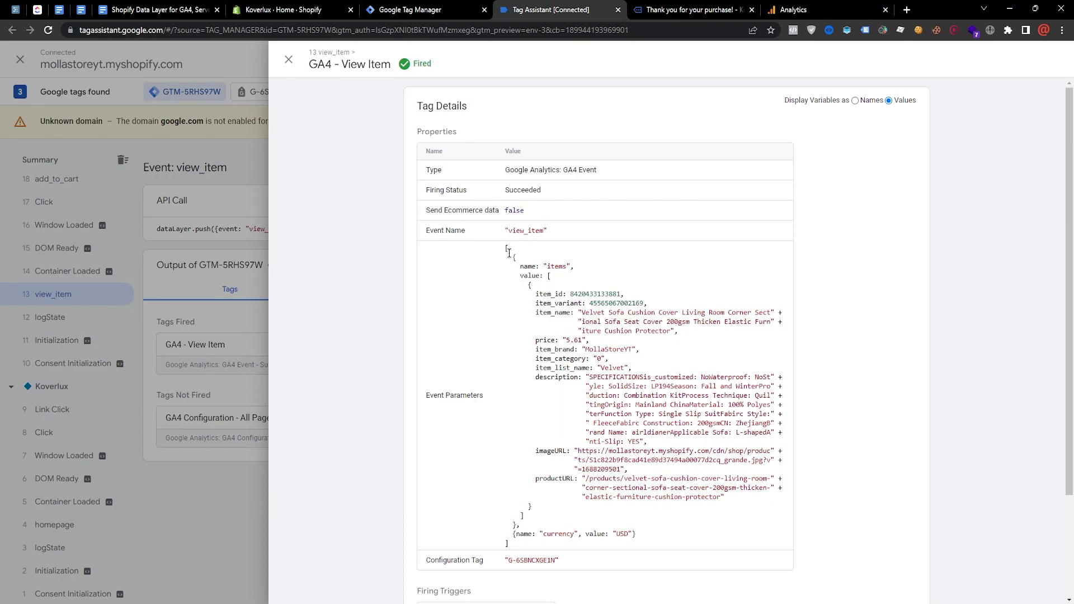
{"action": "left_click_drag", "start_coordinate": [505, 246], "coordinate": [710, 542]}
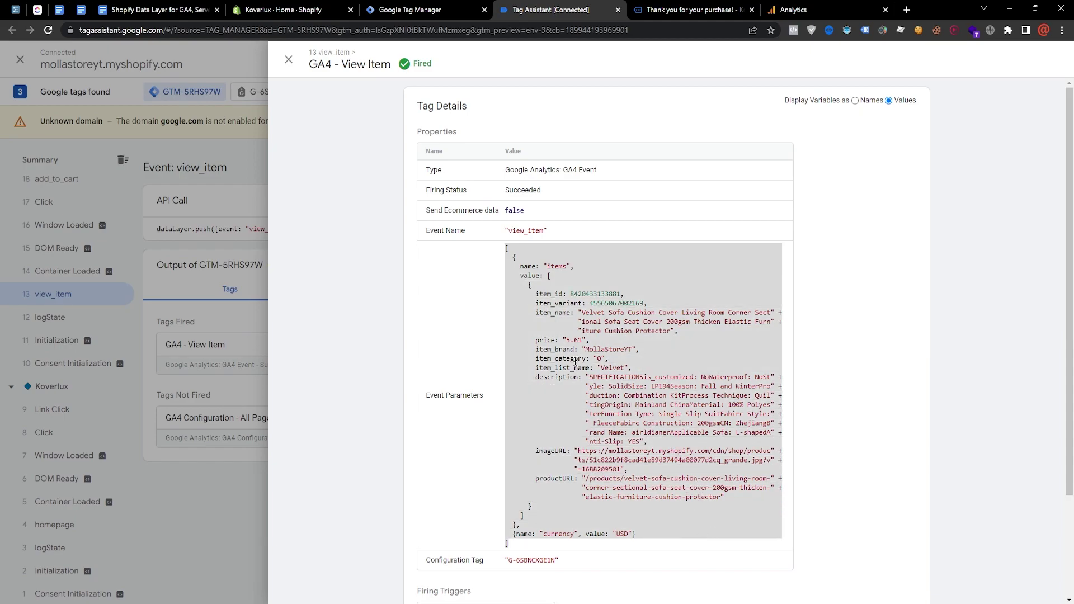
{"action": "scroll", "coordinate": [347, 348], "scroll_direction": "down", "scroll_amount": 2}
{"action": "scroll", "coordinate": [709, 292], "scroll_direction": "up", "scroll_amount": 2}
{"action": "left_click", "coordinate": [506, 246]}
{"action": "left_click_drag", "start_coordinate": [502, 245], "coordinate": [671, 530]}
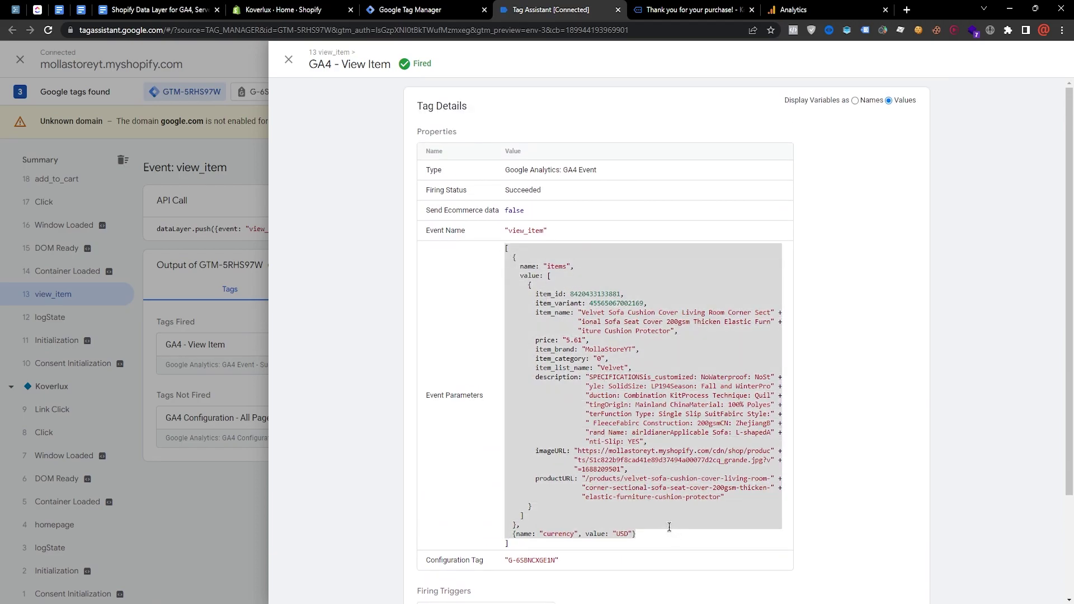
{"action": "left_click", "coordinate": [616, 462]}
{"action": "left_click", "coordinate": [161, 401]}
Inspect the ecommerce items in the view_item event's data layer.
{"action": "left_click", "coordinate": [625, 290]}
{"action": "scroll", "coordinate": [444, 329], "scroll_direction": "down", "scroll_amount": 6}
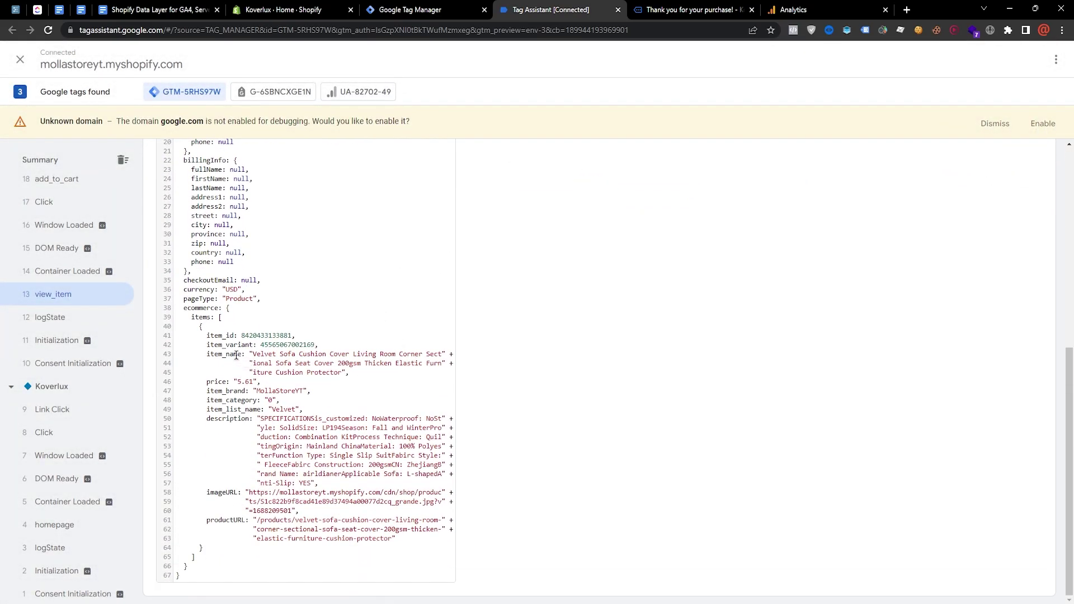
{"action": "left_click_drag", "start_coordinate": [183, 303], "coordinate": [390, 572]}
{"action": "left_click", "coordinate": [358, 463]}
{"action": "scroll", "coordinate": [400, 425], "scroll_direction": "up", "scroll_amount": 10}
{"action": "scroll", "coordinate": [81, 347], "scroll_direction": "up", "scroll_amount": 3}
Examine the GA4 - Add to Cart tag fired on the add_to_cart event, and return to the summary.
{"action": "left_click", "coordinate": [79, 293]}
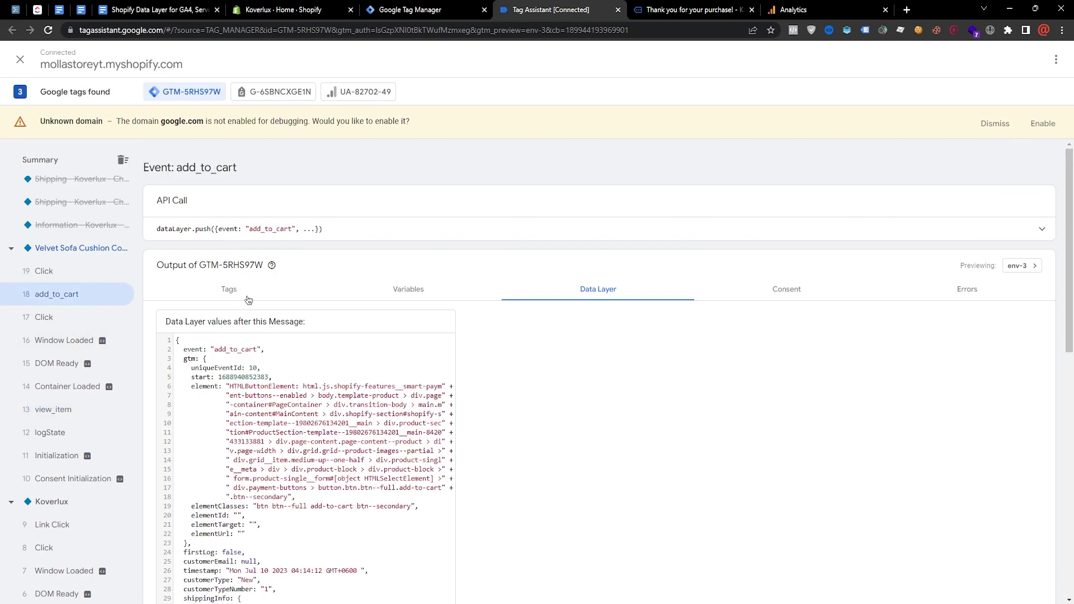
{"action": "left_click", "coordinate": [246, 290]}
{"action": "left_click", "coordinate": [217, 367]}
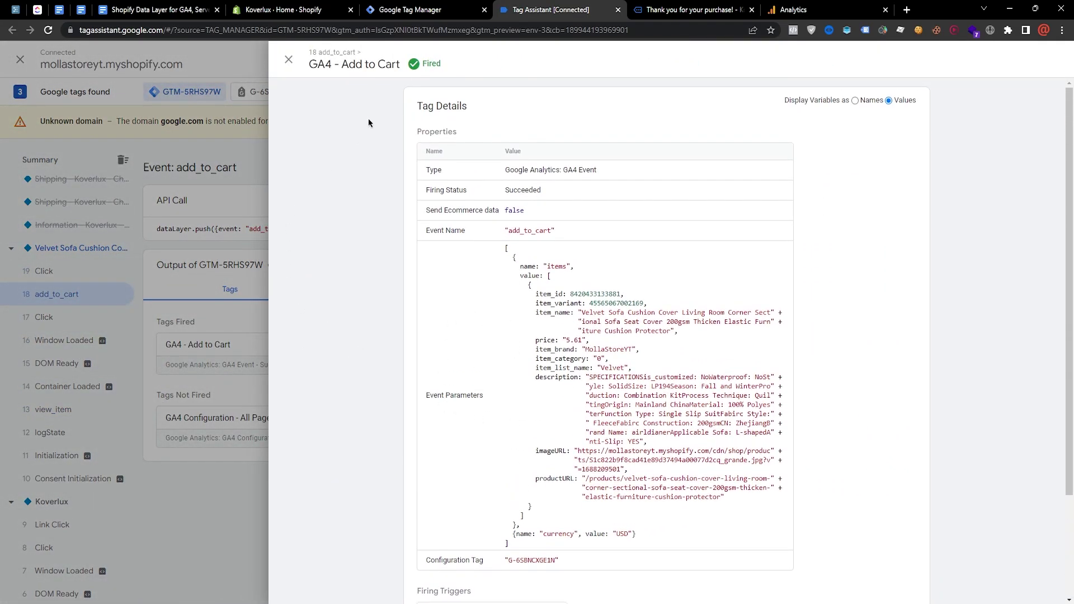
{"action": "left_click", "coordinate": [213, 267]}
{"action": "scroll", "coordinate": [74, 395], "scroll_direction": "up", "scroll_amount": 10}
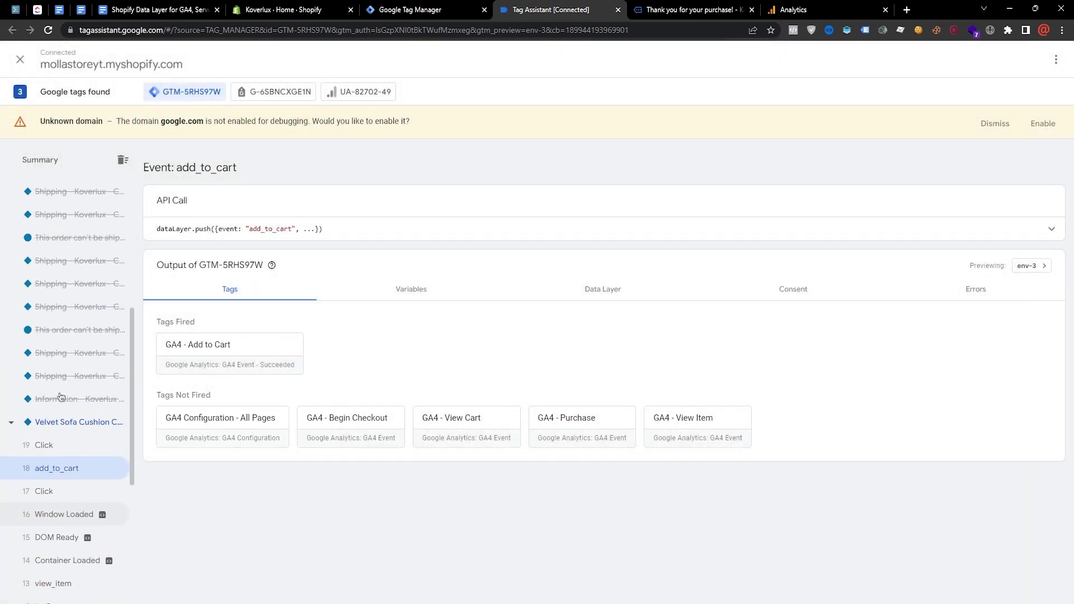
{"action": "left_click", "coordinate": [40, 160]}
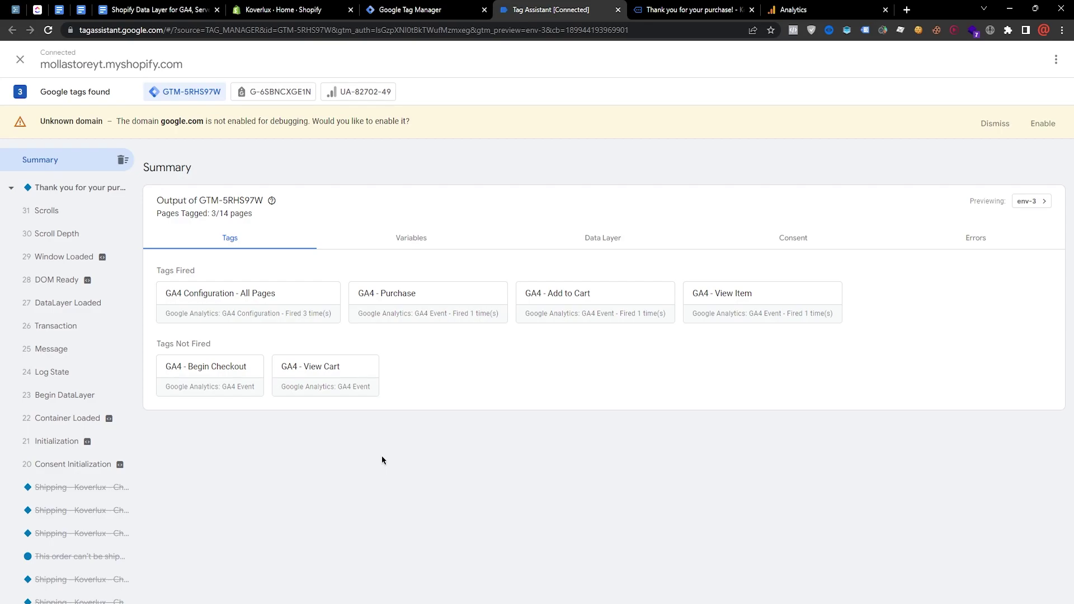
Switch to the store's thank-you page, continue shopping, and open the dark grey velvet sofa cushion cover product.
{"action": "left_click", "coordinate": [694, 10]}
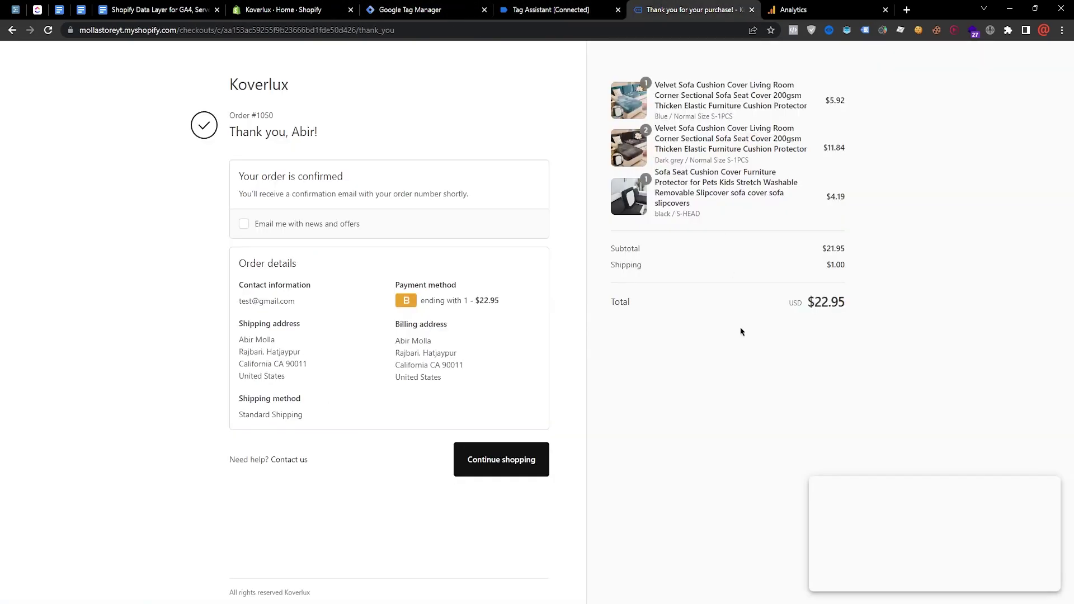
{"action": "left_click", "coordinate": [502, 451]}
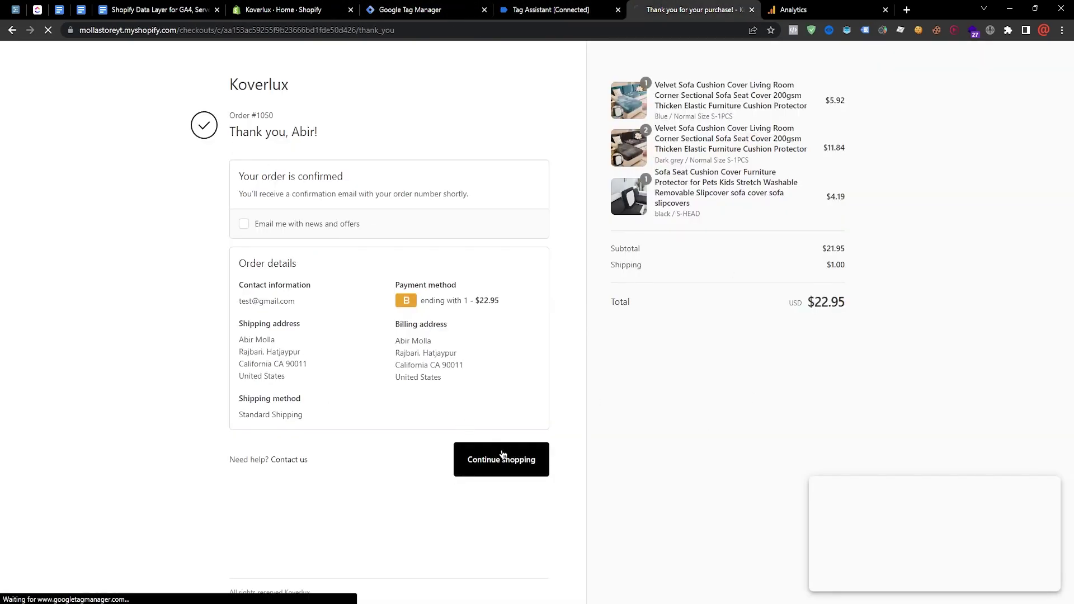
{"action": "scroll", "coordinate": [419, 293], "scroll_direction": "down", "scroll_amount": 15}
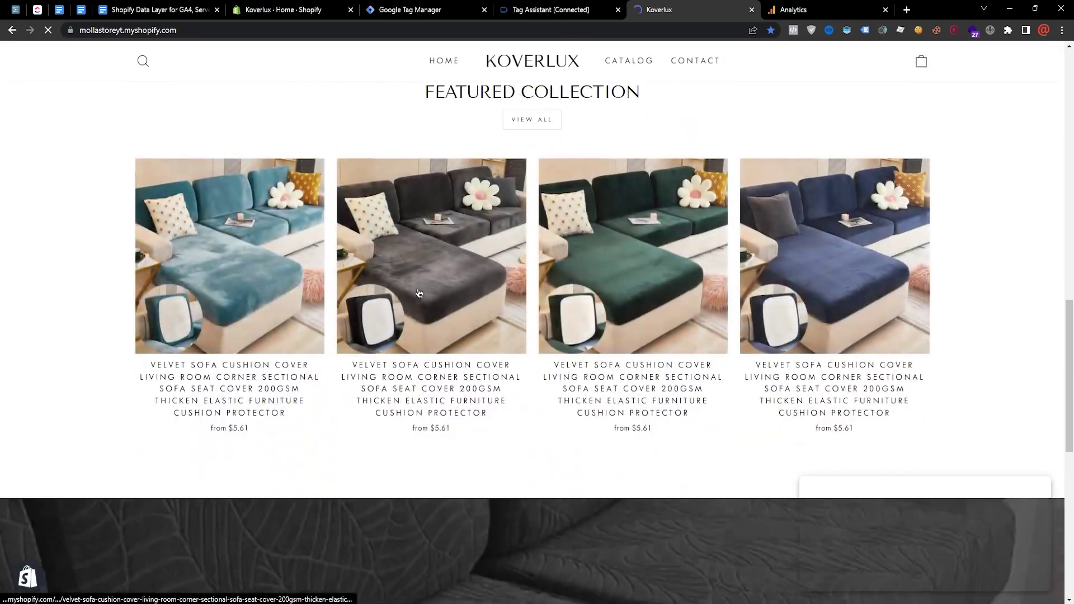
{"action": "left_click", "coordinate": [419, 293]}
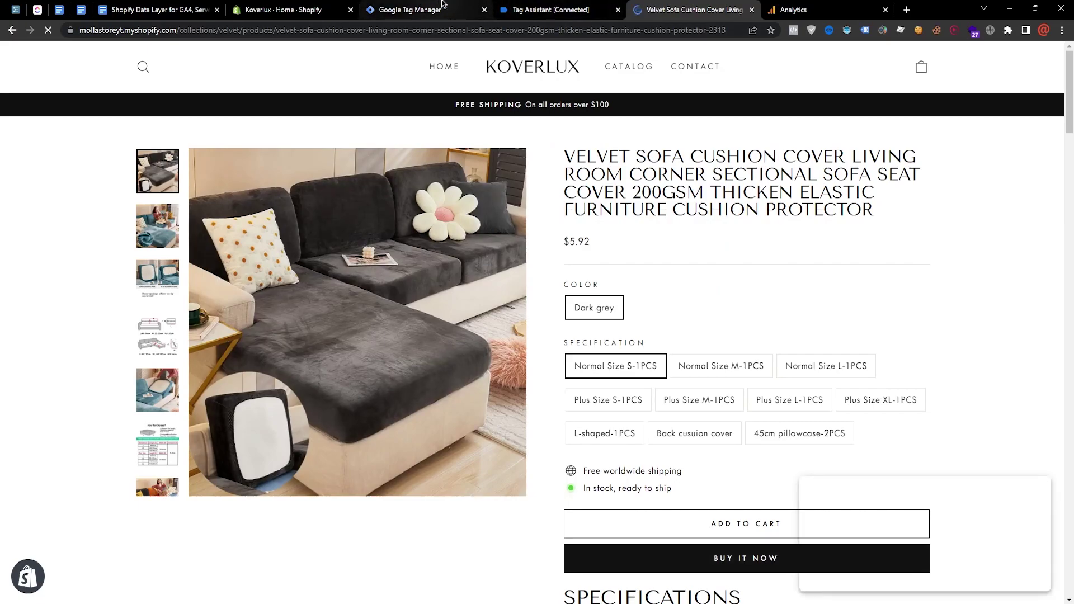
Switch to Tag Manager, view the variables, and inspect the Begin Checkout trigger's configuration.
{"action": "left_click", "coordinate": [425, 5]}
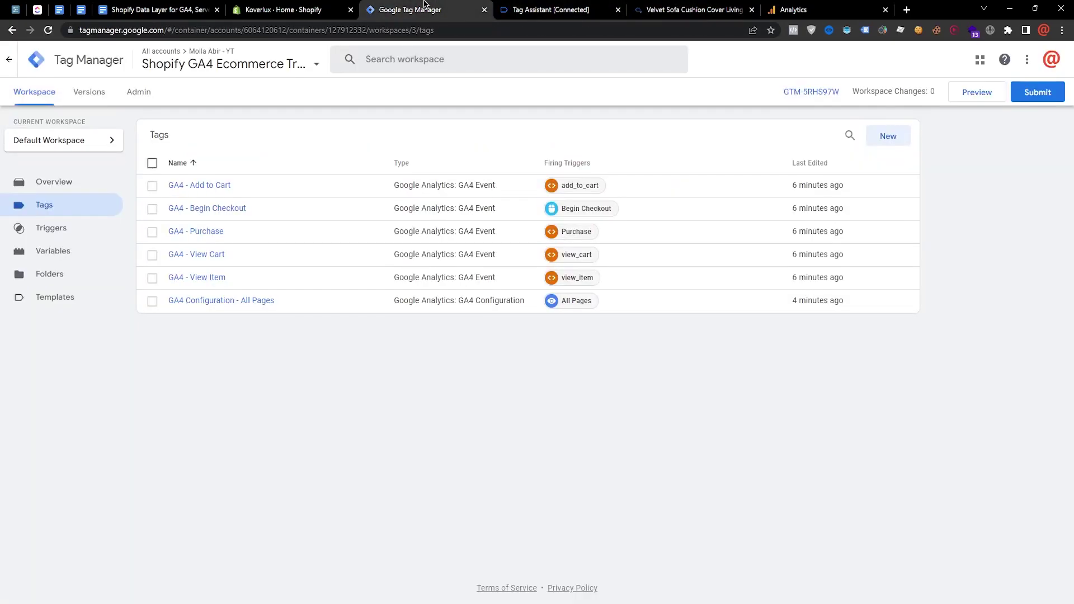
{"action": "left_click", "coordinate": [53, 251]}
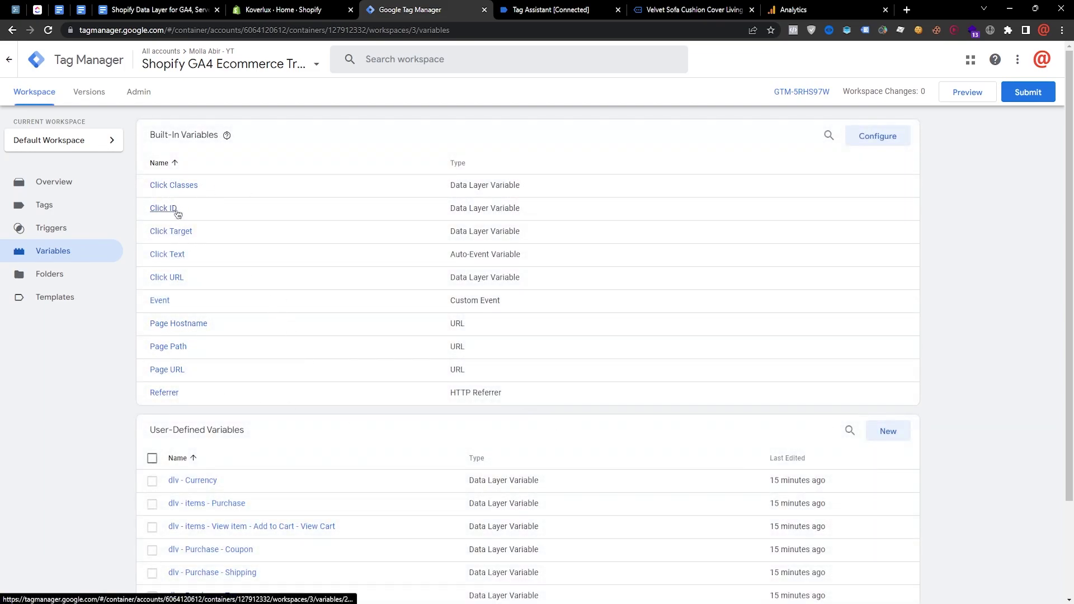
{"action": "left_click", "coordinate": [43, 237]}
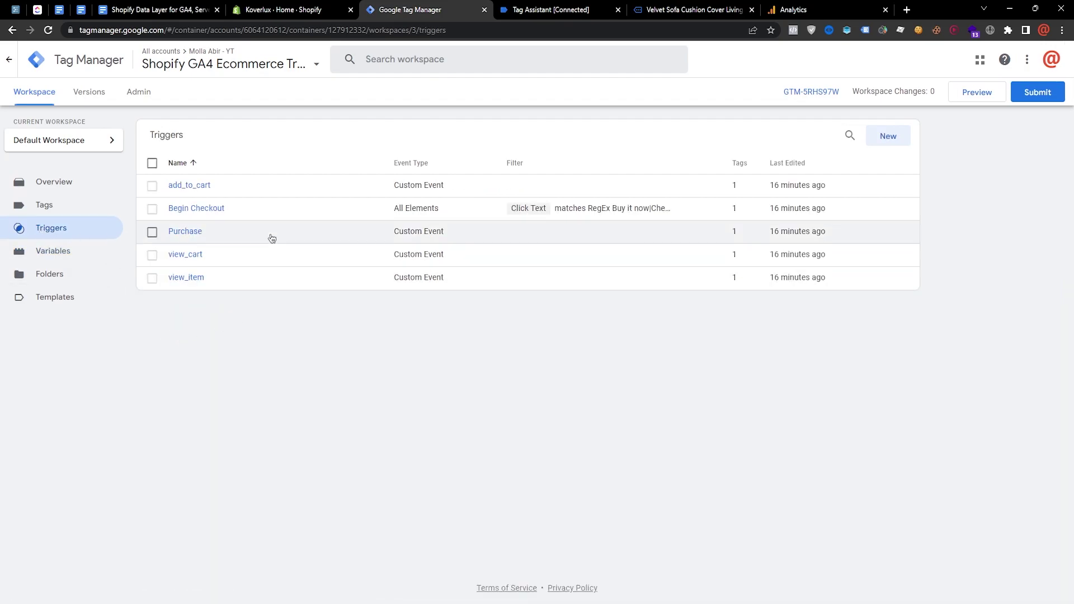
{"action": "left_click", "coordinate": [196, 208]}
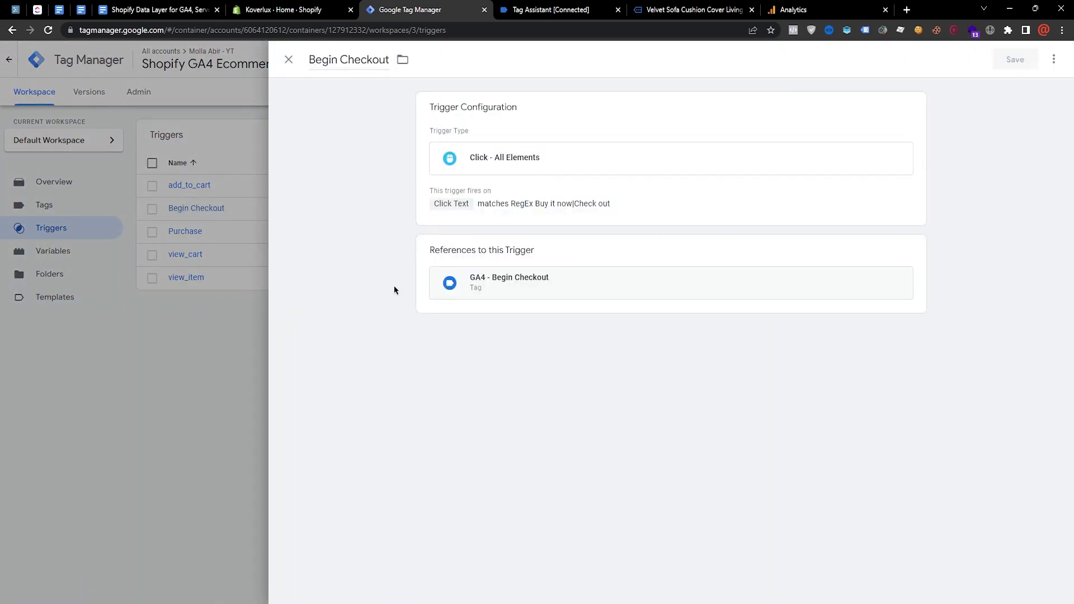
{"action": "left_click", "coordinate": [713, 211]}
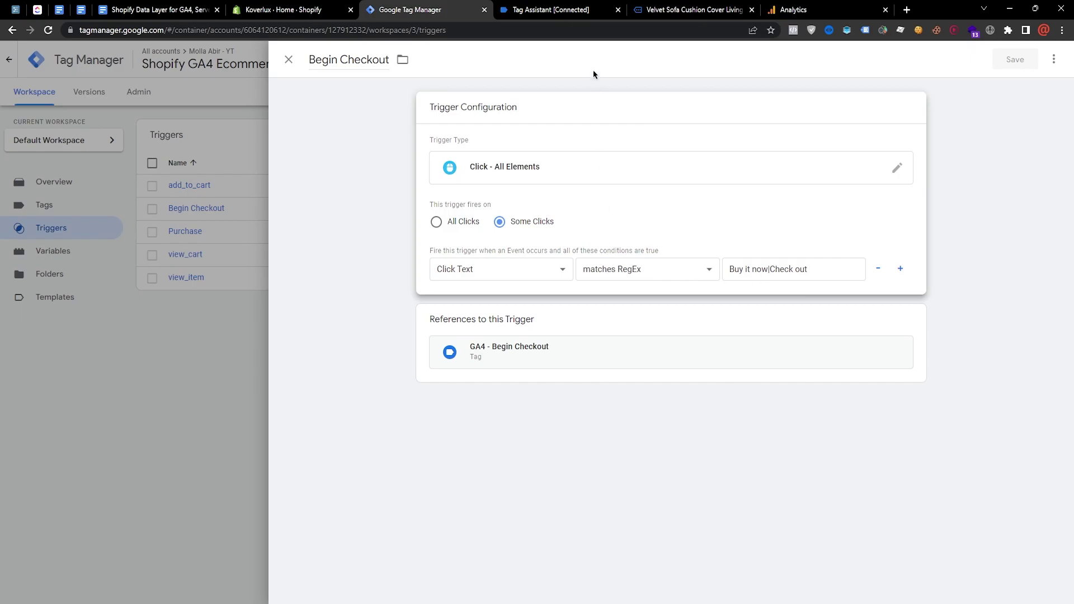
Switch to the store page, add the dark grey sofa cover to the cart, start checkout, and return to Tag Assistant.
{"action": "left_click", "coordinate": [578, 5]}
{"action": "left_click", "coordinate": [693, 10]}
{"action": "scroll", "coordinate": [930, 423], "scroll_direction": "down", "scroll_amount": 3}
{"action": "scroll", "coordinate": [930, 422], "scroll_direction": "up", "scroll_amount": 3}
{"action": "left_click", "coordinate": [714, 515]}
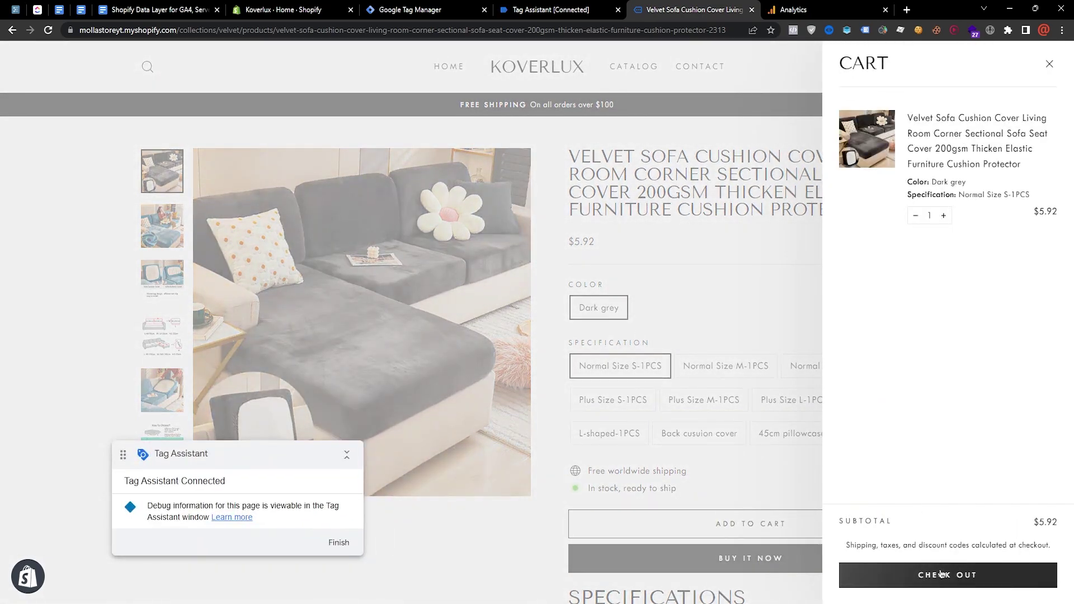
{"action": "left_click", "coordinate": [944, 574]}
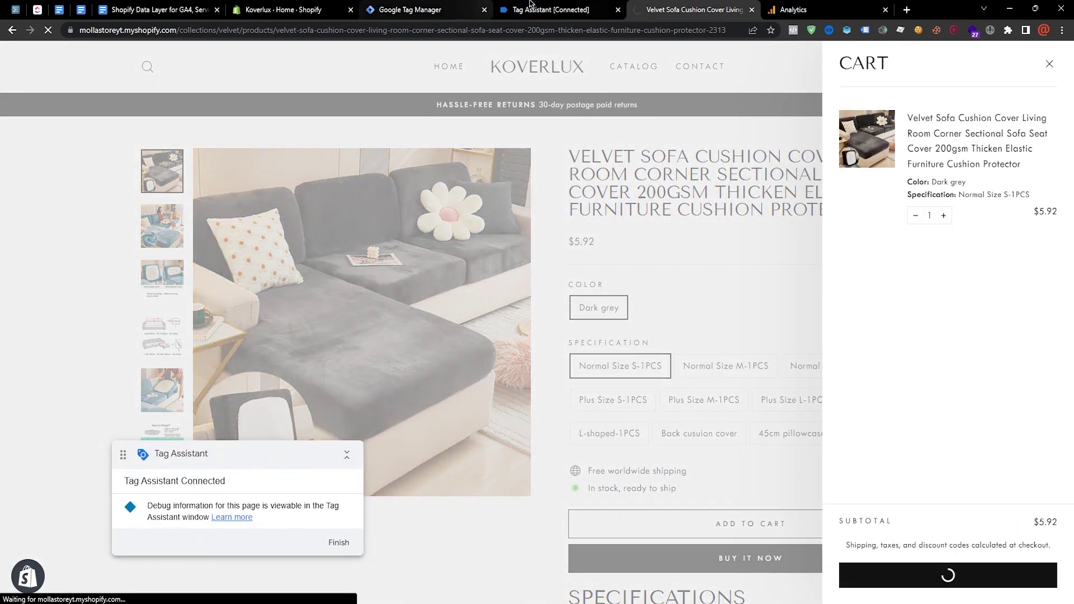
{"action": "left_click", "coordinate": [551, 10]}
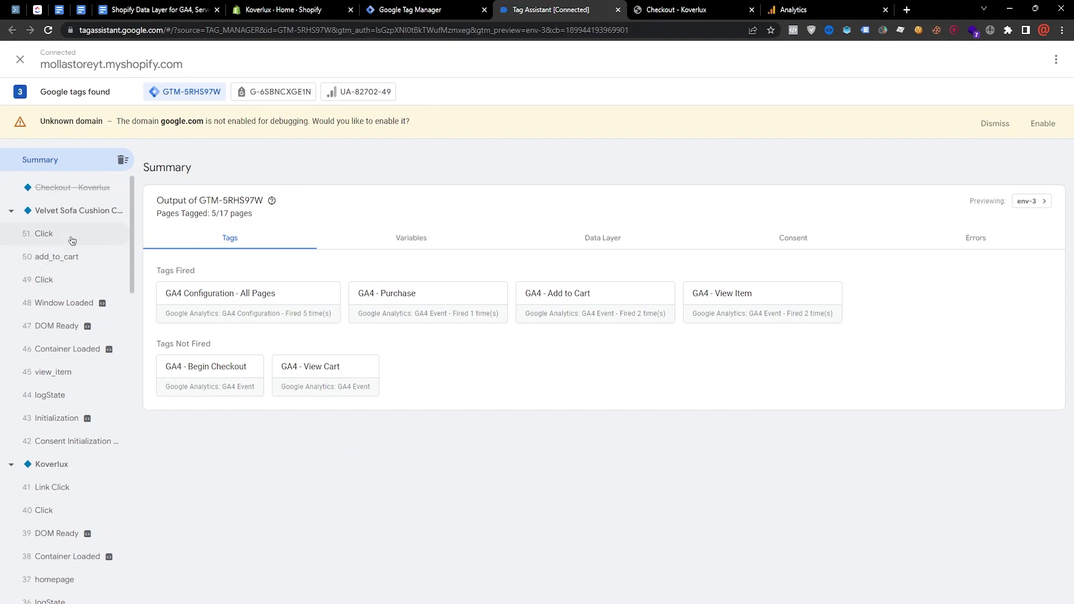
Inspect the latest Click event's data layer and variables, and copy the Click Text value CHECK OUT.
{"action": "left_click", "coordinate": [67, 241]}
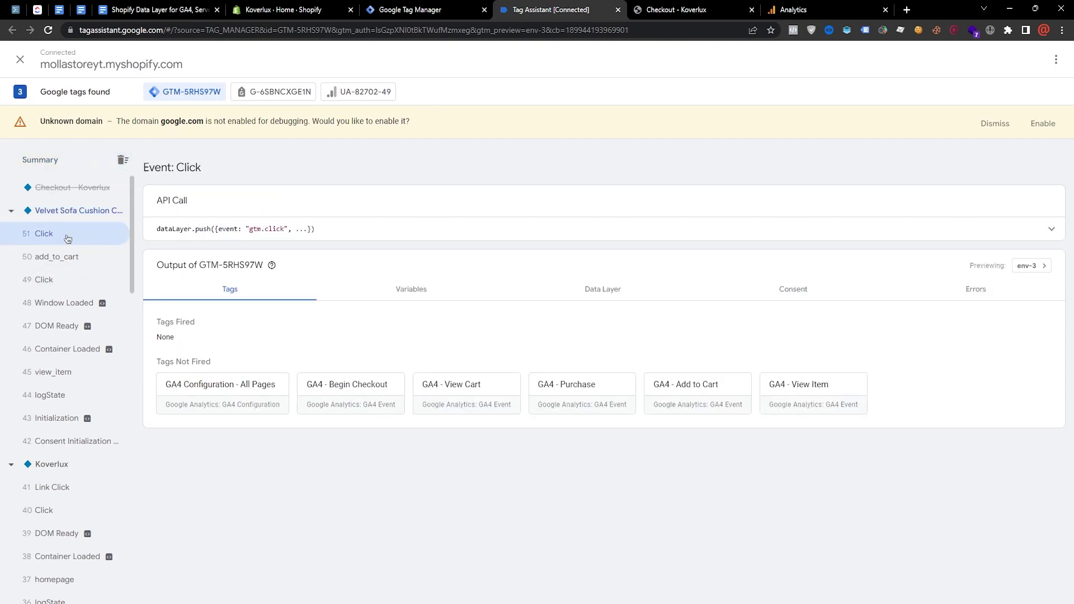
{"action": "left_click", "coordinate": [637, 290]}
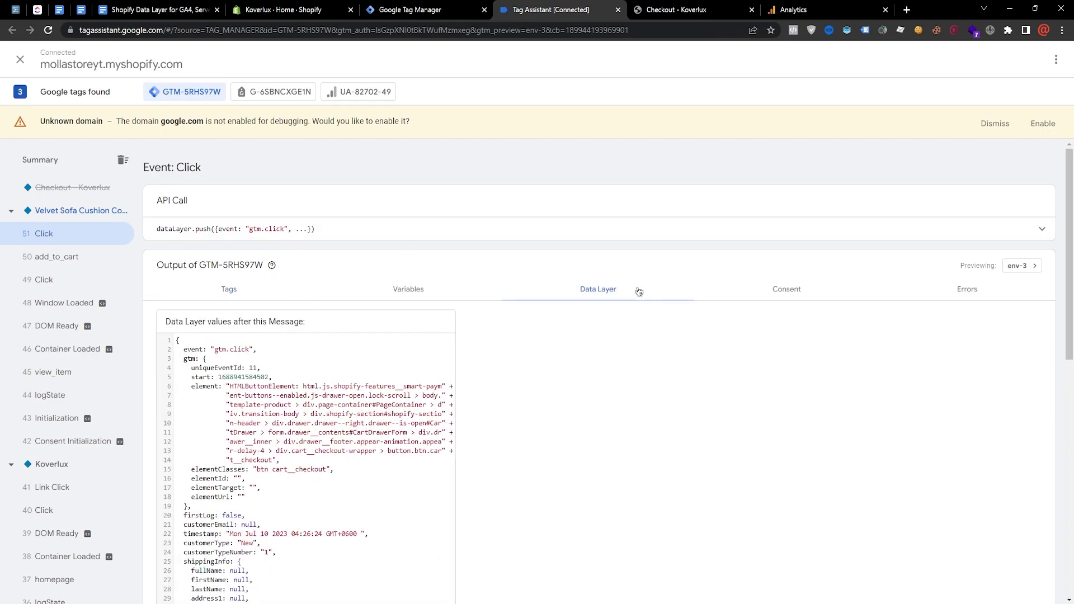
{"action": "scroll", "coordinate": [638, 290], "scroll_direction": "down", "scroll_amount": 4}
{"action": "scroll", "coordinate": [644, 288], "scroll_direction": "up", "scroll_amount": 4}
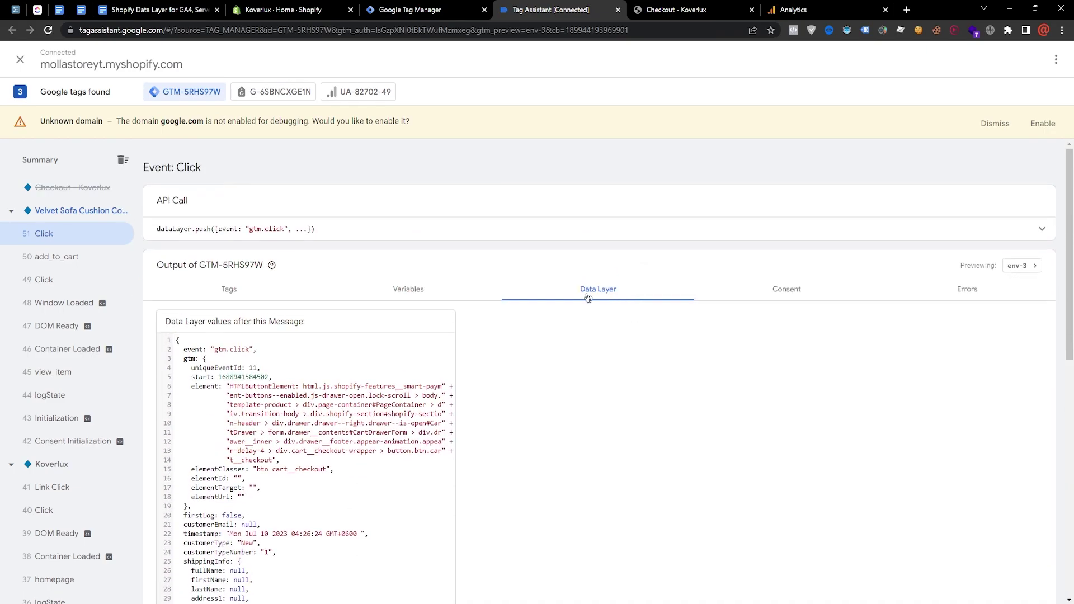
{"action": "left_click", "coordinate": [410, 288]}
{"action": "scroll", "coordinate": [414, 288], "scroll_direction": "down", "scroll_amount": 1}
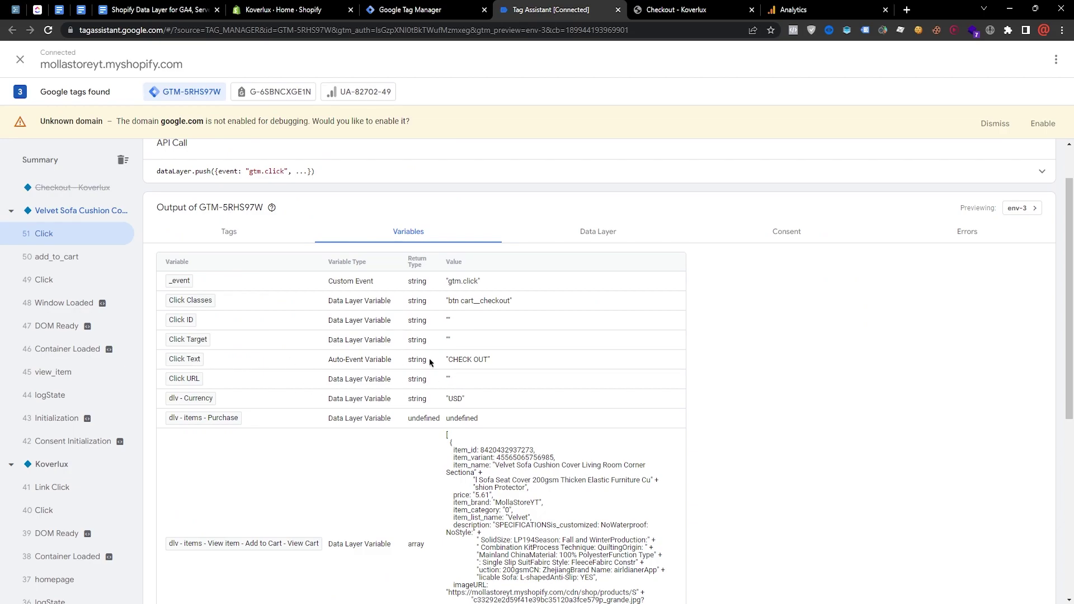
{"action": "right_click", "coordinate": [487, 362]}
{"action": "left_click", "coordinate": [506, 365]}
Switch to Tag Manager, set the Begin Checkout trigger's condition to Click Text equals CHECK OUT, and save it.
{"action": "left_click", "coordinate": [412, 7]}
{"action": "left_click_drag", "start_coordinate": [828, 272], "coordinate": [729, 272]}
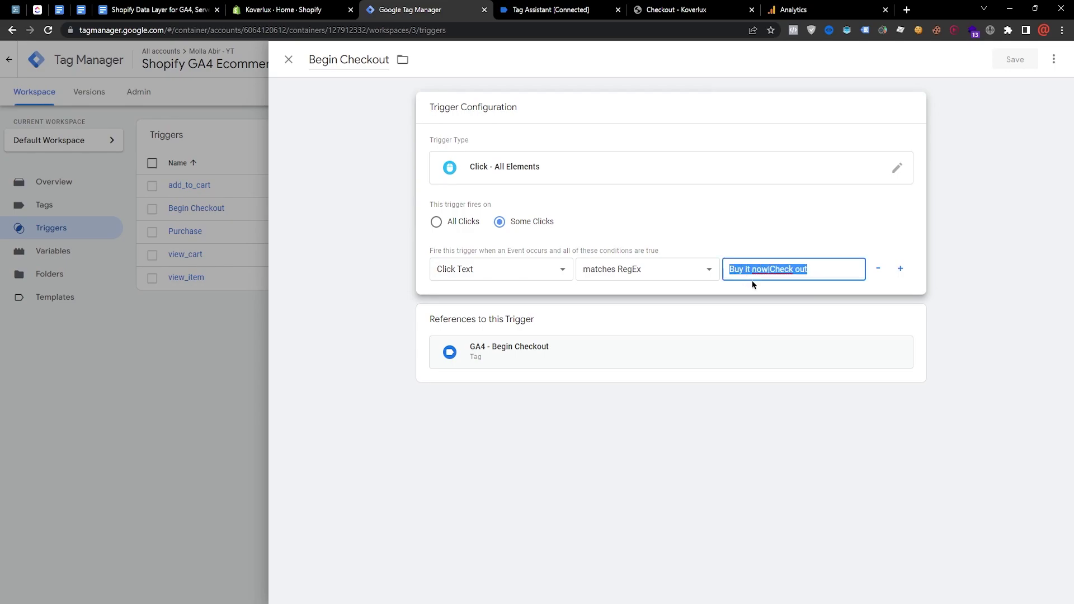
{"action": "type", "text": "CHECK OUT"}
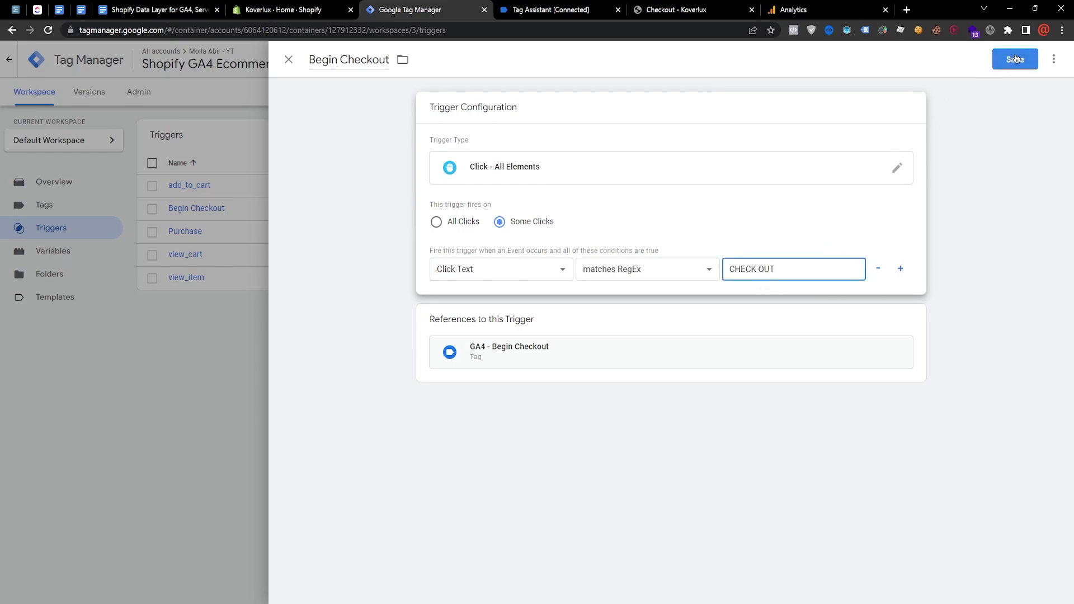
{"action": "left_click", "coordinate": [641, 263]}
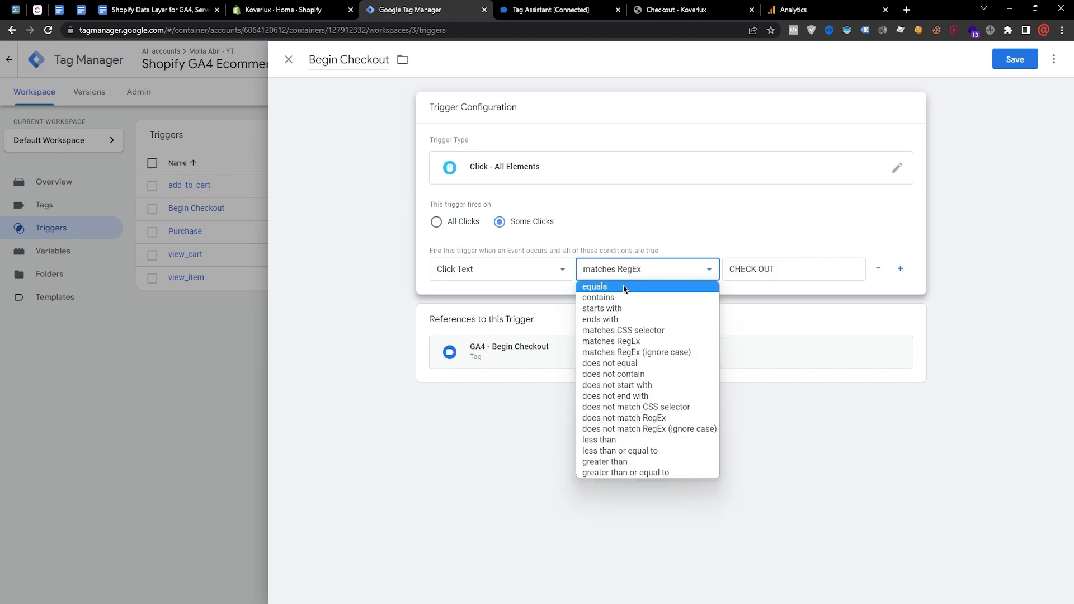
{"action": "left_click", "coordinate": [625, 289]}
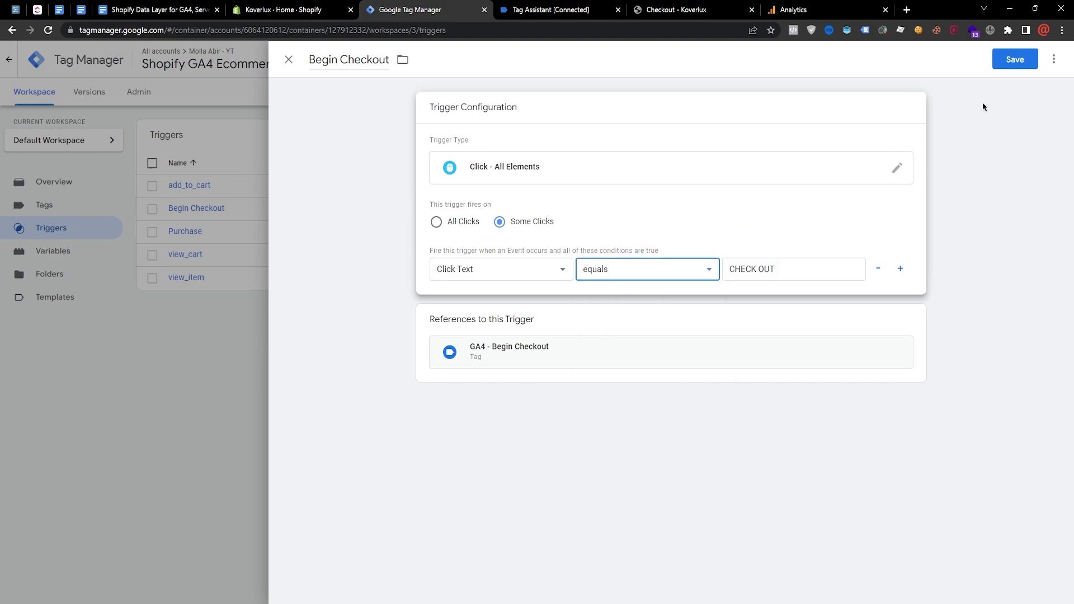
{"action": "left_click", "coordinate": [1015, 59]}
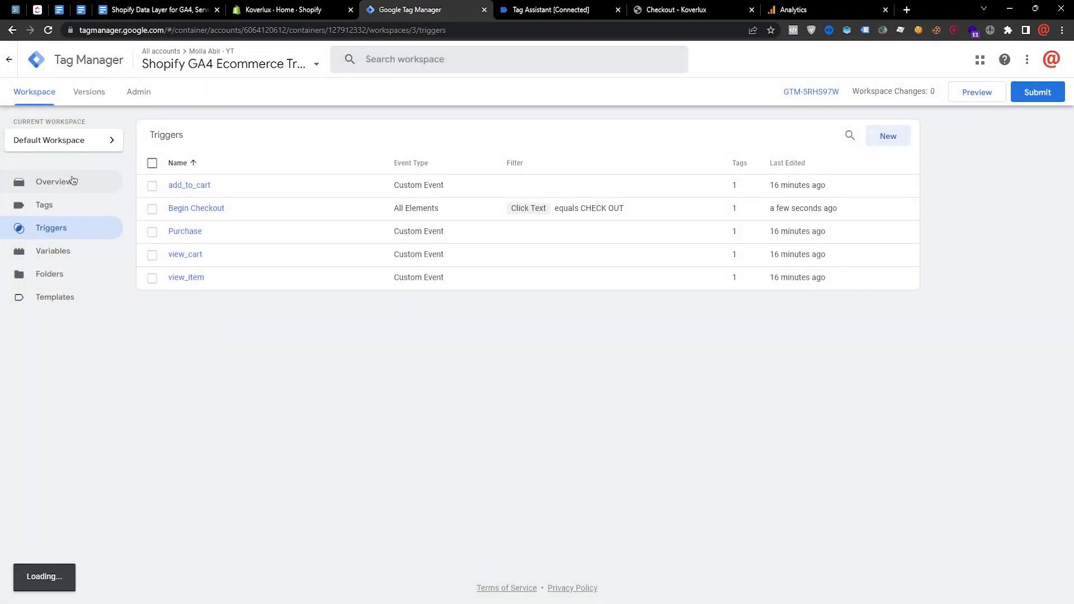
Submit and publish the container changes with the version name Fix Checkout, and return to the workspace overview.
{"action": "left_click", "coordinate": [1038, 92]}
{"action": "left_click", "coordinate": [1033, 59]}
{"action": "left_click", "coordinate": [400, 221]}
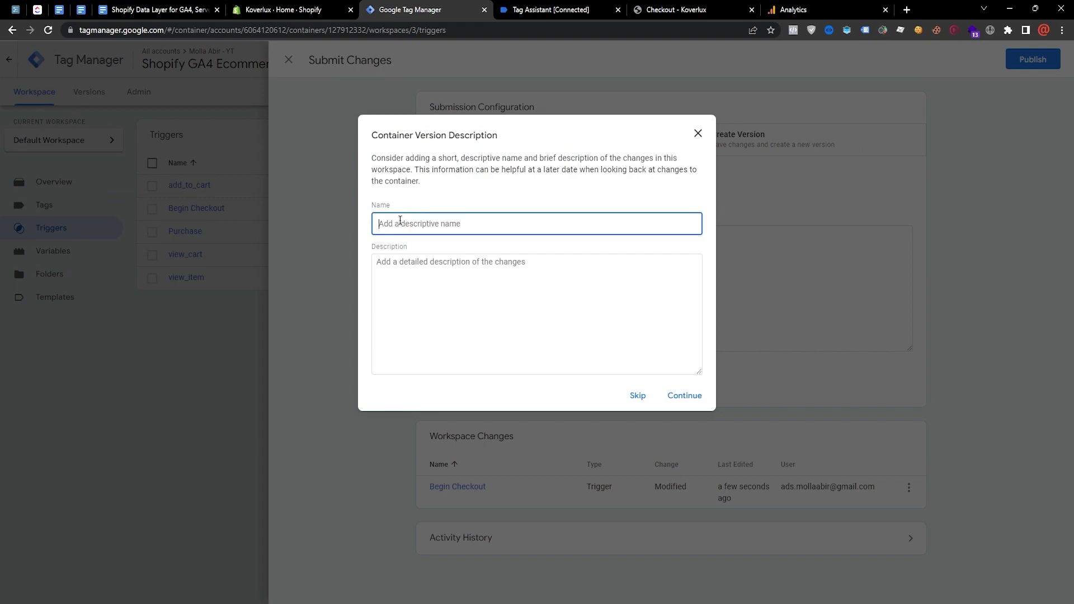
{"action": "type", "text": "Fix Checkout"}
{"action": "left_click", "coordinate": [685, 396]}
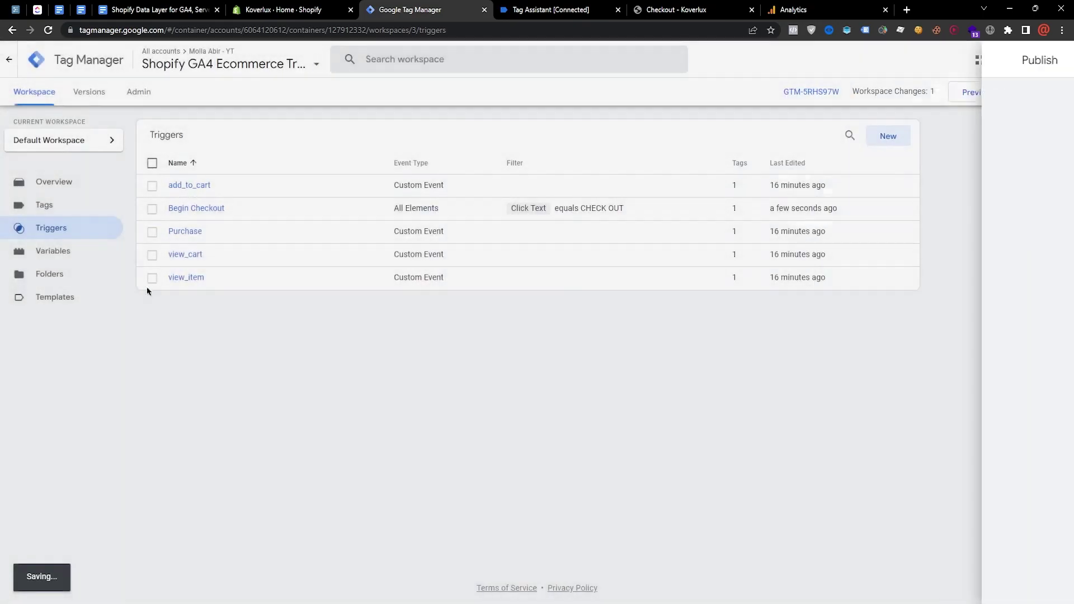
{"action": "left_click", "coordinate": [37, 101]}
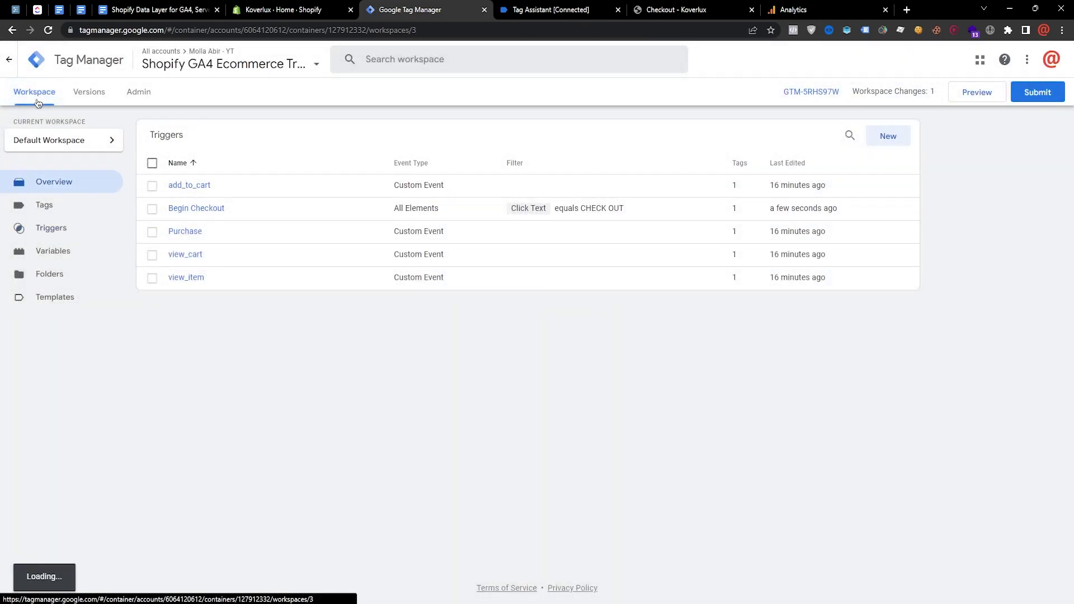
Switch to the store's checkout page, go back to the home page, and browse to the featured collection.
{"action": "left_click", "coordinate": [596, 7]}
{"action": "left_click", "coordinate": [677, 10]}
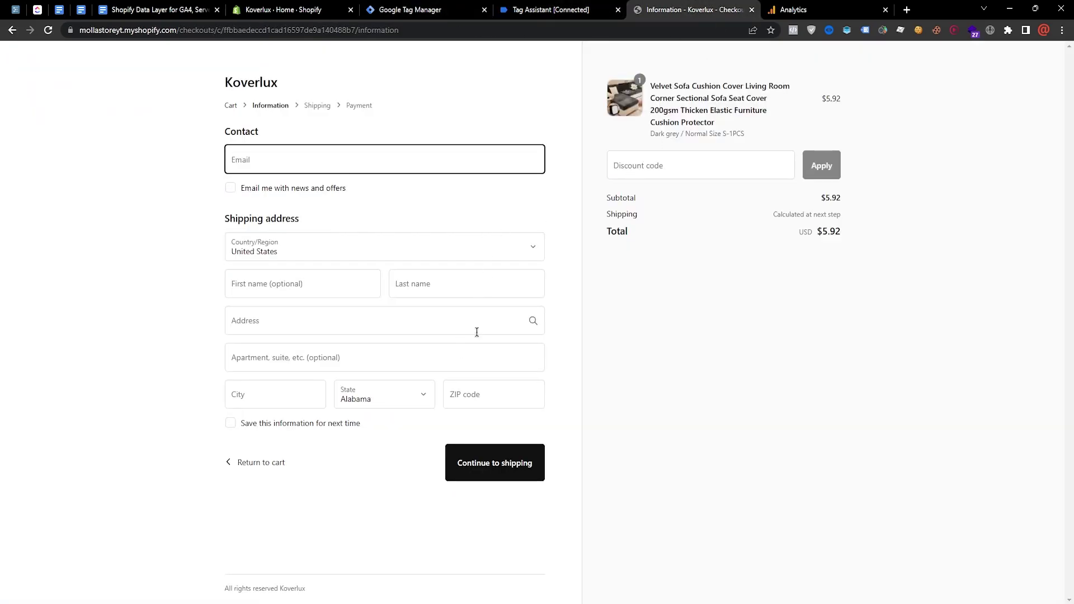
{"action": "left_click", "coordinate": [243, 86]}
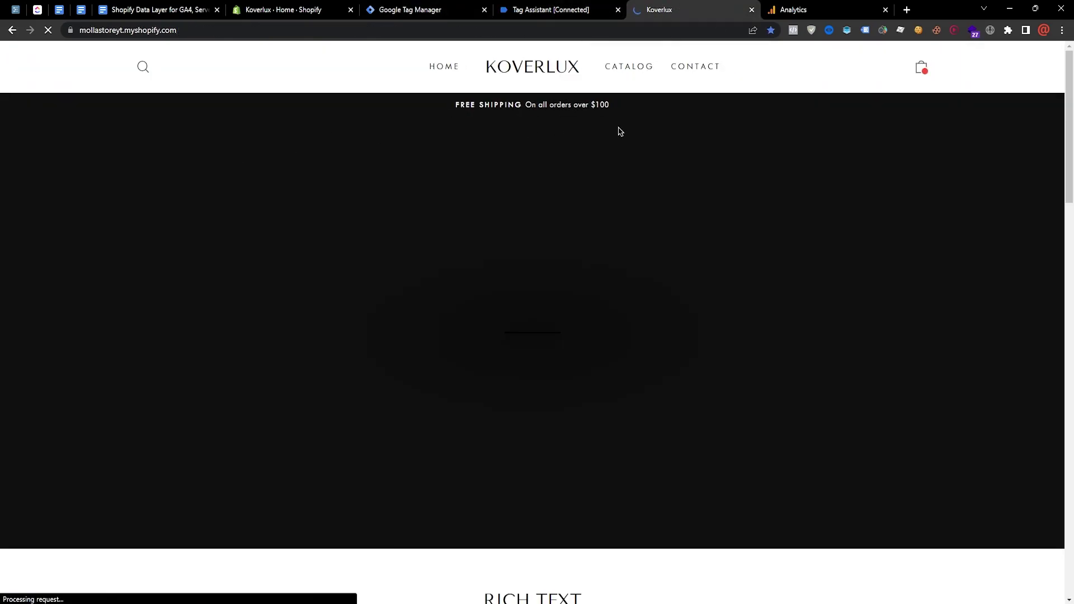
{"action": "scroll", "coordinate": [604, 367], "scroll_direction": "down", "scroll_amount": 9}
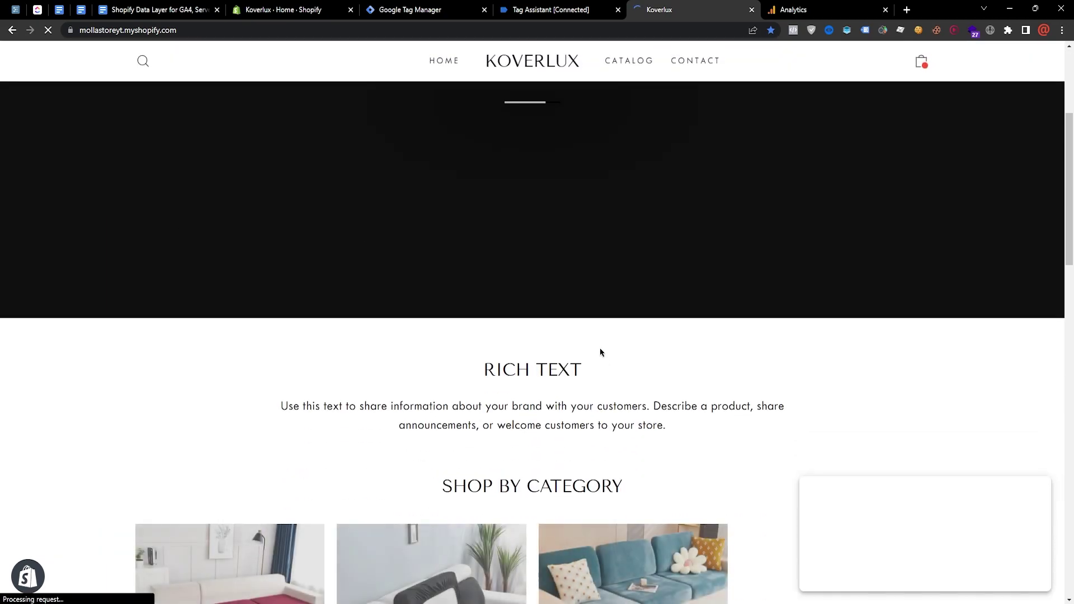
{"action": "scroll", "coordinate": [287, 448], "scroll_direction": "down", "scroll_amount": 6}
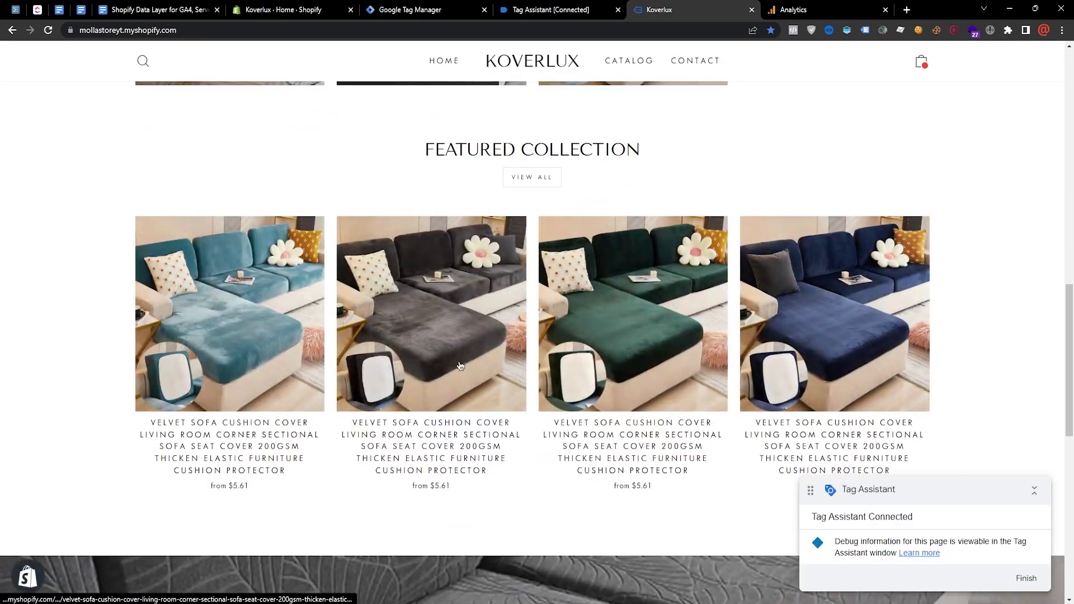
Close the old Tag Assistant session, start a new preview from Tag Manager, and connect it to the store.
{"action": "left_click", "coordinate": [536, 7]}
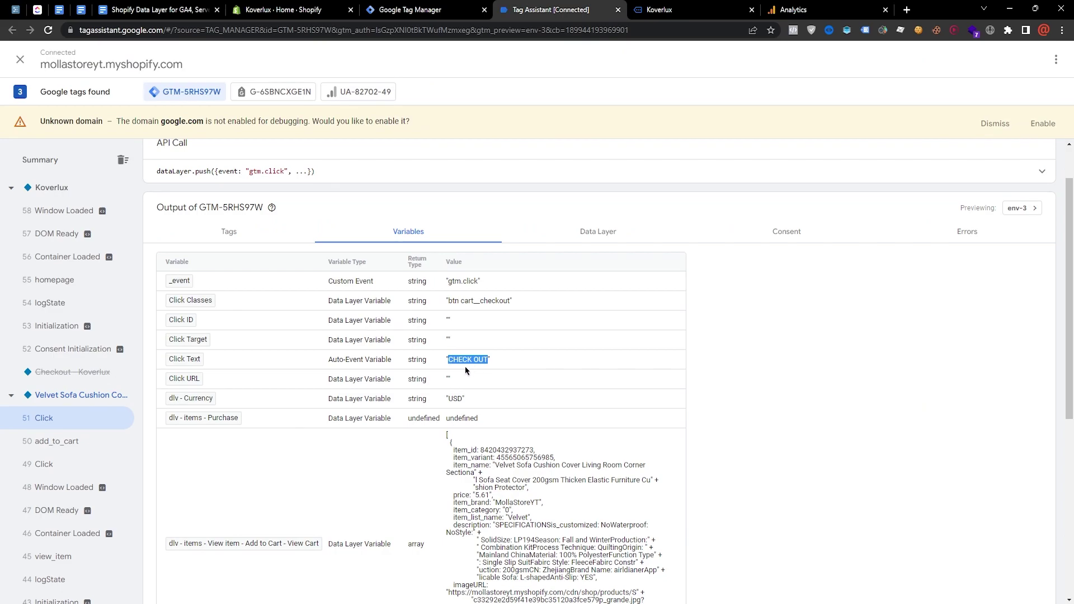
{"action": "left_click", "coordinate": [618, 10]}
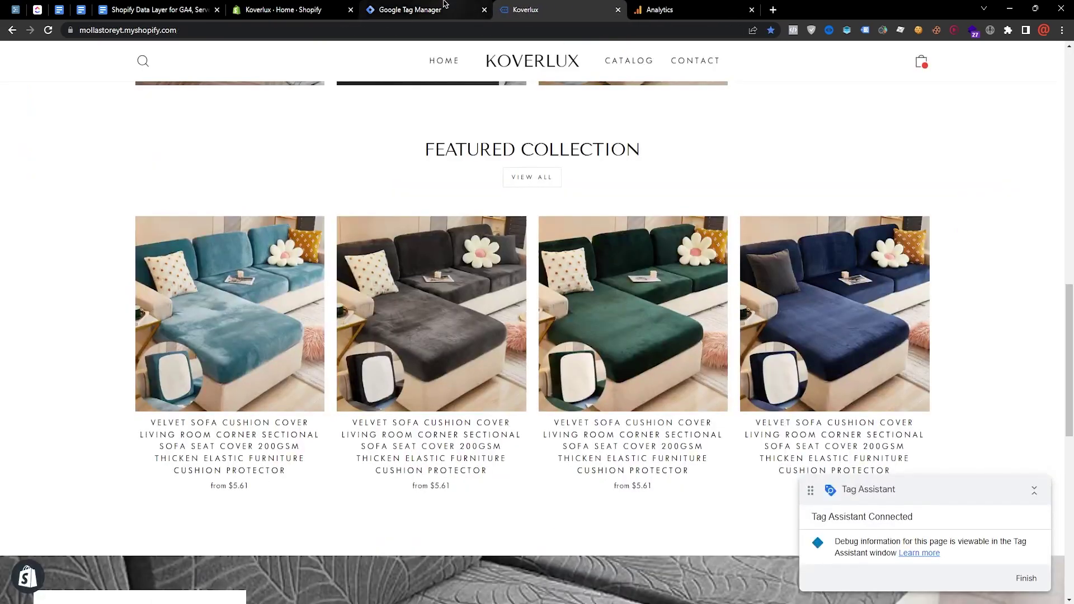
{"action": "left_click", "coordinate": [414, 9]}
{"action": "left_click", "coordinate": [975, 88]}
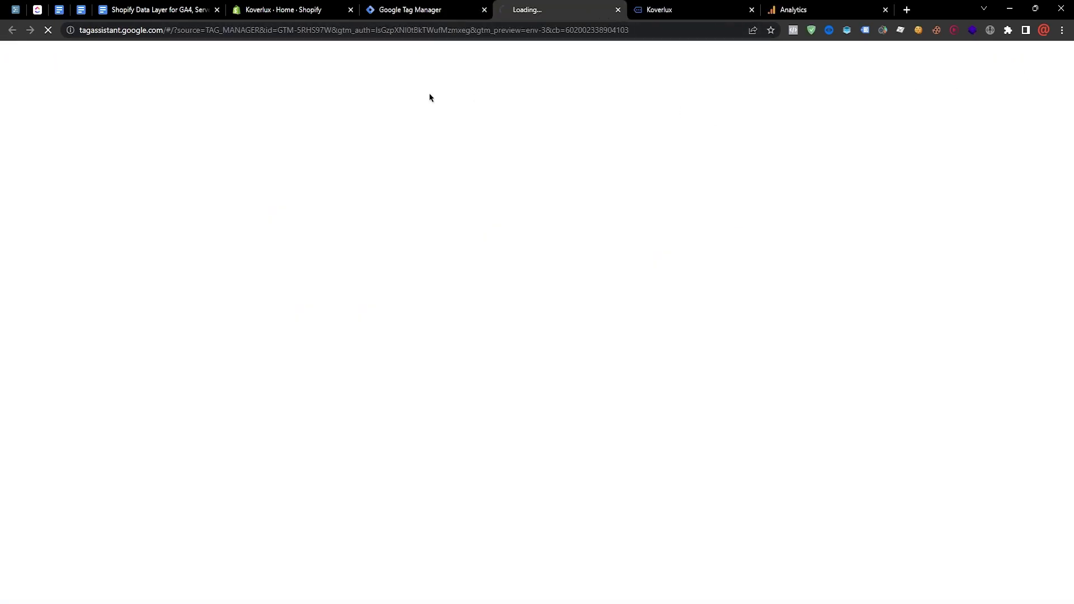
{"action": "left_click", "coordinate": [531, 356]}
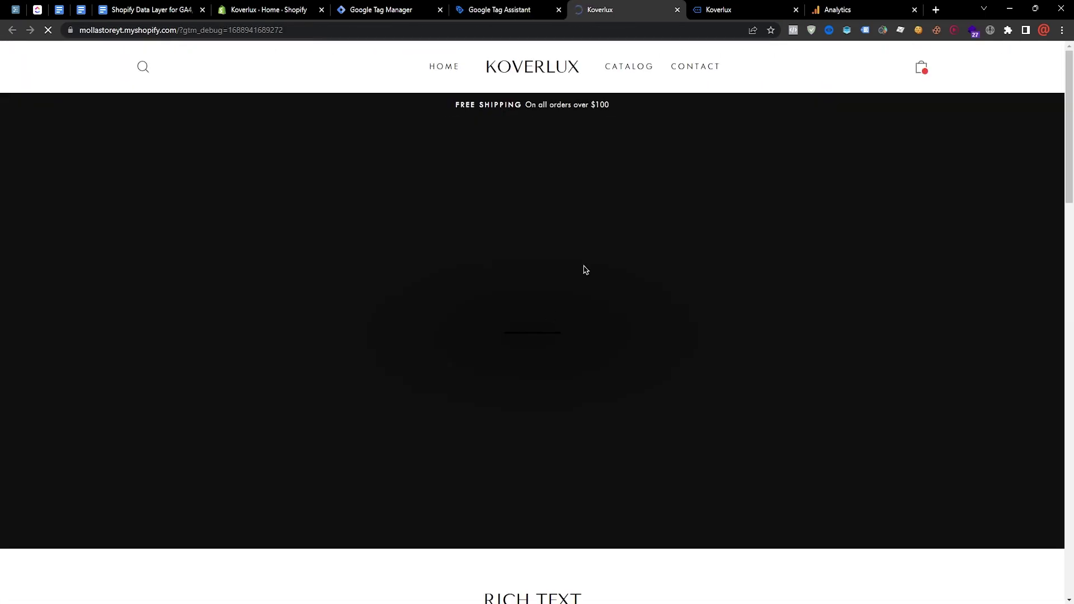
Open the store's cart, move the Tag Assistant badge out of the way, and start checkout.
{"action": "scroll", "coordinate": [722, 307], "scroll_direction": "down", "scroll_amount": 4}
{"action": "scroll", "coordinate": [694, 336], "scroll_direction": "up", "scroll_amount": 4}
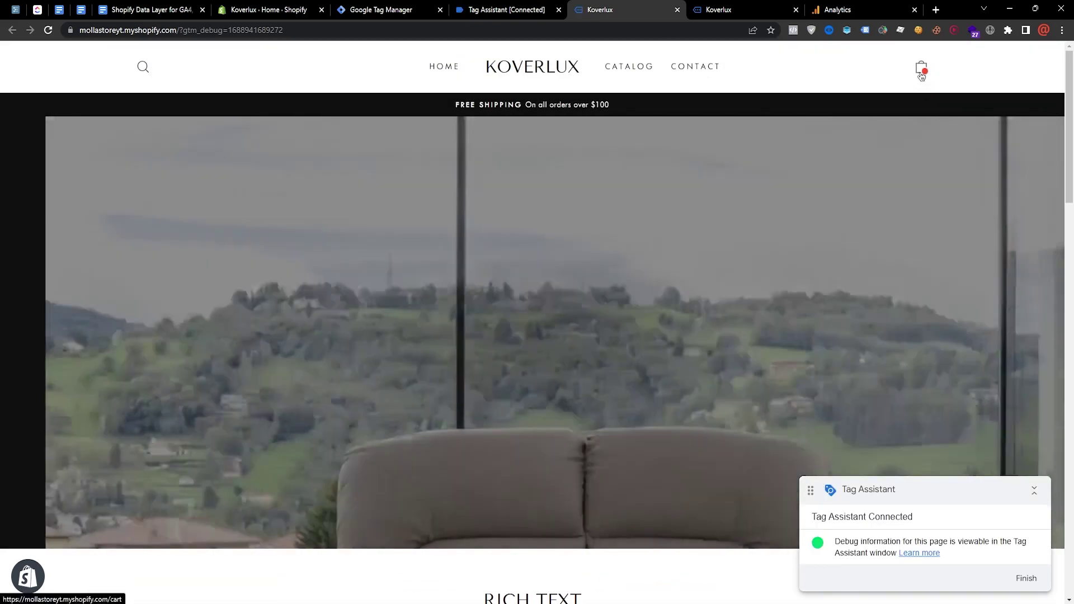
{"action": "left_click", "coordinate": [922, 68]}
{"action": "left_click_drag", "start_coordinate": [911, 485], "coordinate": [384, 366]}
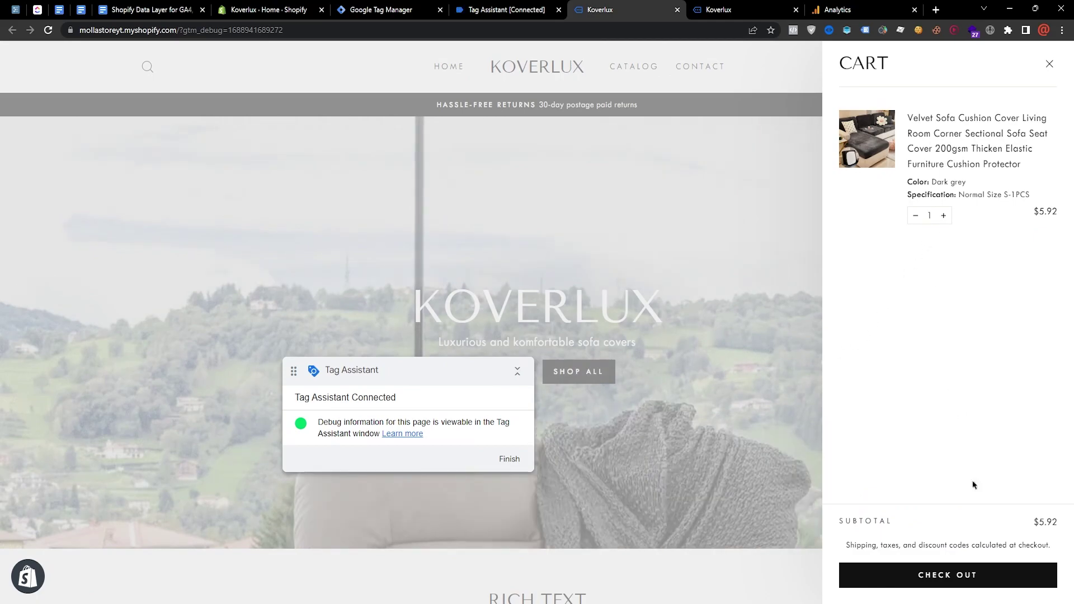
{"action": "left_click", "coordinate": [947, 580]}
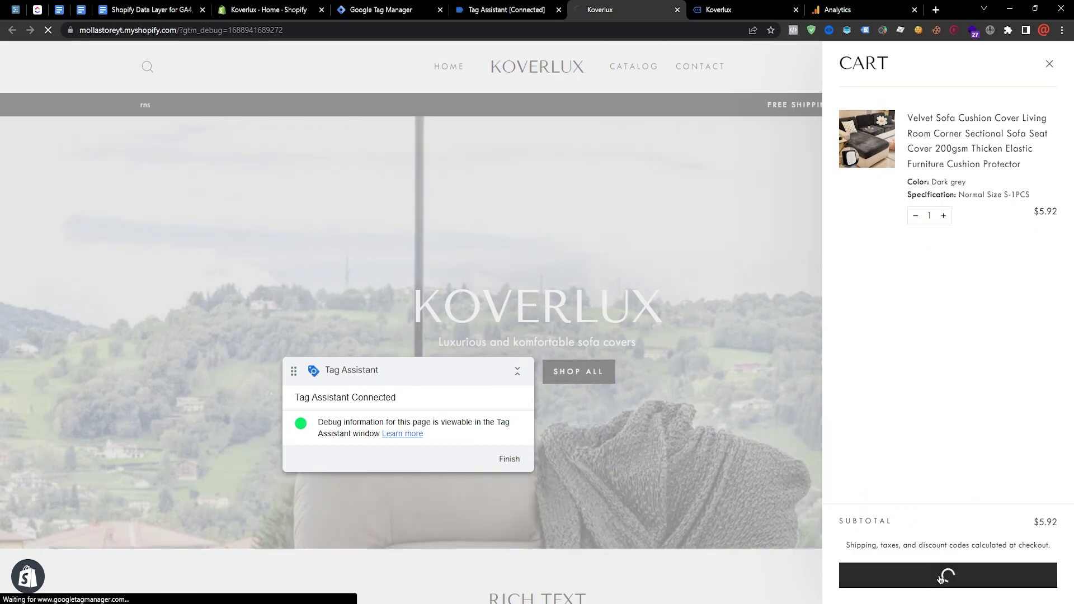
Switch to Tag Assistant, continue into the debug session, check the tags for the latest Click event, and return to the summary.
{"action": "left_click", "coordinate": [518, 9]}
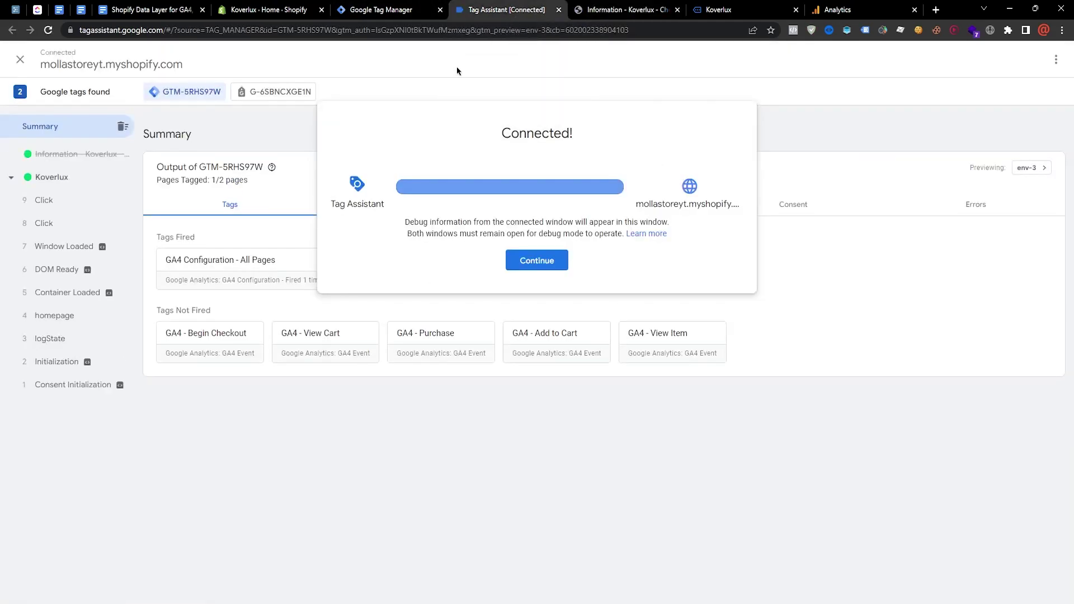
{"action": "left_click", "coordinate": [529, 261]}
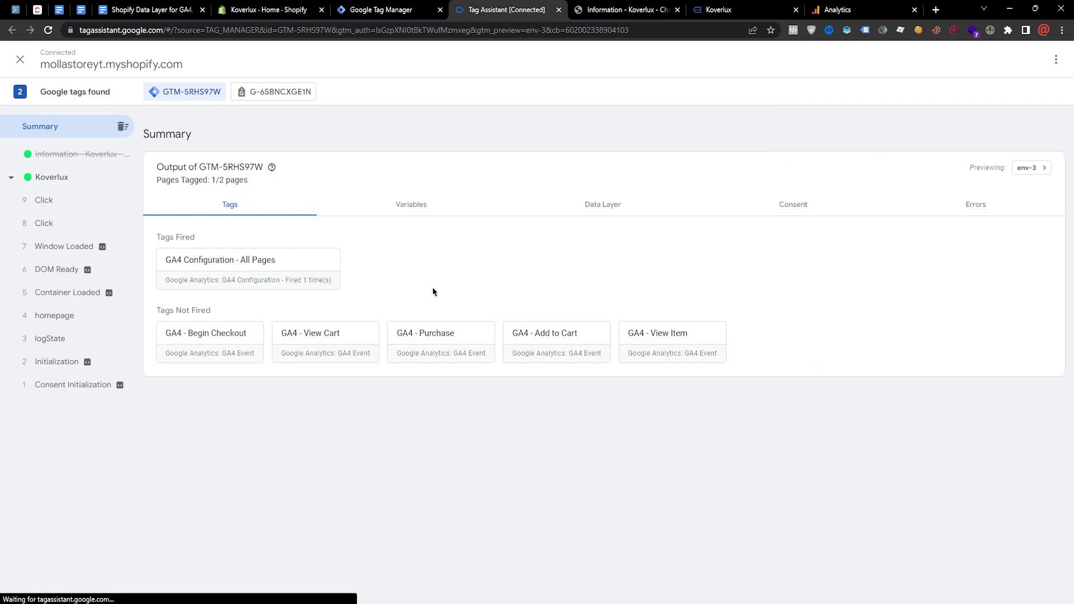
{"action": "left_click", "coordinate": [62, 201]}
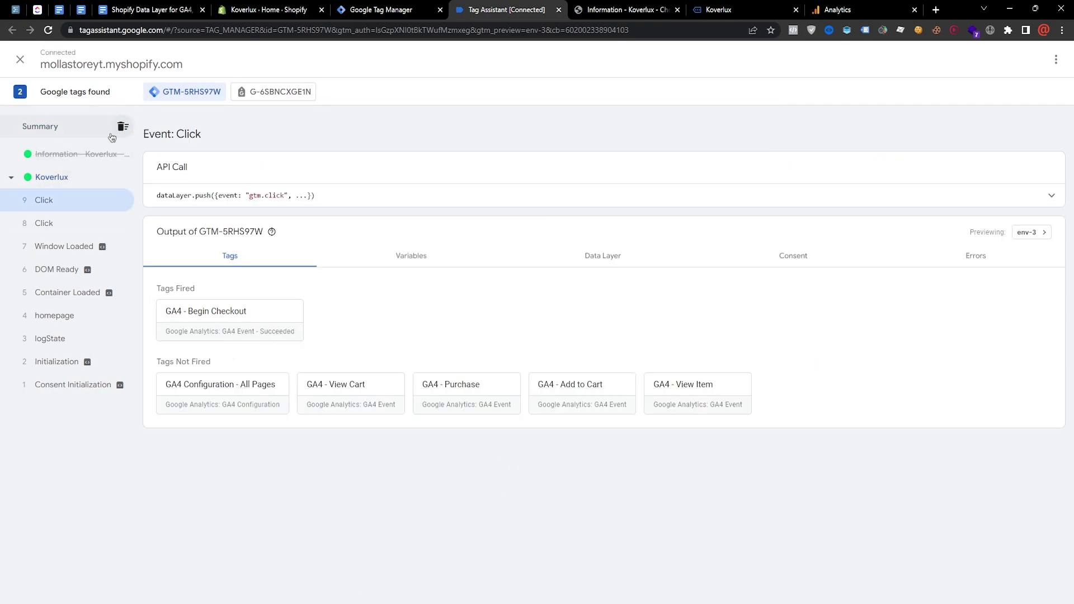
{"action": "left_click", "coordinate": [73, 129]}
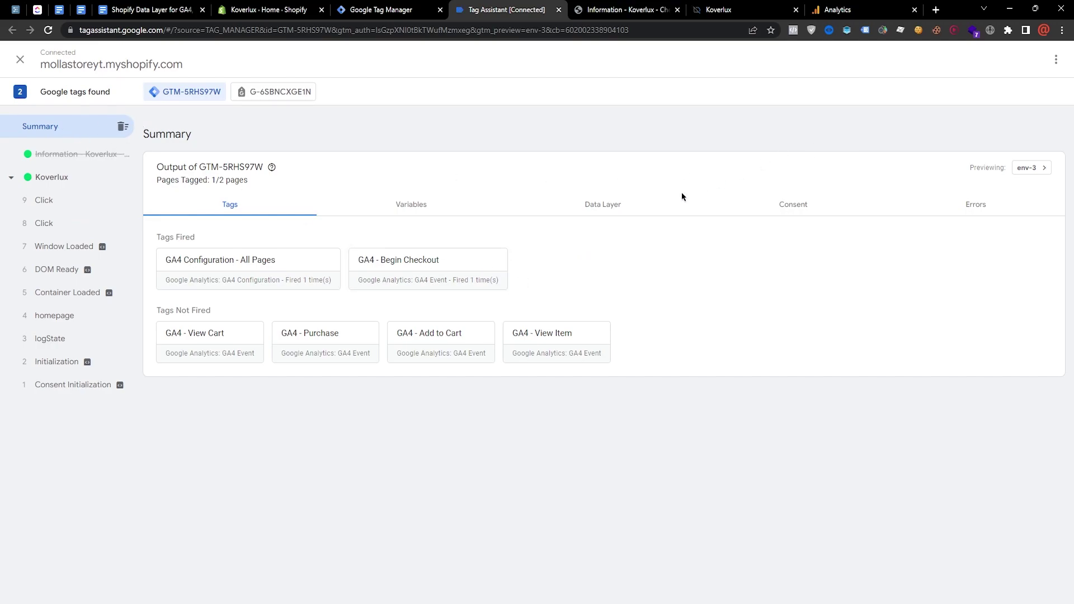
Switch to Analytics DebugView, examine the add_to_cart event's item ID, quantity and price, and close the event details.
{"action": "left_click", "coordinate": [840, 9]}
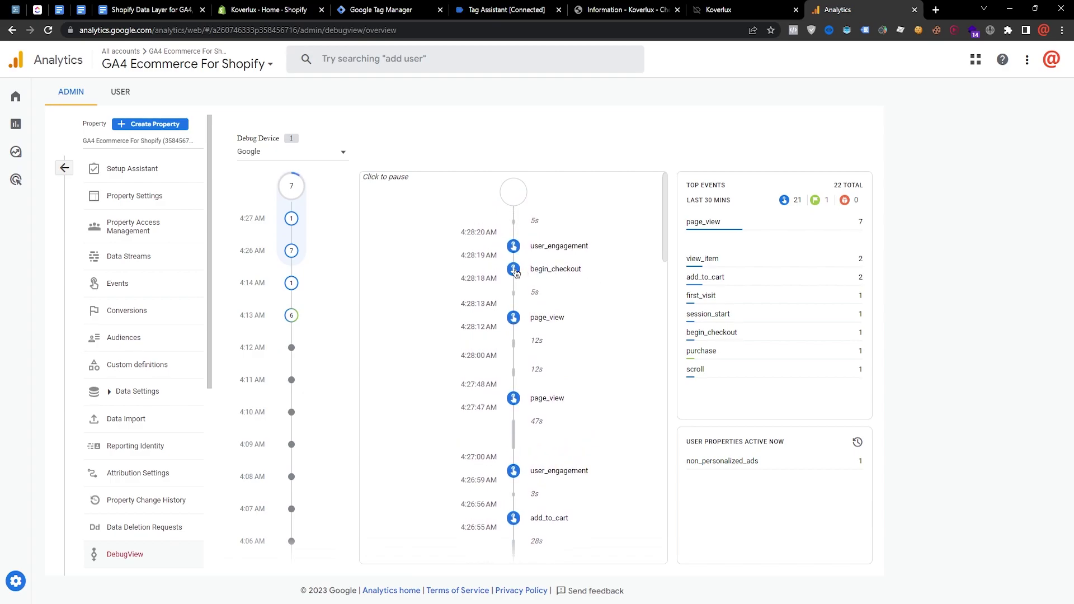
{"action": "scroll", "coordinate": [626, 308], "scroll_direction": "down", "scroll_amount": 2}
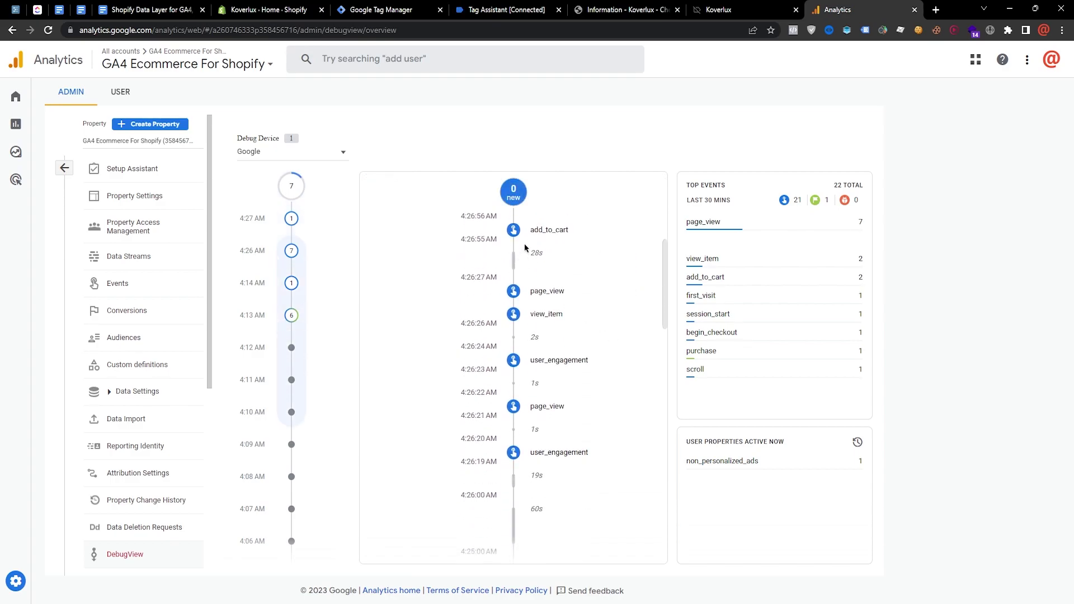
{"action": "left_click", "coordinate": [517, 234]}
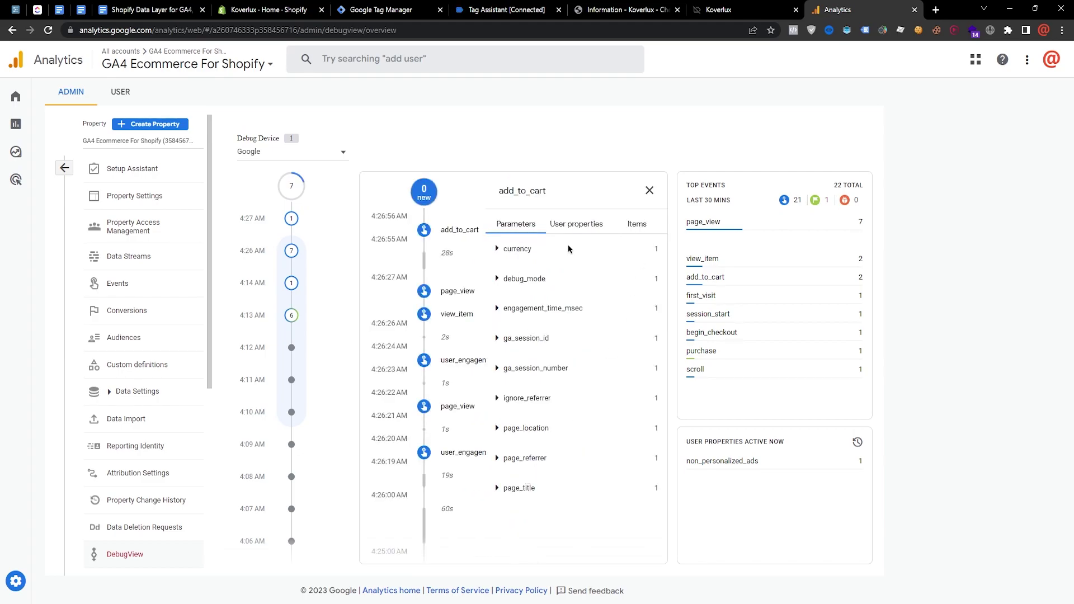
{"action": "left_click", "coordinate": [633, 224]}
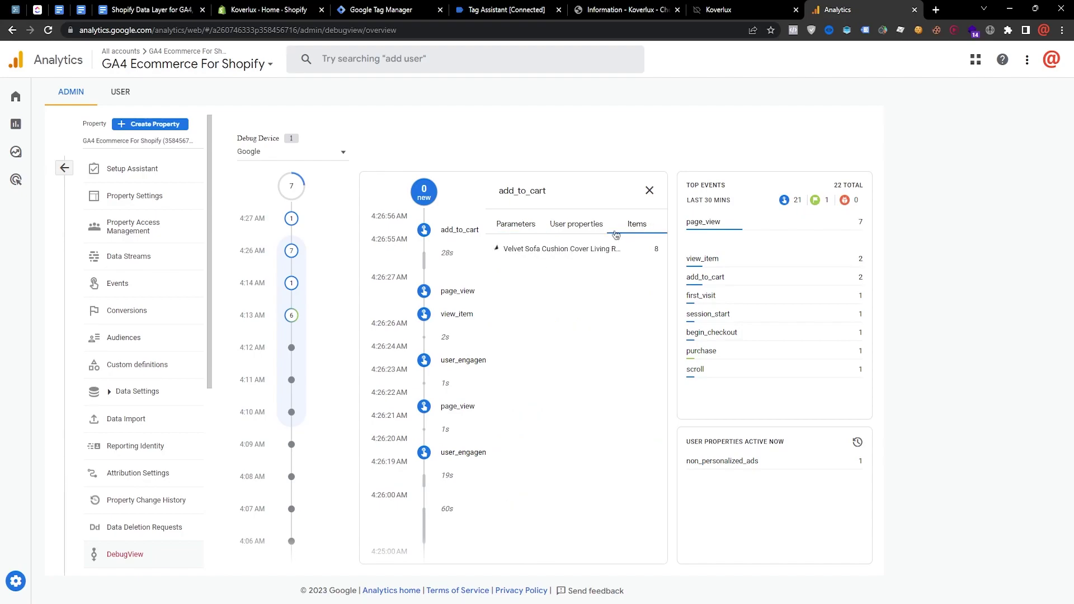
{"action": "left_click", "coordinate": [541, 252]}
{"action": "left_click_drag", "start_coordinate": [512, 286], "coordinate": [586, 287]}
{"action": "left_click_drag", "start_coordinate": [529, 270], "coordinate": [572, 269]}
{"action": "left_click_drag", "start_coordinate": [515, 383], "coordinate": [553, 383]}
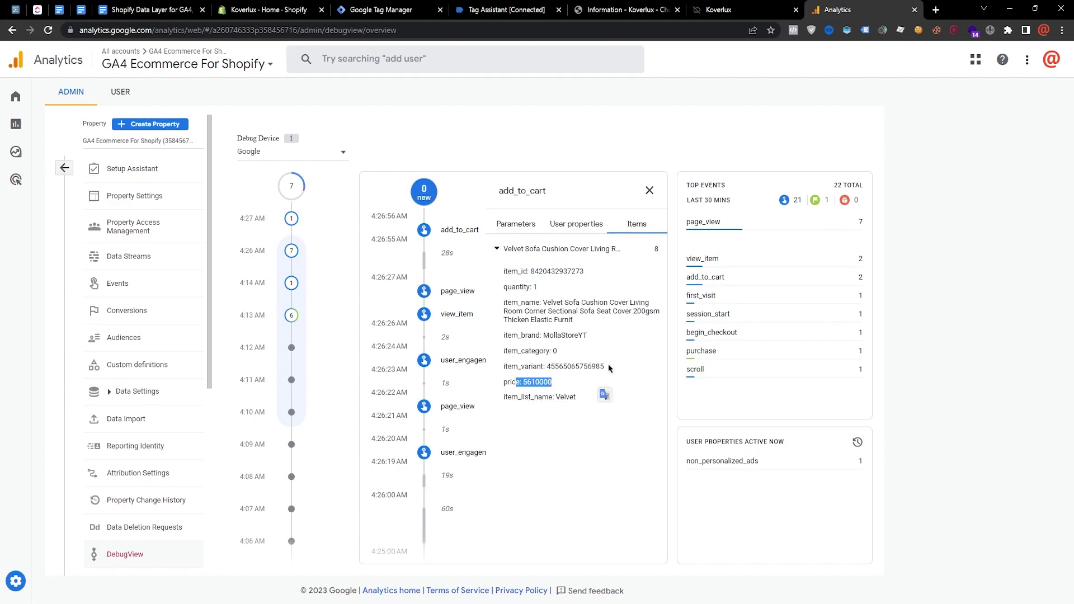
{"action": "left_click", "coordinate": [650, 191]}
Open the purchase event in DebugView and examine its currency, shipping and transaction_id parameters.
{"action": "scroll", "coordinate": [583, 341], "scroll_direction": "down", "scroll_amount": 5}
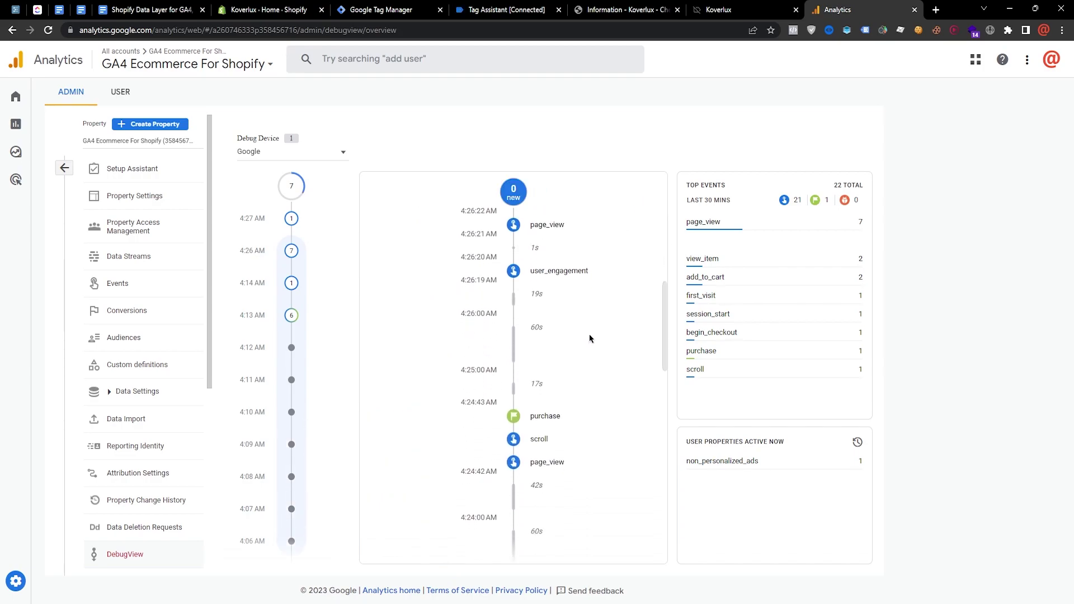
{"action": "left_click", "coordinate": [515, 368]}
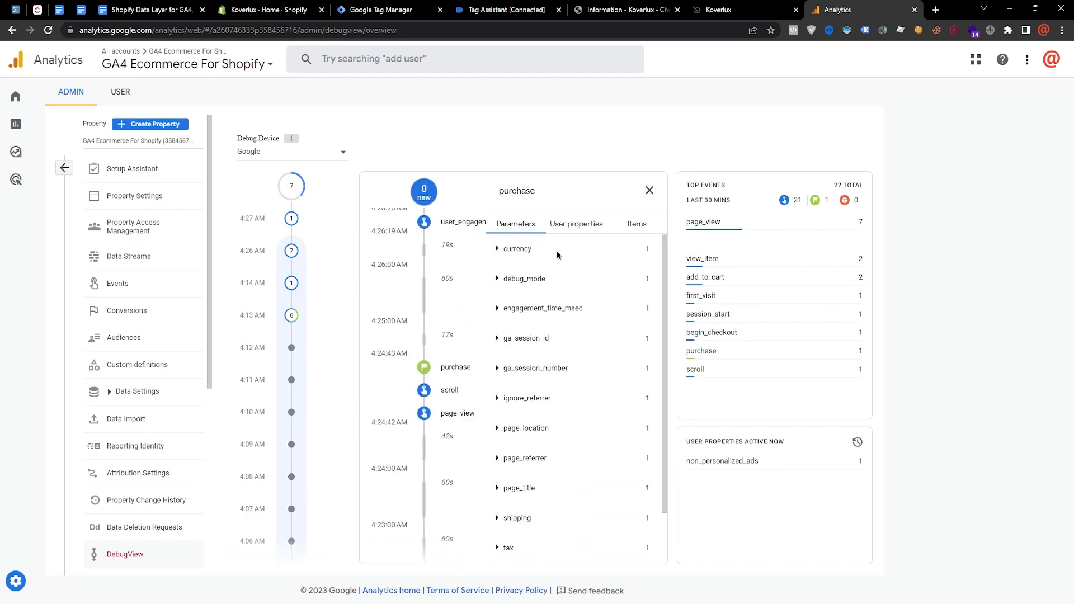
{"action": "left_click", "coordinate": [518, 250]}
{"action": "scroll", "coordinate": [623, 300], "scroll_direction": "down", "scroll_amount": 2}
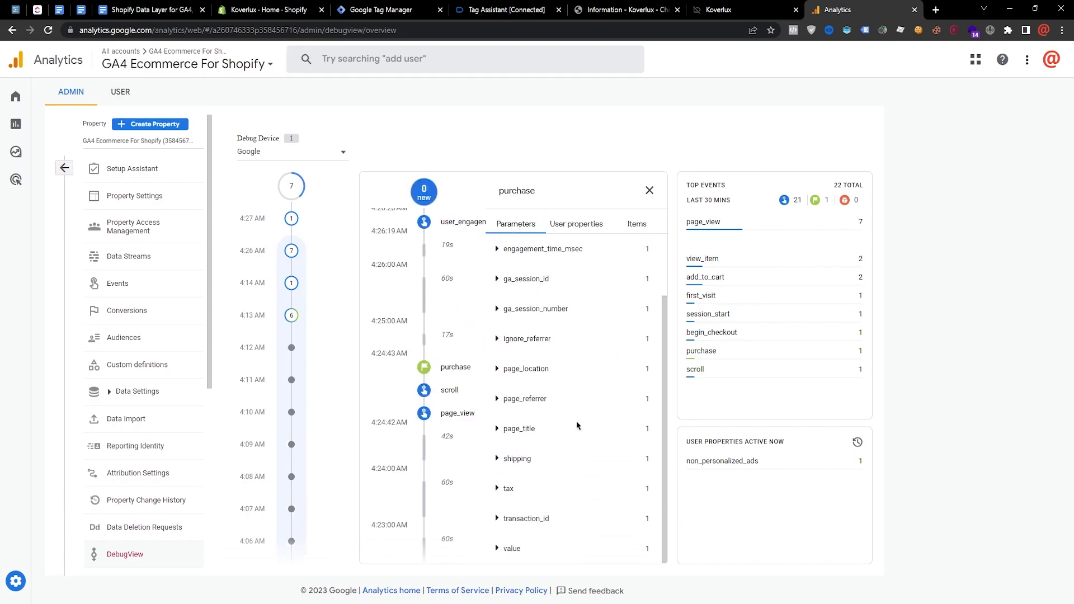
{"action": "left_click", "coordinate": [520, 460]}
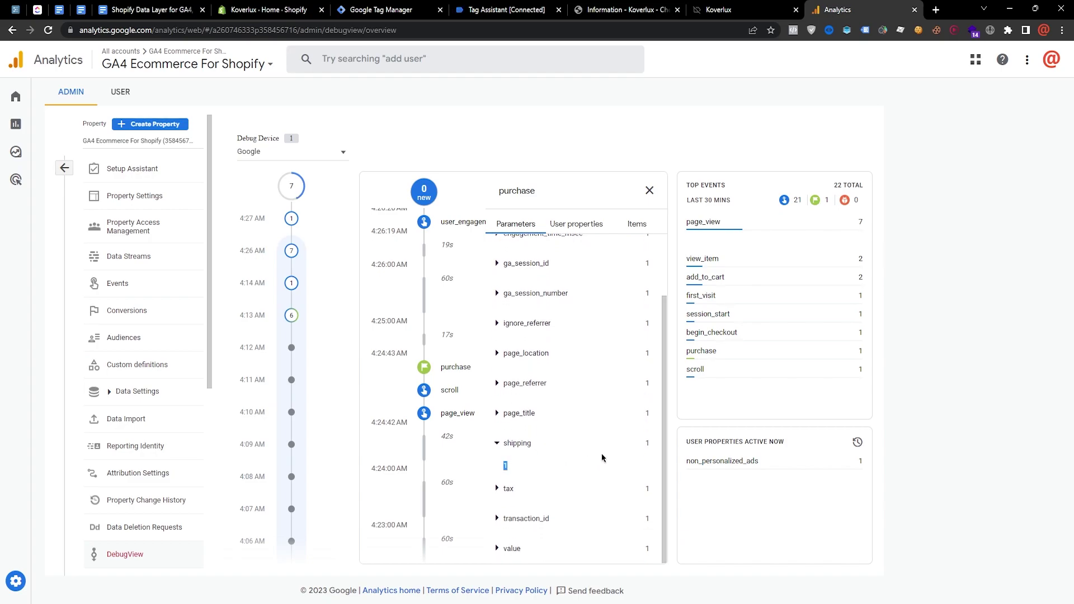
{"action": "left_click", "coordinate": [523, 518]}
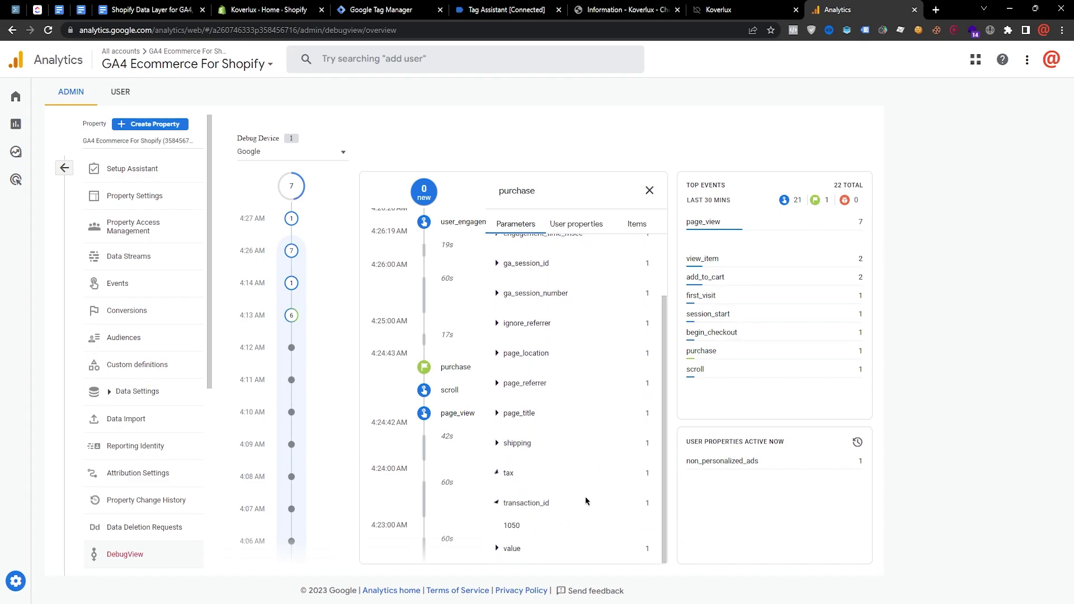
{"action": "double_click", "coordinate": [506, 526]}
View the purchase event's items and expand the velvet sofa cushion cover entries to check their details.
{"action": "left_click", "coordinate": [637, 230]}
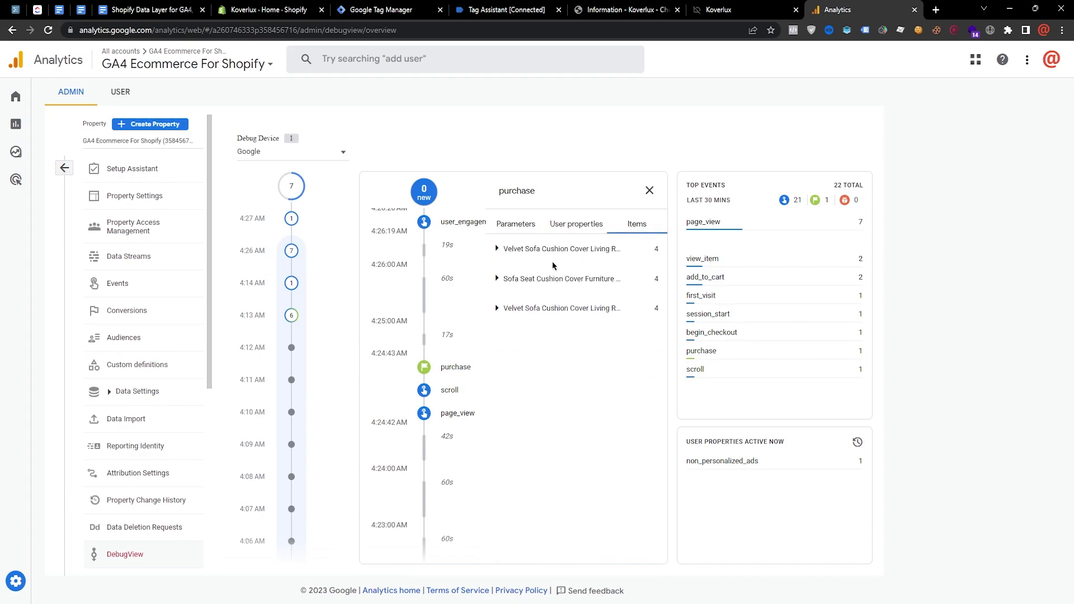
{"action": "left_click", "coordinate": [553, 307]}
{"action": "left_click", "coordinate": [552, 307]}
{"action": "left_click", "coordinate": [543, 252]}
{"action": "left_click", "coordinate": [535, 252]}
Switch to Tag Manager and review the container's list of tags.
{"action": "left_click", "coordinate": [419, 4]}
{"action": "left_click", "coordinate": [44, 204]}
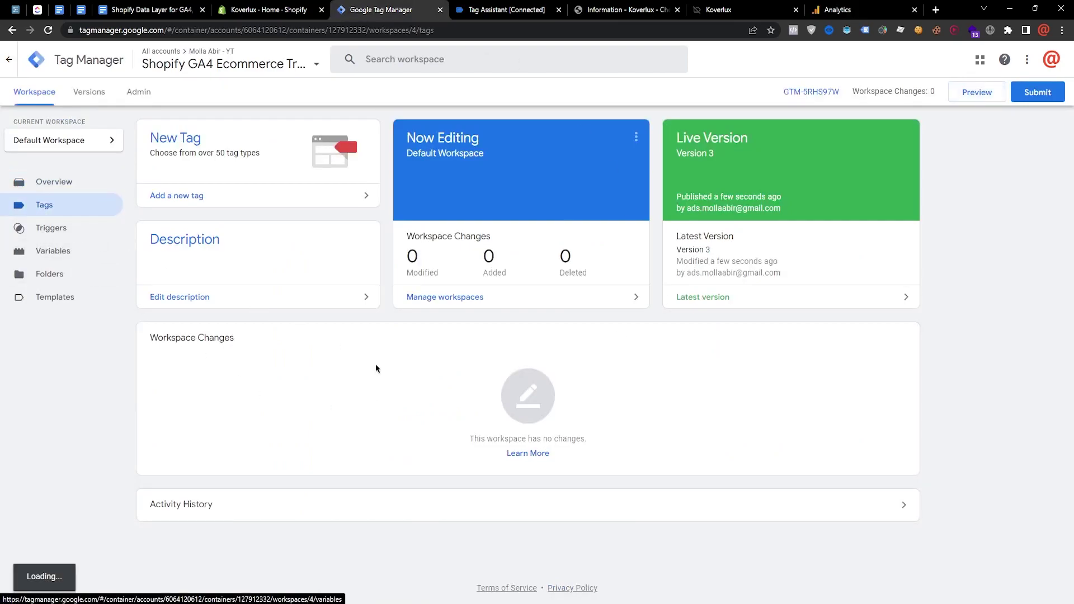
{"action": "left_click", "coordinate": [525, 4]}
{"action": "key", "text": "ctrl+shift+Tab"}
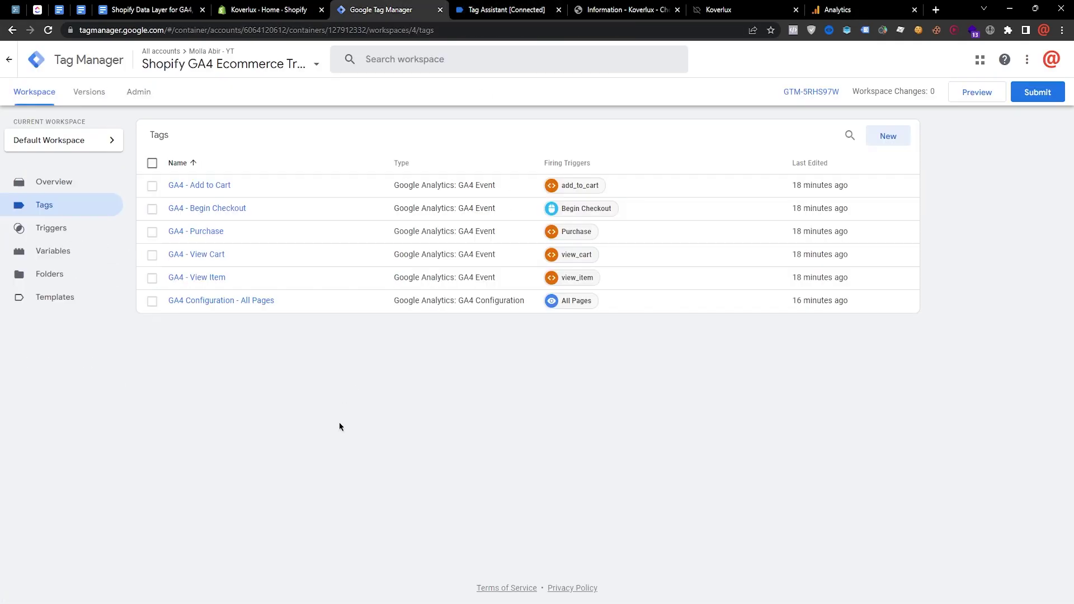